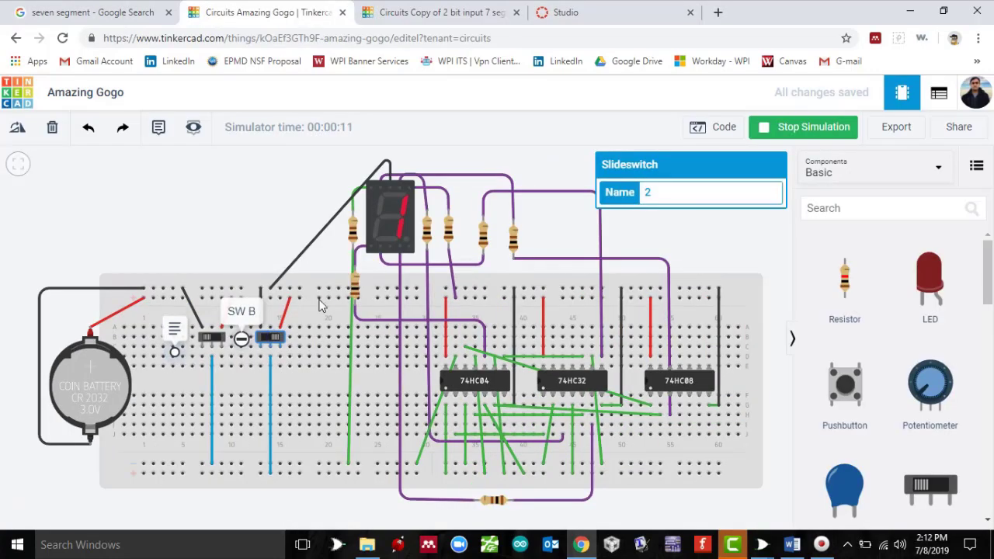
Toggle the two slide switches in the running Tinkercad simulation to check the digits on the seven-segment display.
{"action": "left_click", "coordinate": [220, 339]}
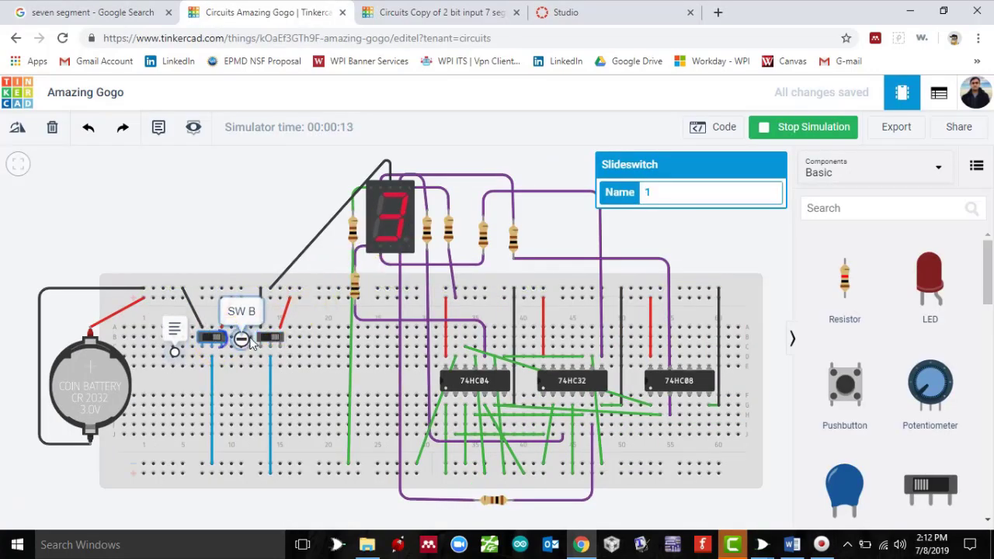
{"action": "left_click", "coordinate": [271, 337]}
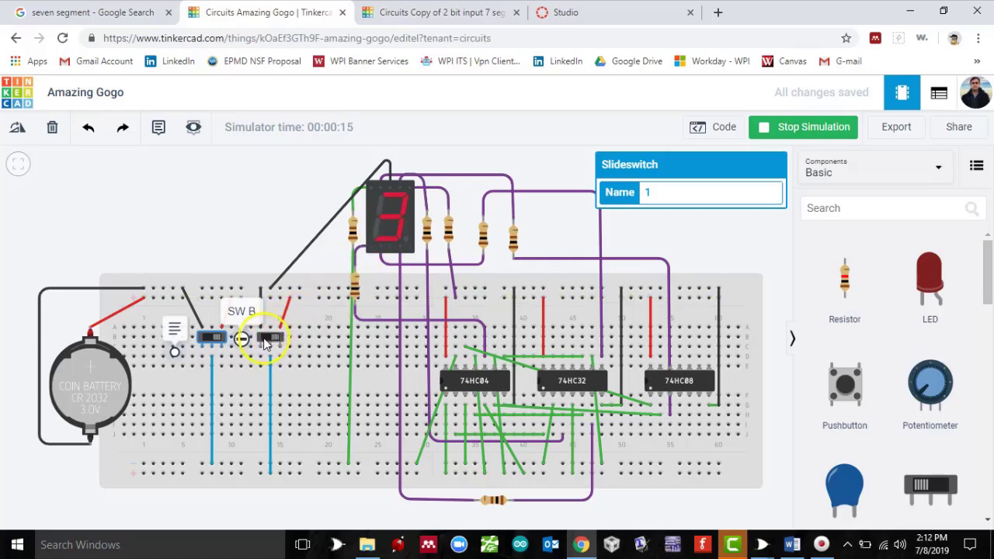
{"action": "left_click", "coordinate": [263, 337]}
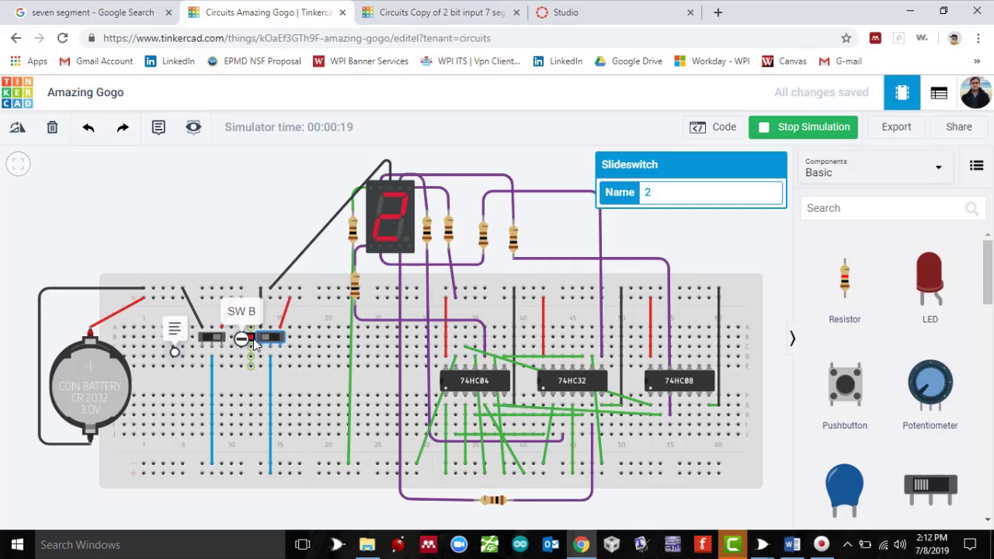
{"action": "left_click", "coordinate": [267, 323]}
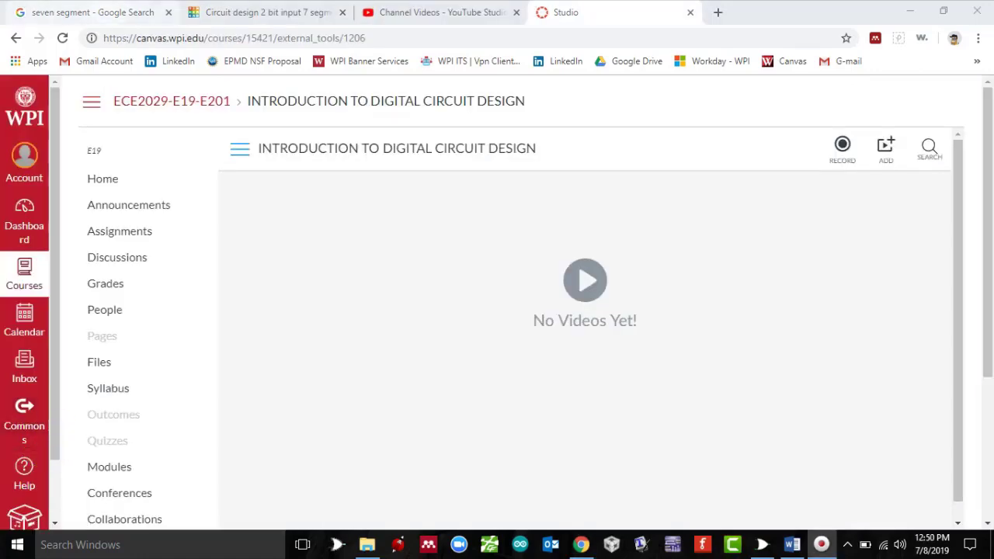
Switch to Logisim and open the combinational analysis of the empty main circuit.
{"action": "left_click", "coordinate": [762, 544]}
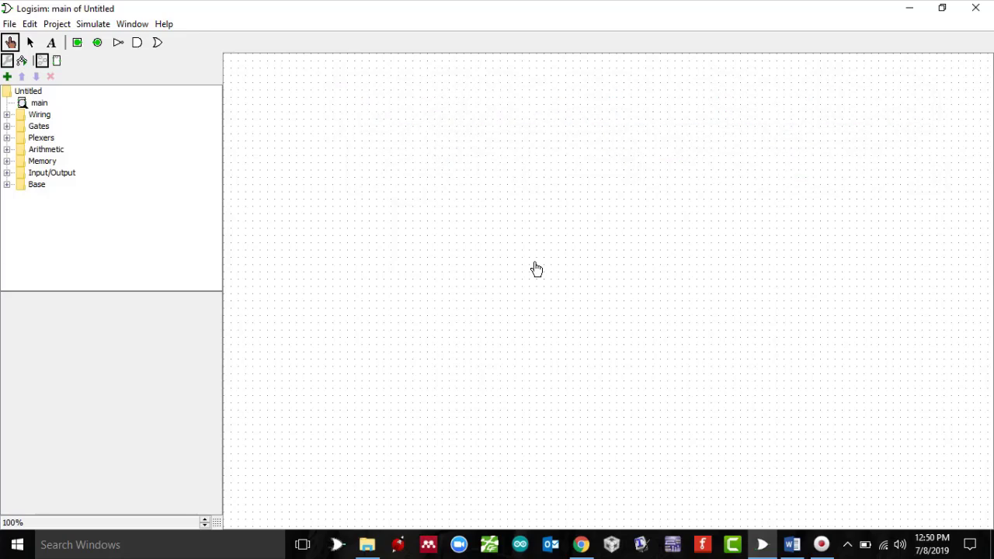
{"action": "left_click", "coordinate": [56, 24]}
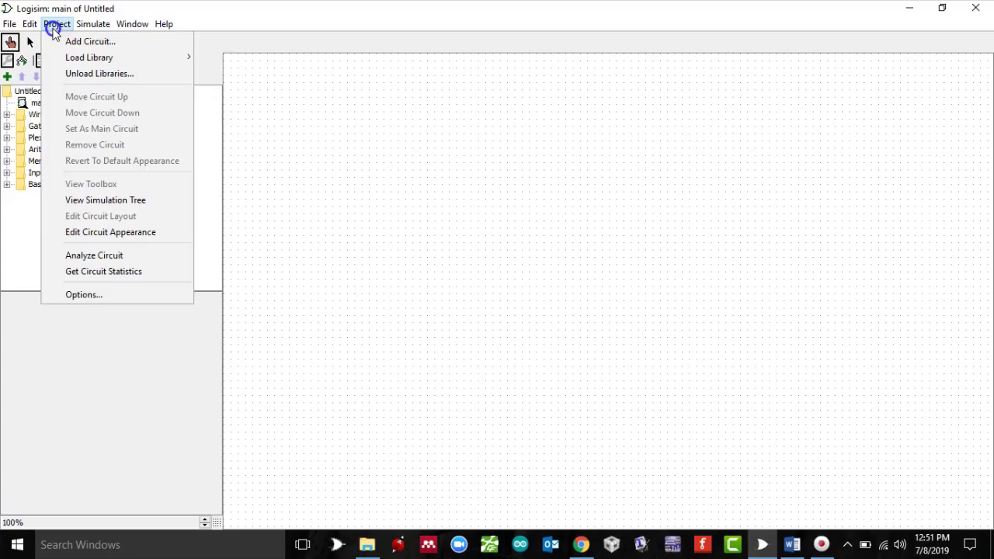
{"action": "left_click", "coordinate": [89, 262]}
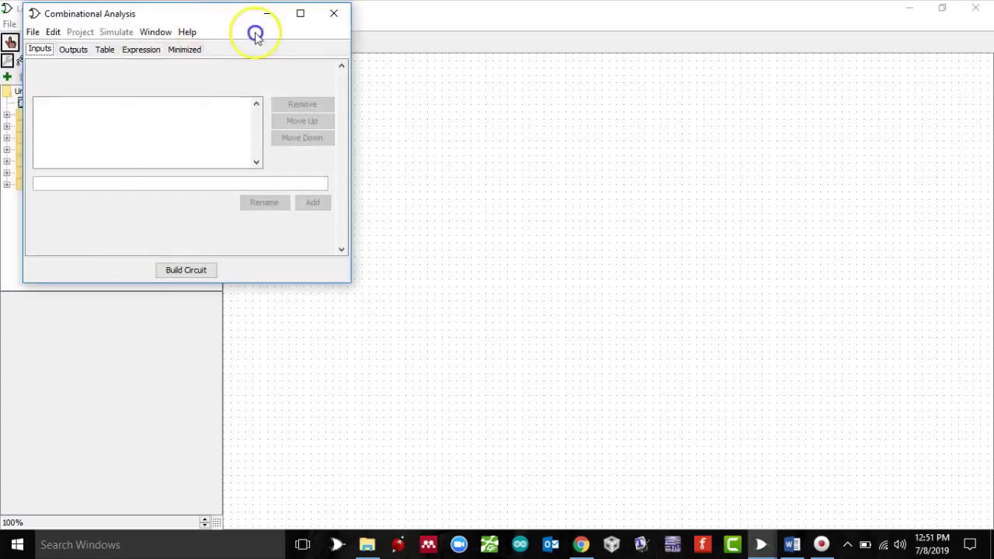
Add SWA and SWB as the input variables of the combinational analysis.
{"action": "left_click", "coordinate": [394, 234]}
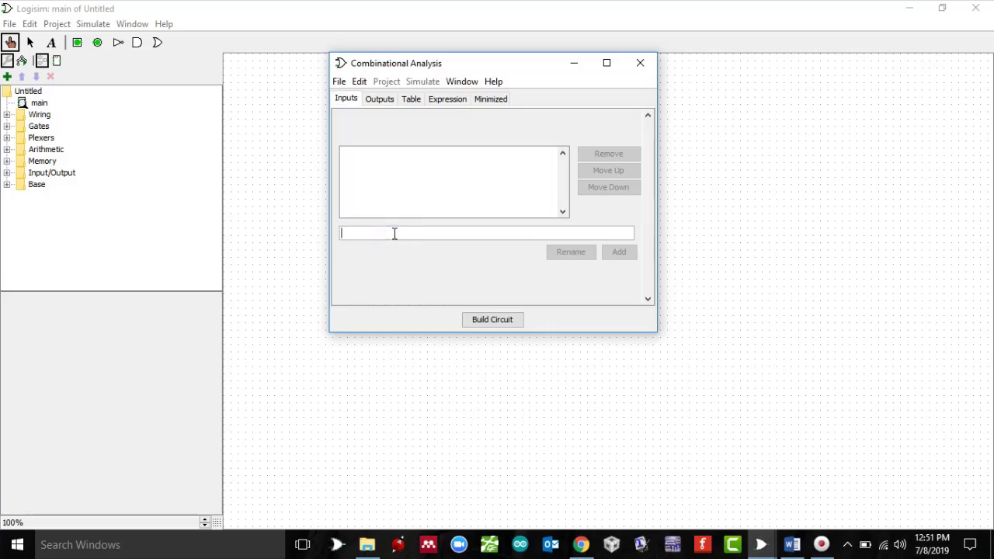
{"action": "type", "text": "SW"}
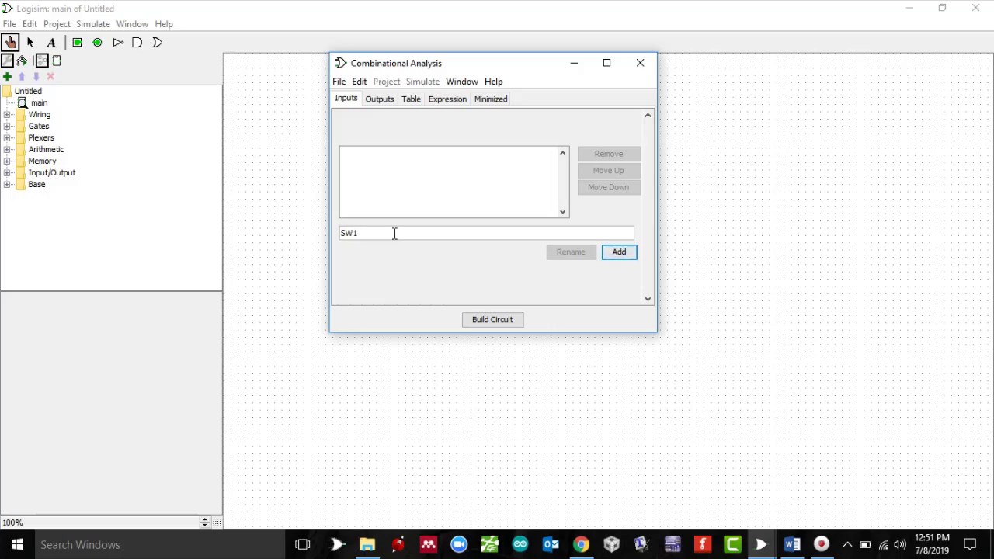
{"action": "type", "text": "A"}
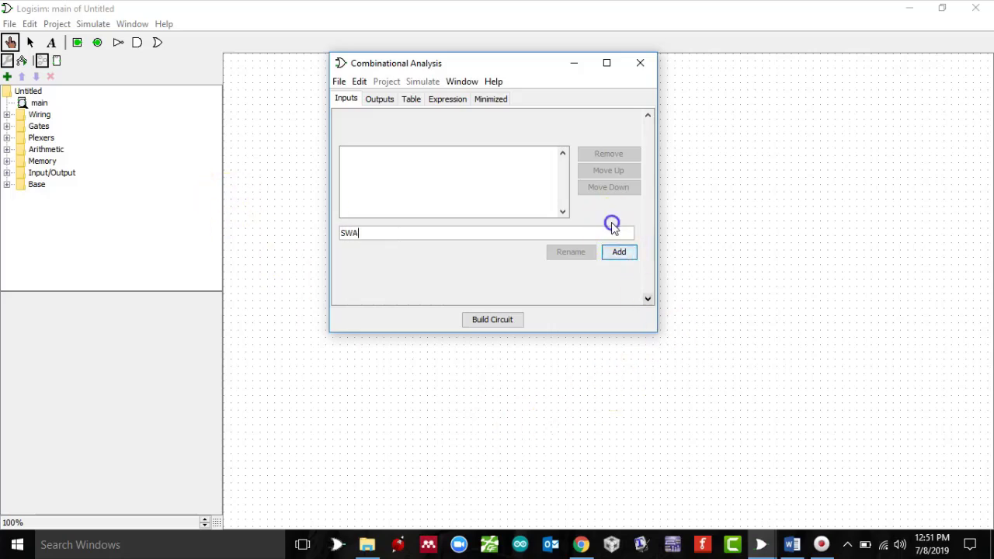
{"action": "left_click", "coordinate": [619, 252]}
{"action": "left_click", "coordinate": [370, 229]}
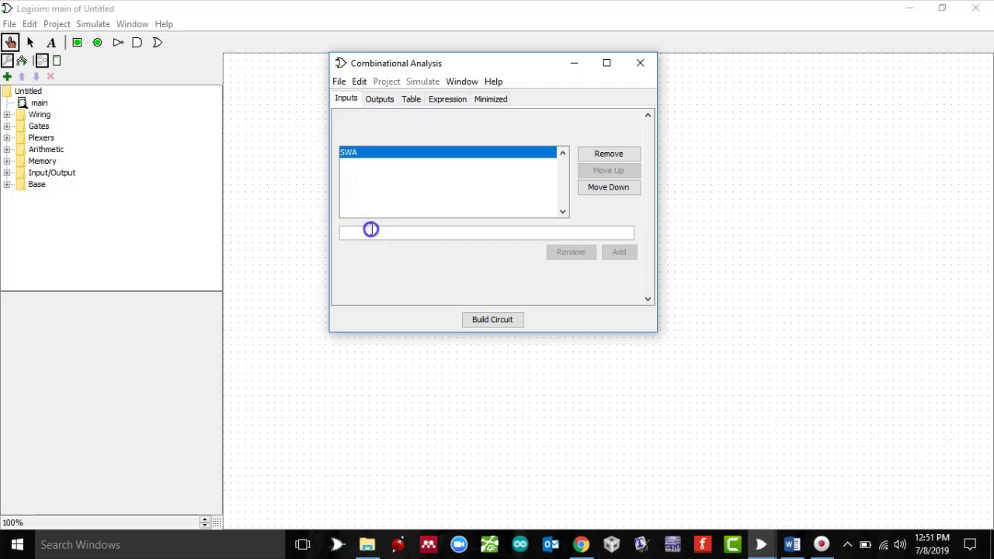
{"action": "type", "text": "SWB"}
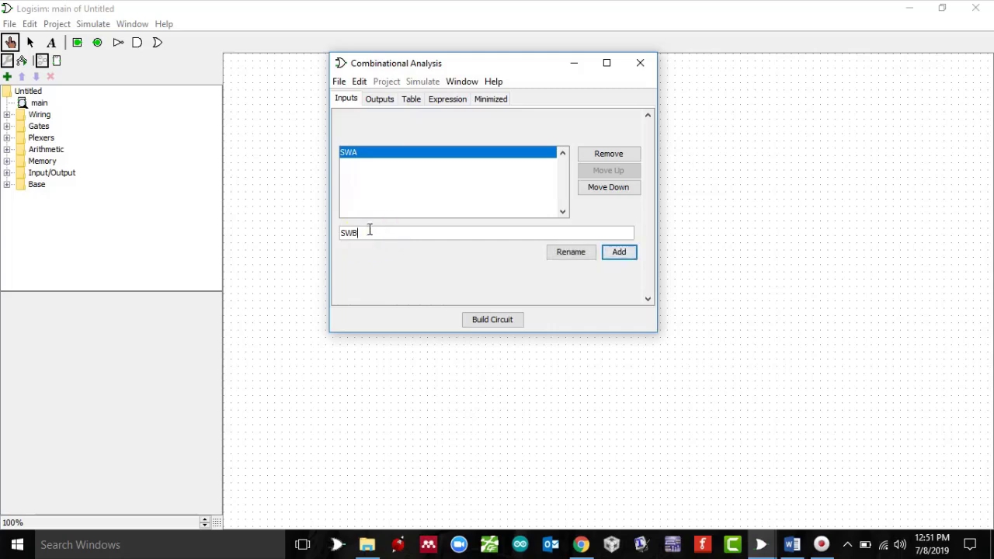
{"action": "left_click", "coordinate": [625, 254]}
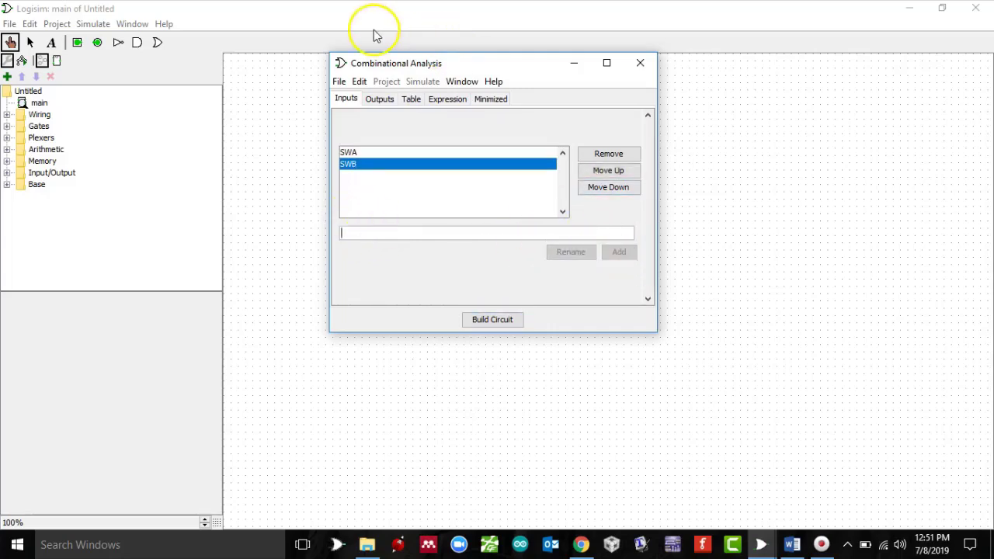
Open the empty list of output variables, and examine the segment letters on the seven-segment display image in Chrome.
{"action": "left_click", "coordinate": [380, 98]}
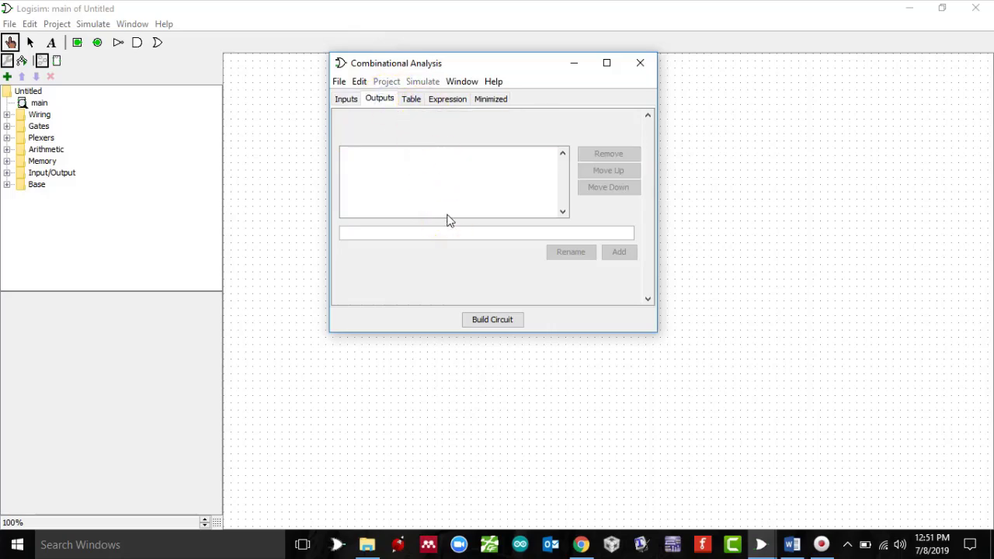
{"action": "left_click", "coordinate": [493, 319]}
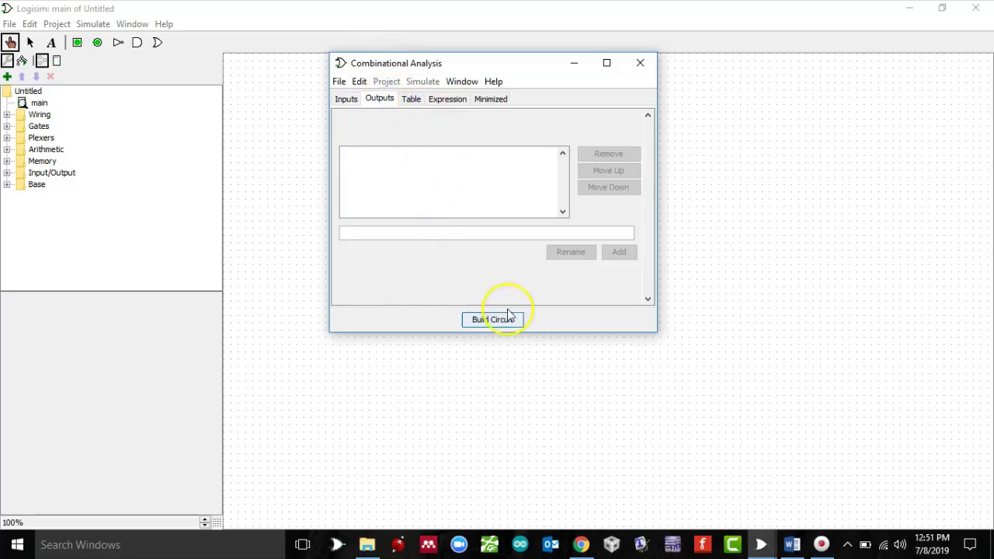
{"action": "left_click", "coordinate": [598, 549]}
{"action": "left_click", "coordinate": [94, 12]}
{"action": "left_click", "coordinate": [215, 184]}
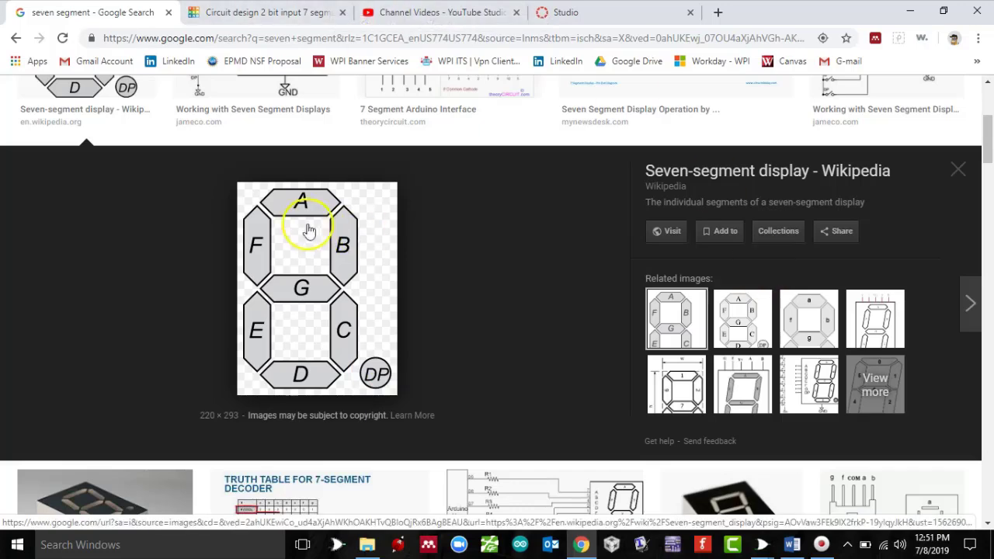
Return to Logisim's Combinational Analysis window and add the output variables a, b and c.
{"action": "left_click", "coordinate": [761, 543]}
{"action": "left_click", "coordinate": [708, 493]}
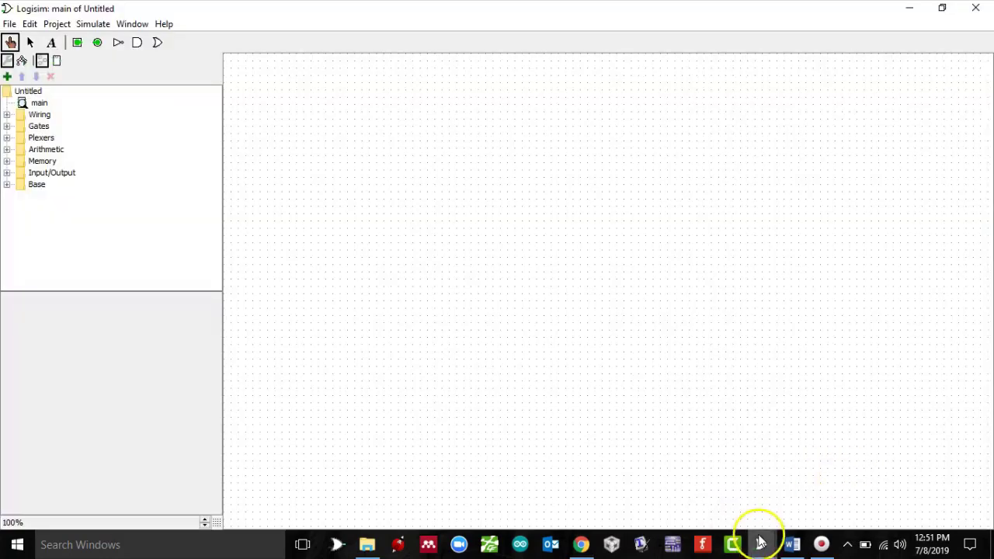
{"action": "mouse_move", "coordinate": [757, 540]}
{"action": "left_click", "coordinate": [808, 501]}
{"action": "left_click", "coordinate": [370, 233]}
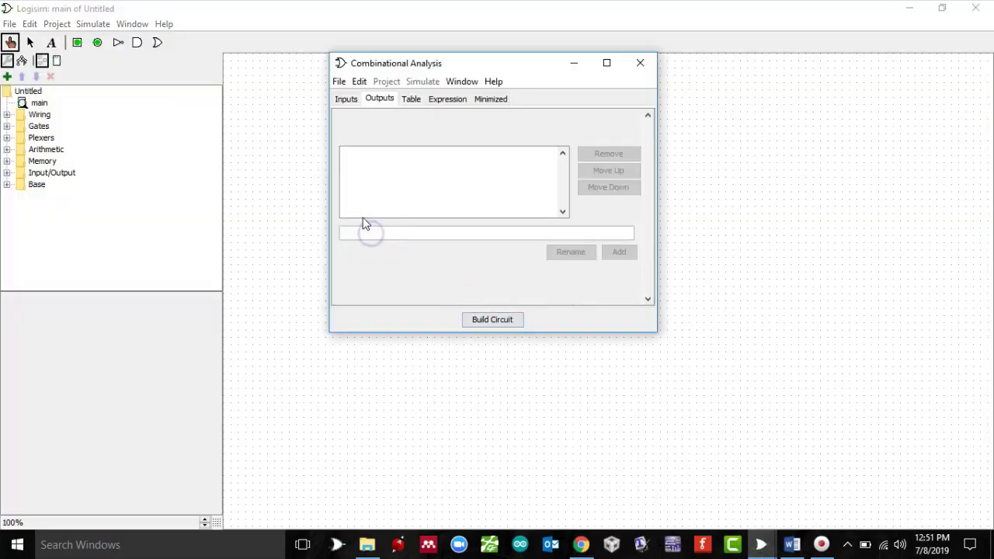
{"action": "type", "text": "a"}
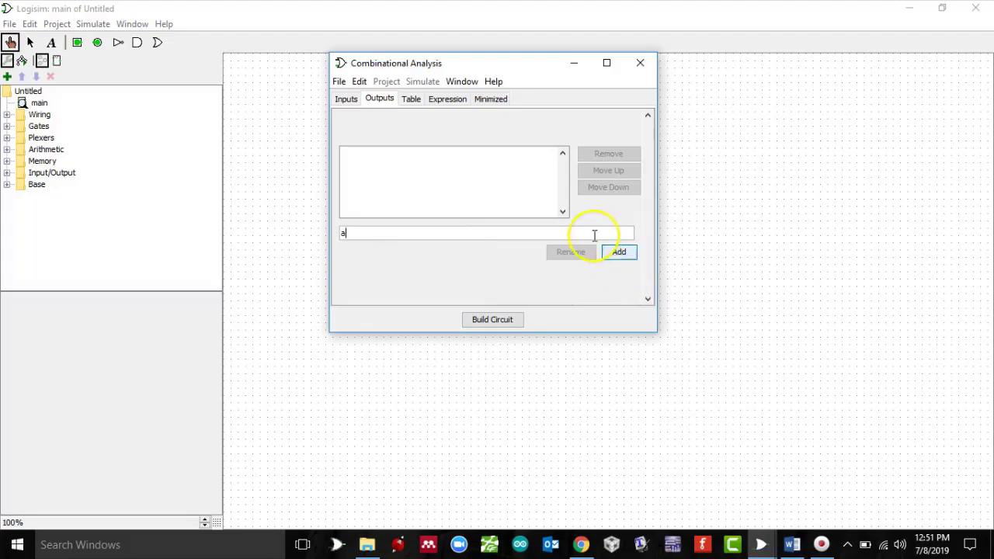
{"action": "left_click", "coordinate": [619, 251]}
{"action": "type", "text": "b"}
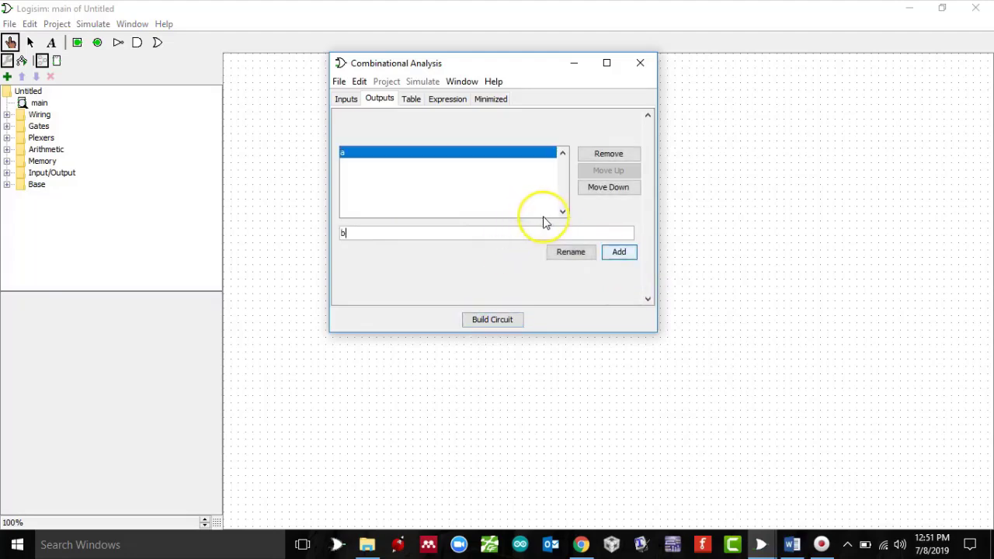
{"action": "left_click", "coordinate": [621, 253]}
{"action": "type", "text": "c"}
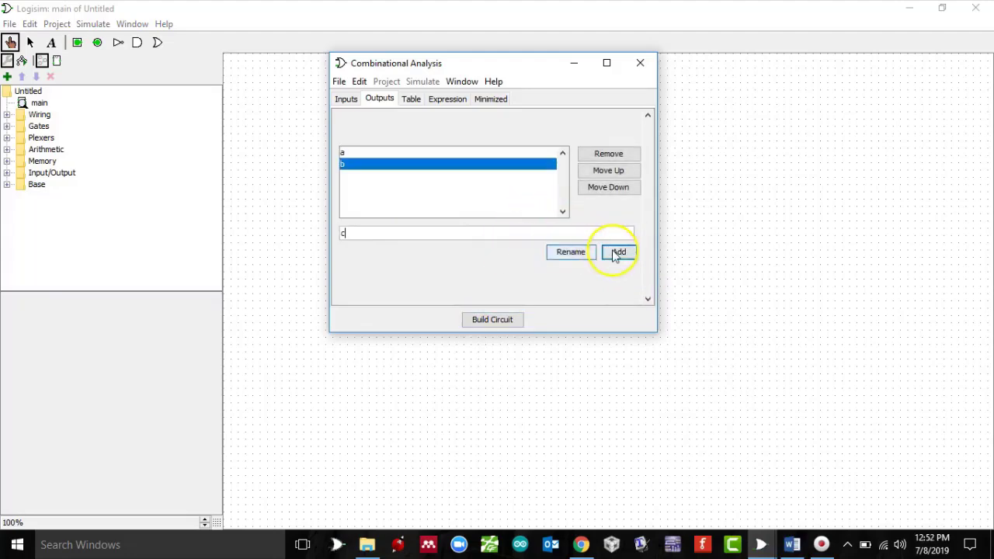
{"action": "left_click", "coordinate": [618, 252]}
Add the output variables d, e, f and g after the existing outputs.
{"action": "left_click", "coordinate": [515, 235]}
{"action": "type", "text": "d"}
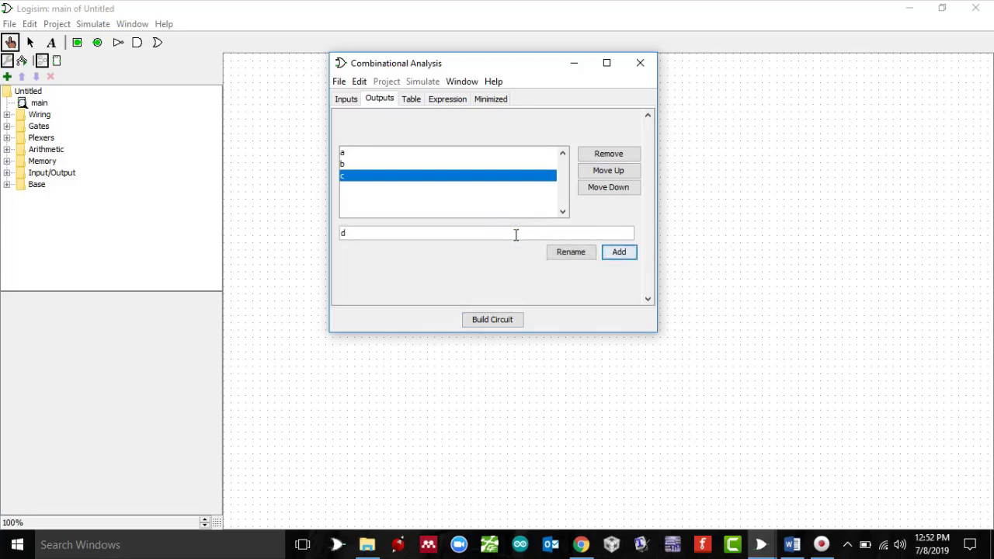
{"action": "key", "text": "Return"}
{"action": "type", "text": "e"}
{"action": "left_click", "coordinate": [616, 252]}
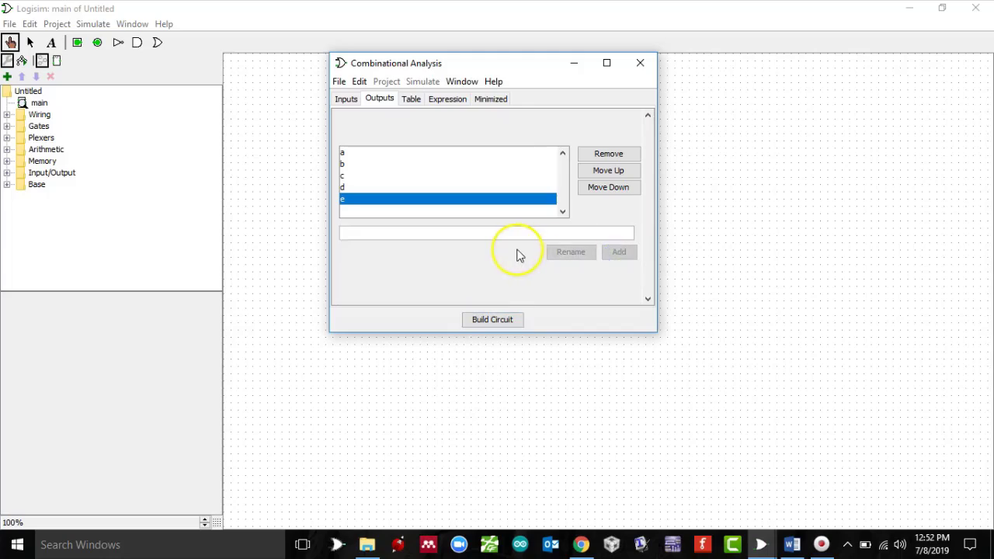
{"action": "type", "text": "f"}
{"action": "left_click", "coordinate": [619, 252]}
{"action": "left_click", "coordinate": [557, 232]}
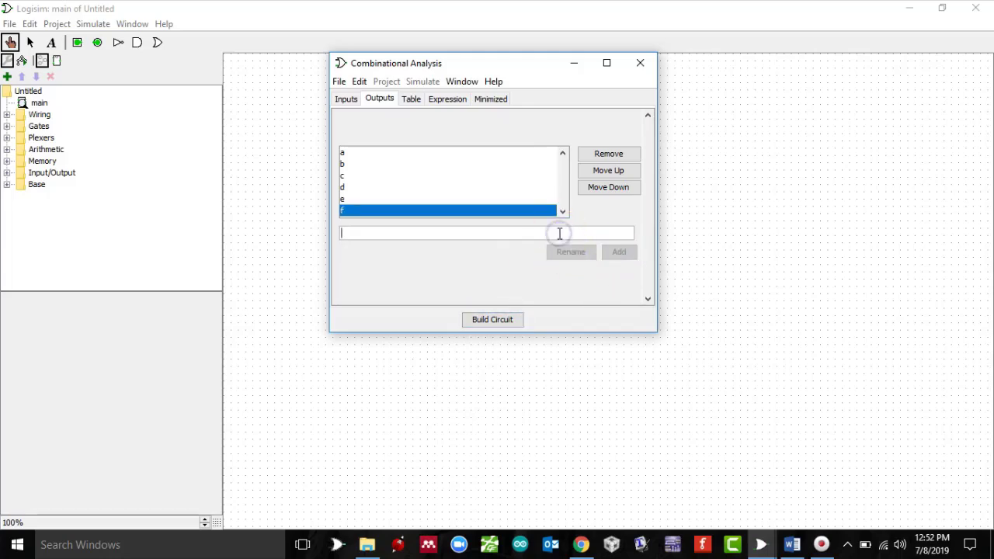
{"action": "type", "text": "g"}
{"action": "left_click", "coordinate": [619, 251]}
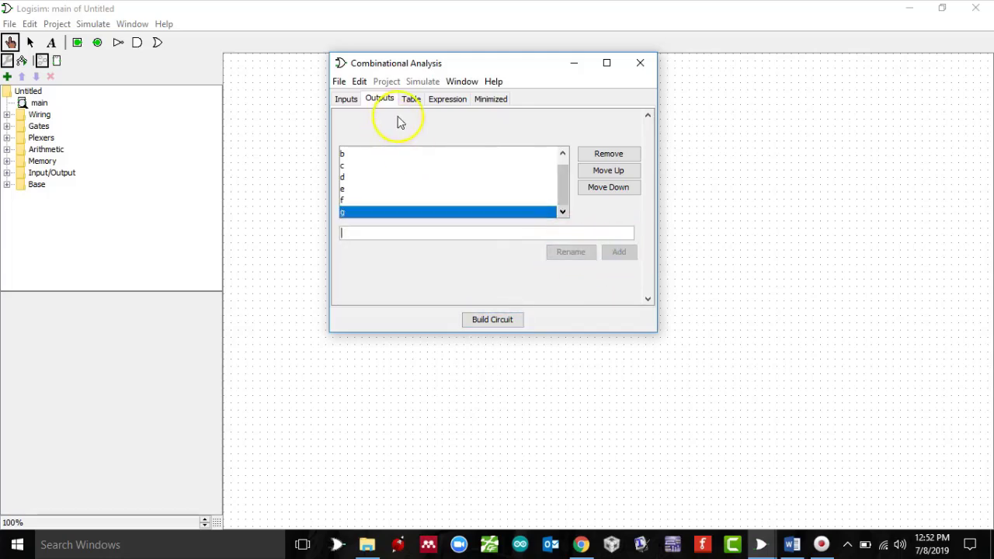
Open the truth table and set outputs a, b and c to 0 in the row SWA 0, SWB 0.
{"action": "left_click", "coordinate": [409, 99]}
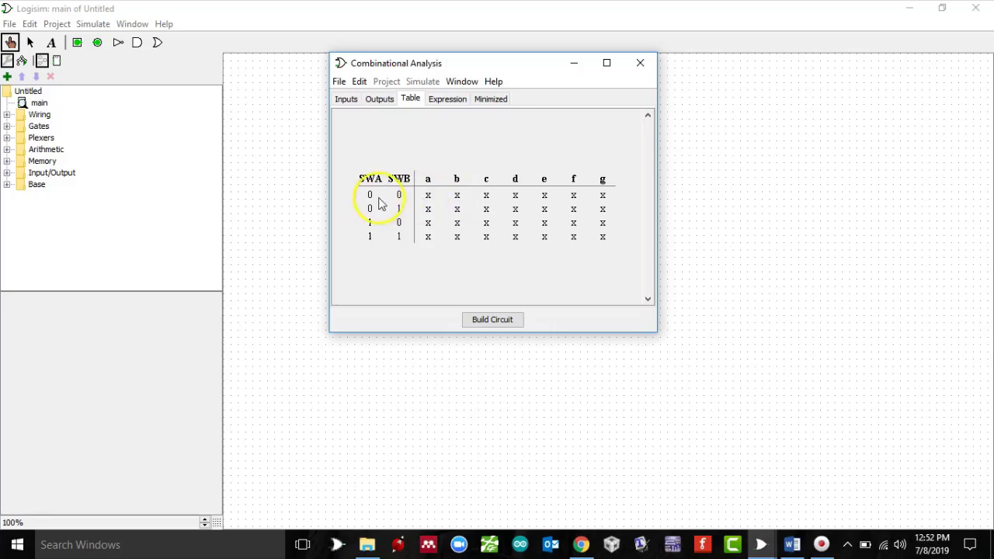
{"action": "left_click", "coordinate": [428, 197]}
{"action": "left_click", "coordinate": [456, 197]}
{"action": "left_click", "coordinate": [486, 197]}
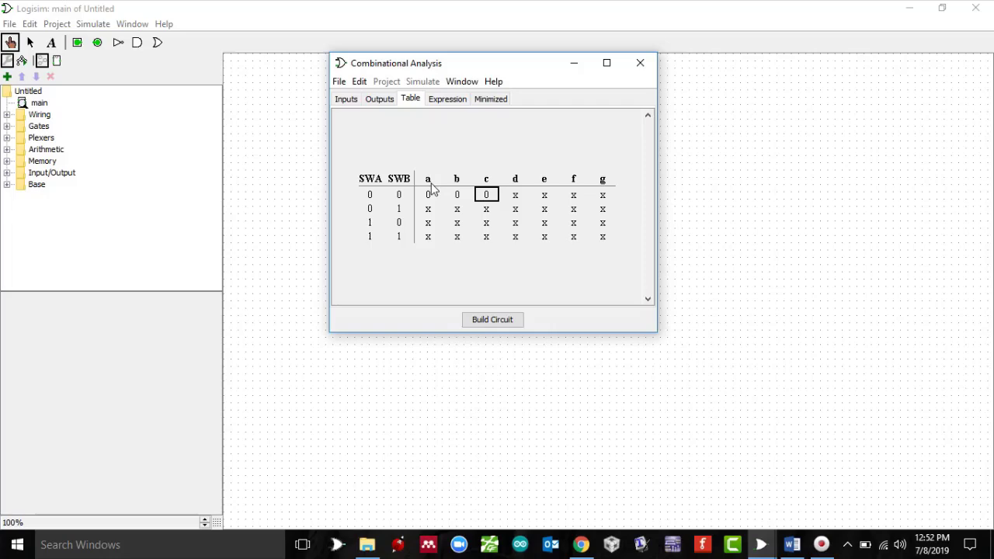
Consult the segment letters on the seven-segment display image in Chrome and bring the Combinational Analysis window back over it.
{"action": "left_click", "coordinate": [580, 544]}
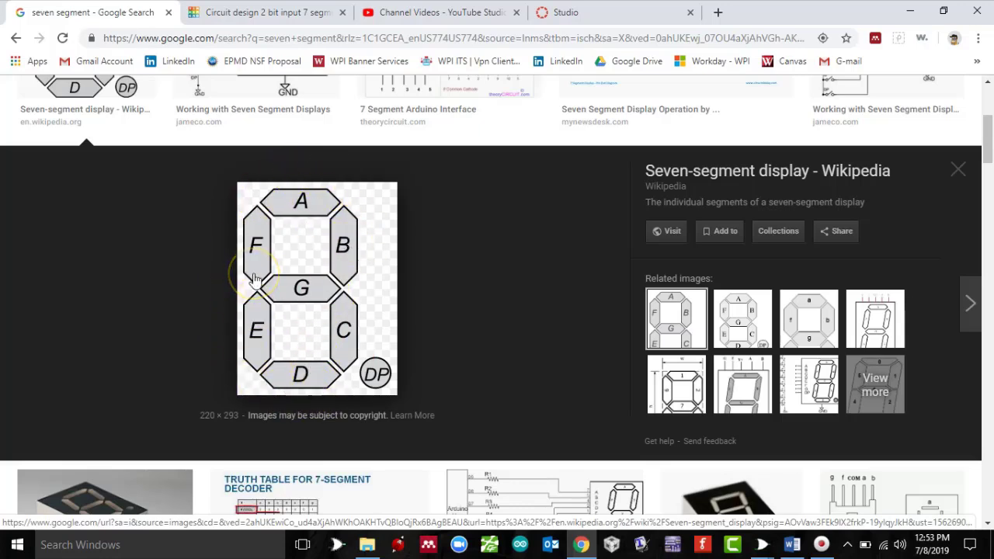
{"action": "left_click", "coordinate": [761, 544]}
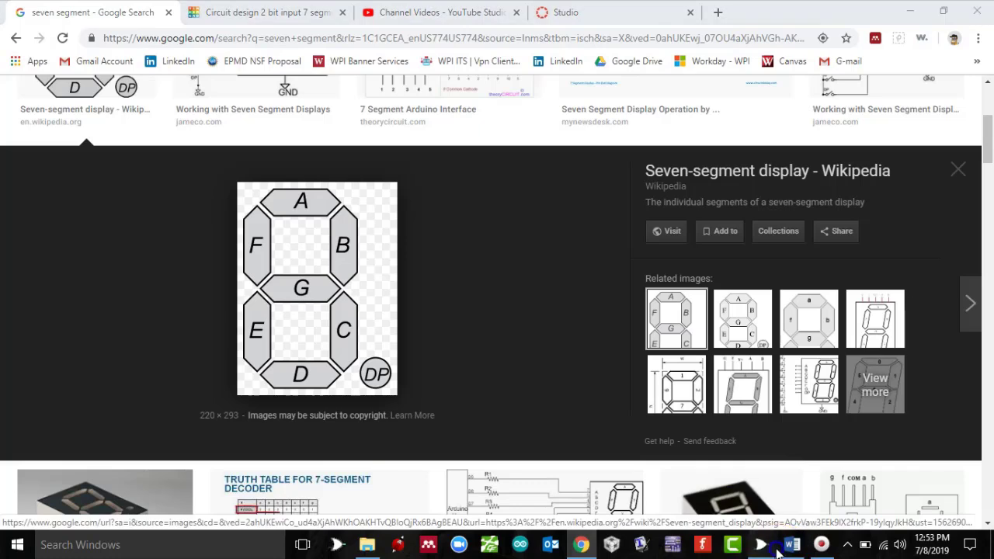
{"action": "left_click", "coordinate": [802, 477]}
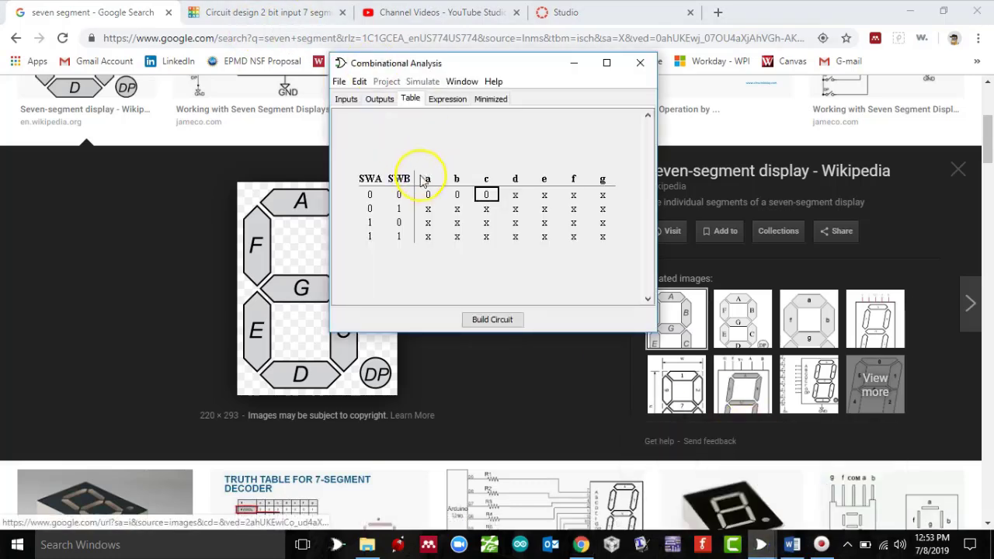
Set outputs a through f to 1 and g to 0 in the truth table row SWA 0, SWB 0.
{"action": "left_click", "coordinate": [427, 199]}
{"action": "left_click", "coordinate": [426, 199]}
{"action": "left_click", "coordinate": [458, 199]}
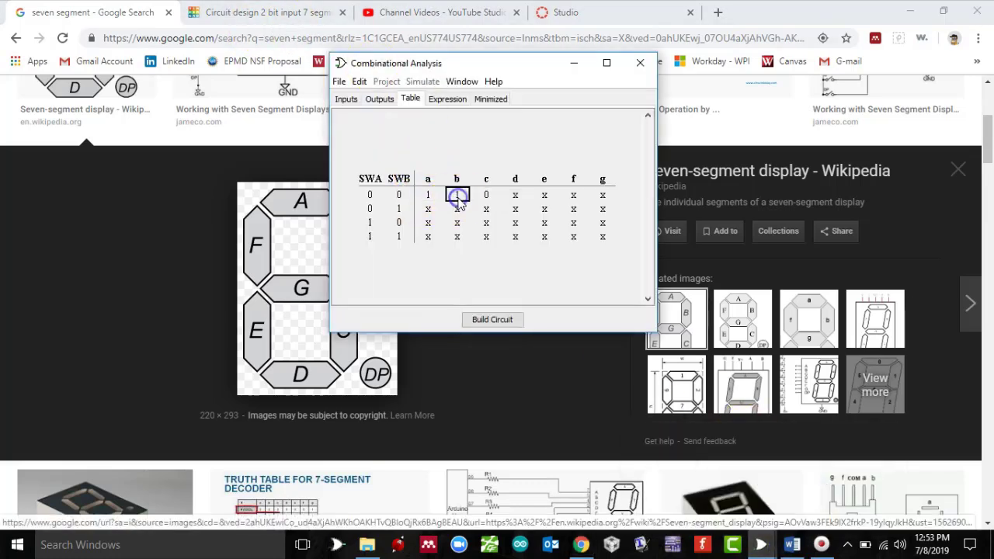
{"action": "left_click", "coordinate": [458, 199]}
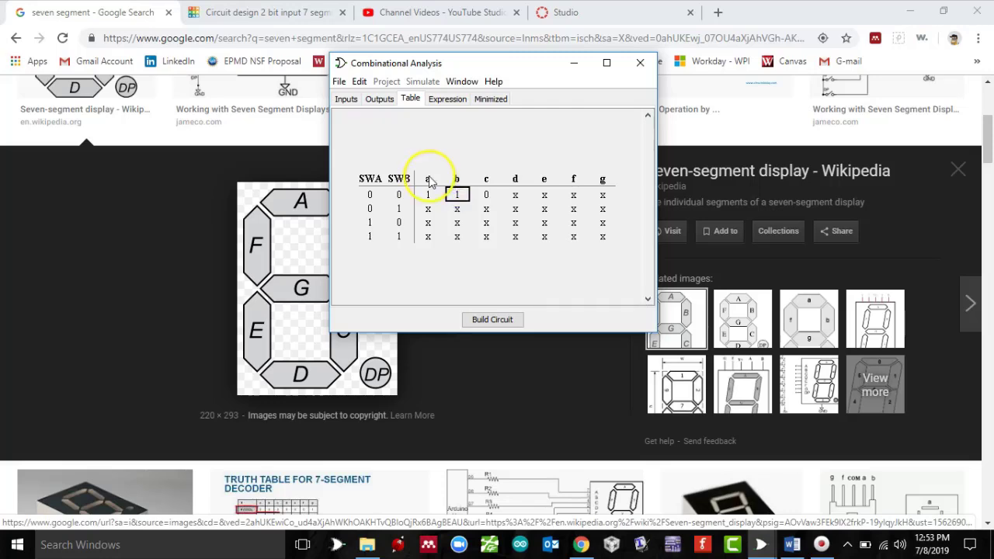
{"action": "left_click", "coordinate": [486, 195]}
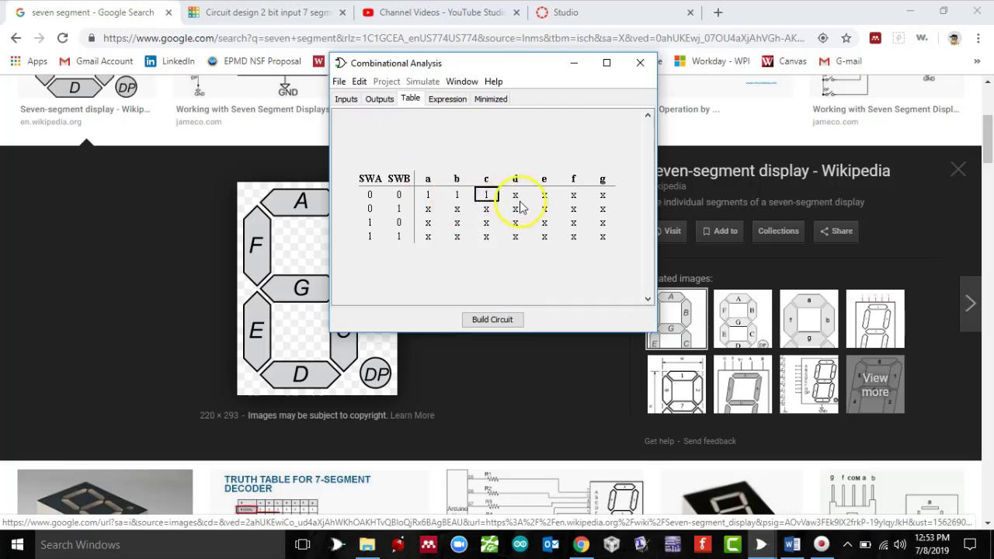
{"action": "left_click", "coordinate": [520, 204]}
{"action": "left_click", "coordinate": [519, 192]}
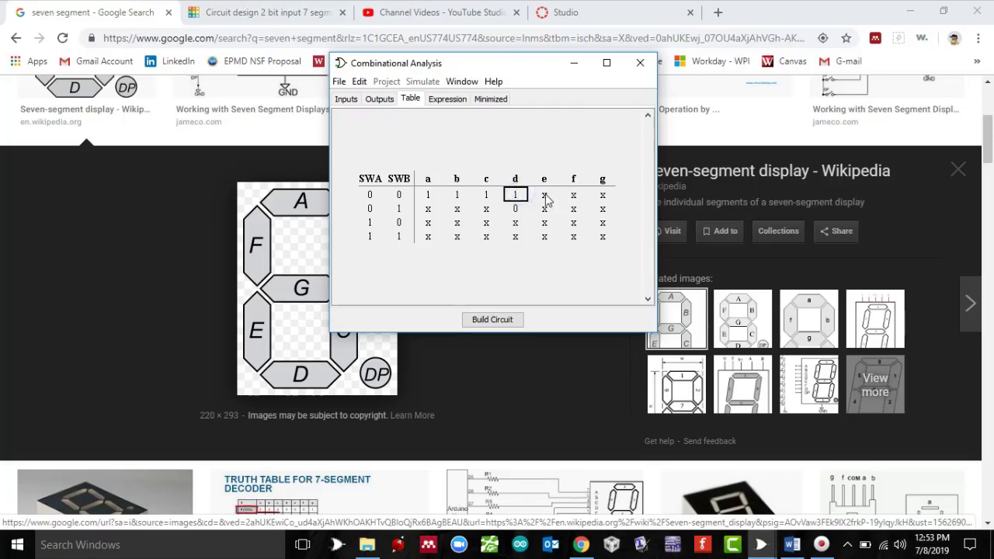
{"action": "left_click", "coordinate": [574, 195]}
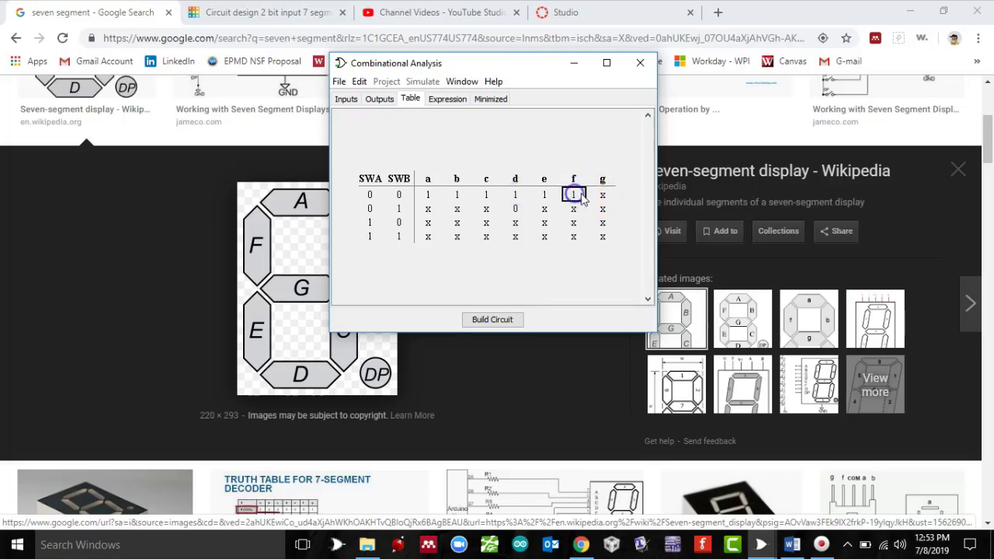
{"action": "left_click", "coordinate": [602, 195]}
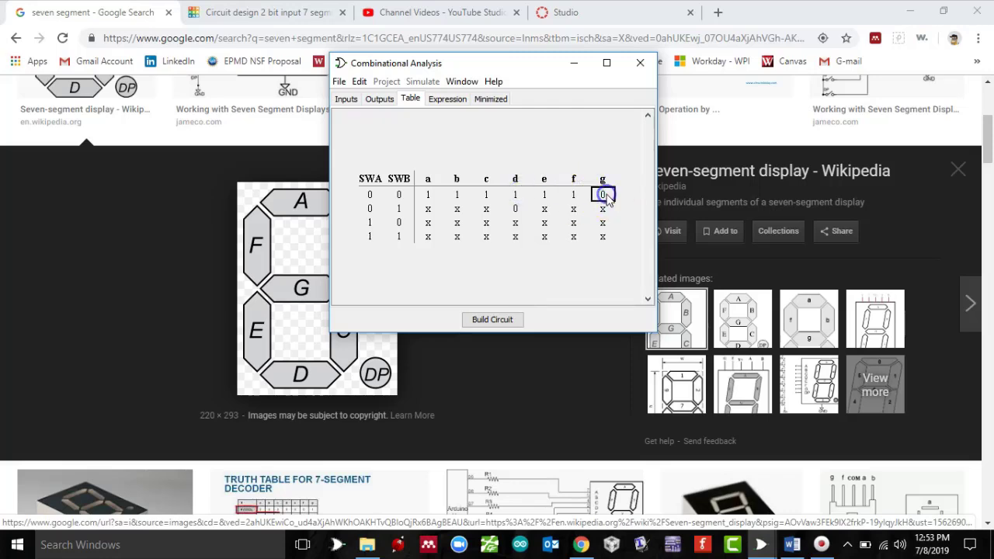
{"action": "left_click", "coordinate": [515, 209]}
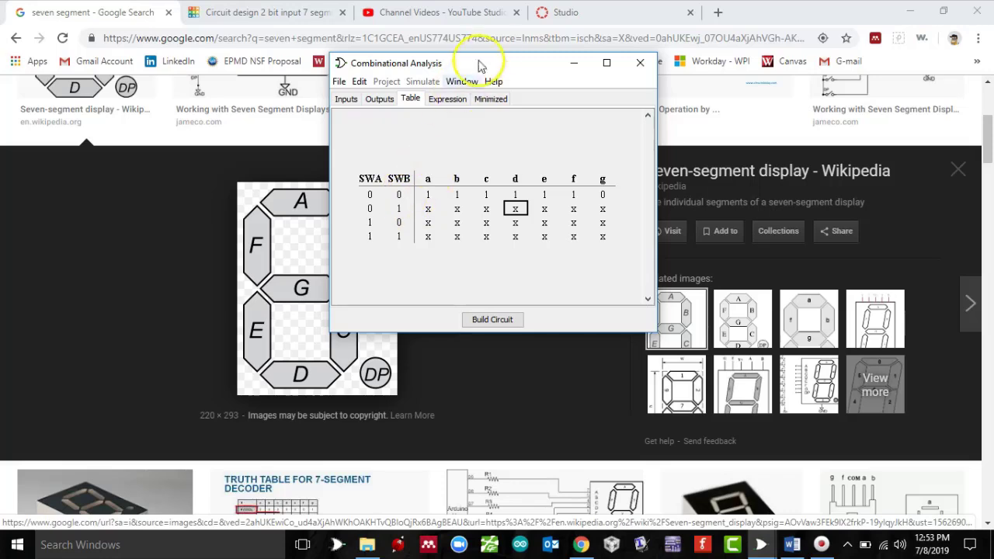
Move the truth table window clear of the segment image and set row SWA 0, SWB 1 to b and c 1, all other outputs 0.
{"action": "left_click_drag", "start_coordinate": [495, 63], "coordinate": [659, 86]}
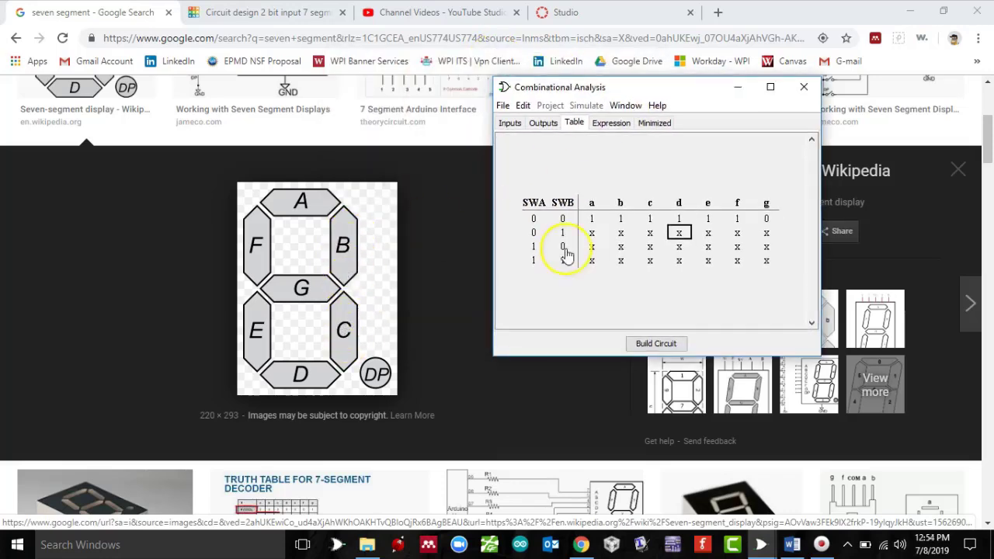
{"action": "left_click", "coordinate": [621, 233]}
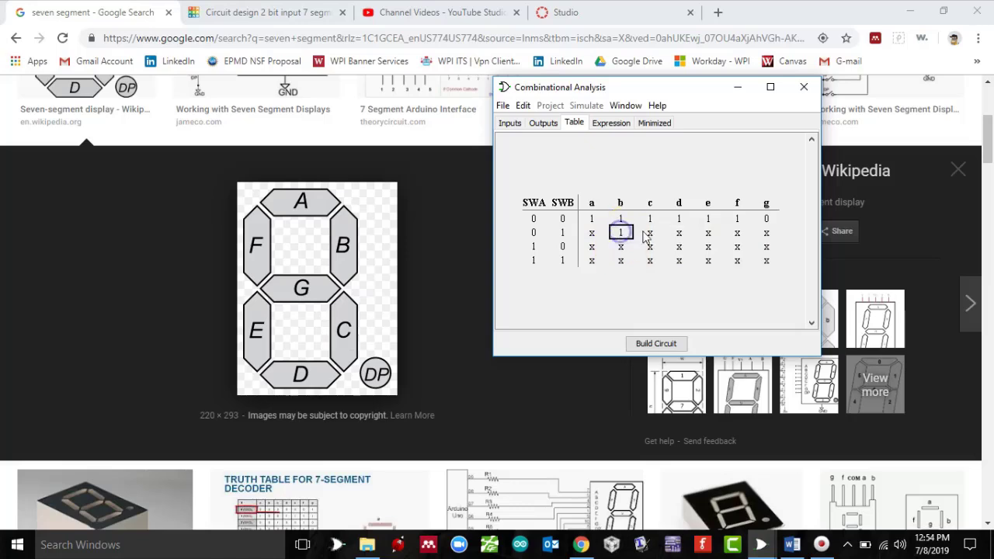
{"action": "double_click", "coordinate": [646, 232]}
{"action": "left_click", "coordinate": [591, 232]}
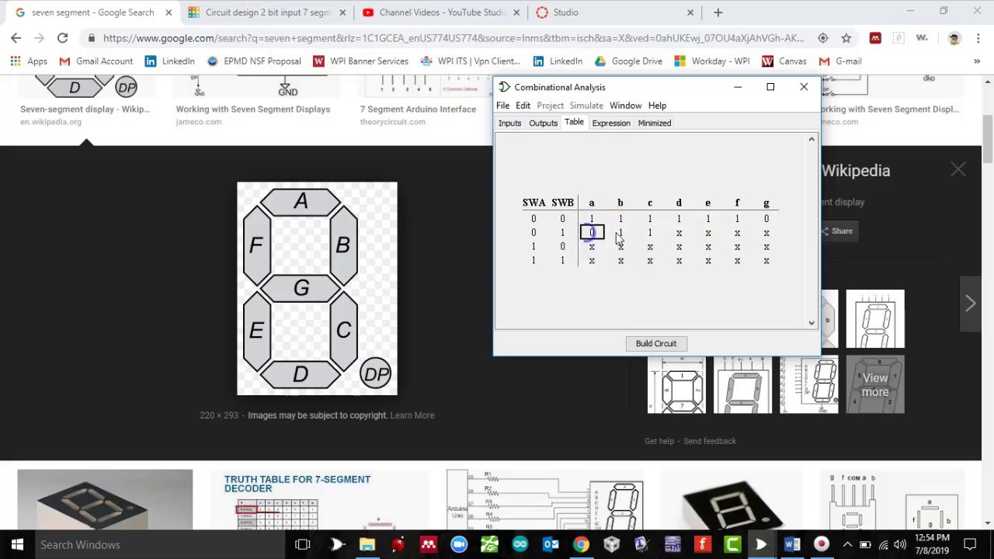
{"action": "left_click", "coordinate": [678, 233]}
{"action": "left_click", "coordinate": [743, 234]}
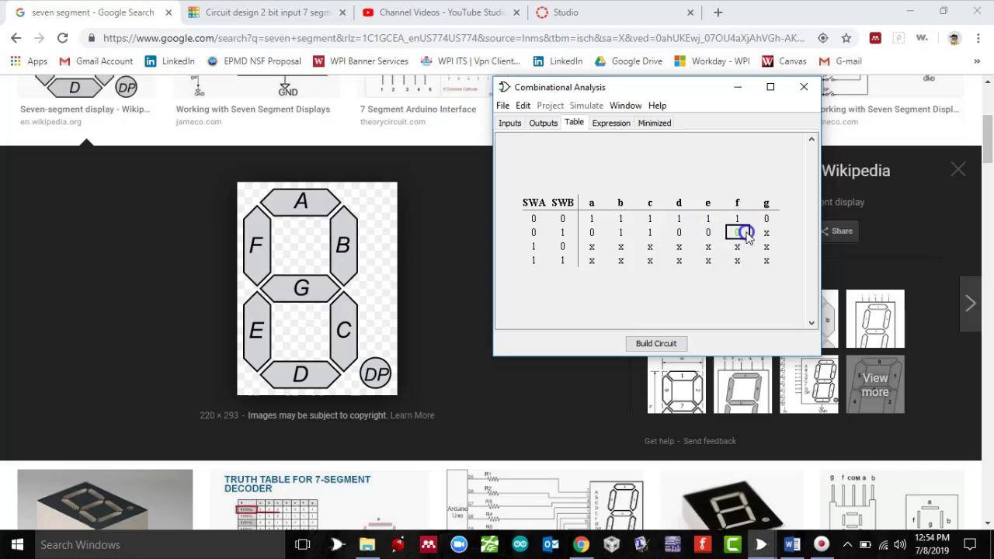
{"action": "left_click", "coordinate": [765, 233]}
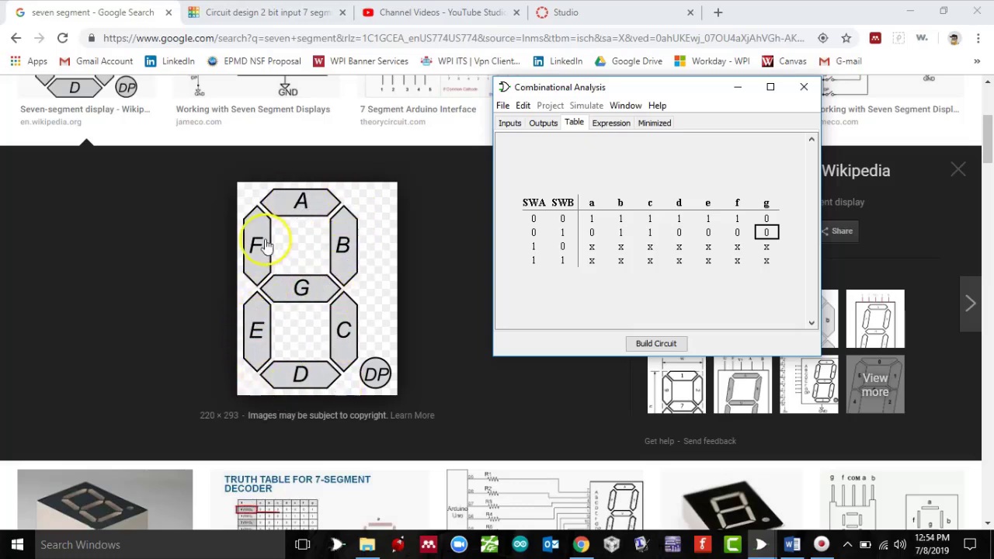
Set row SWA 1, SWB 0 of the truth table to 1 for outputs a, b, d, e and g, and 0 for c and f.
{"action": "left_click", "coordinate": [651, 246]}
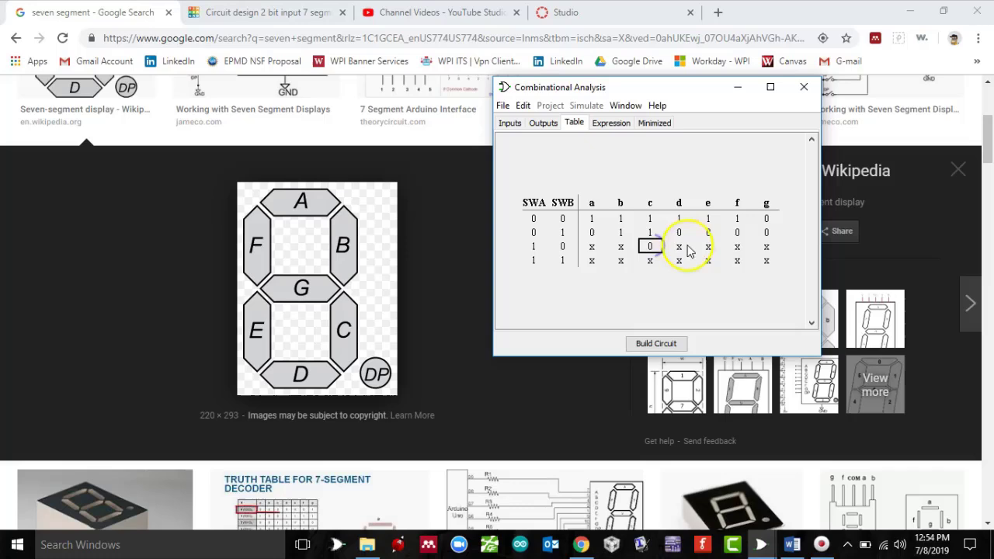
{"action": "left_click", "coordinate": [736, 247]}
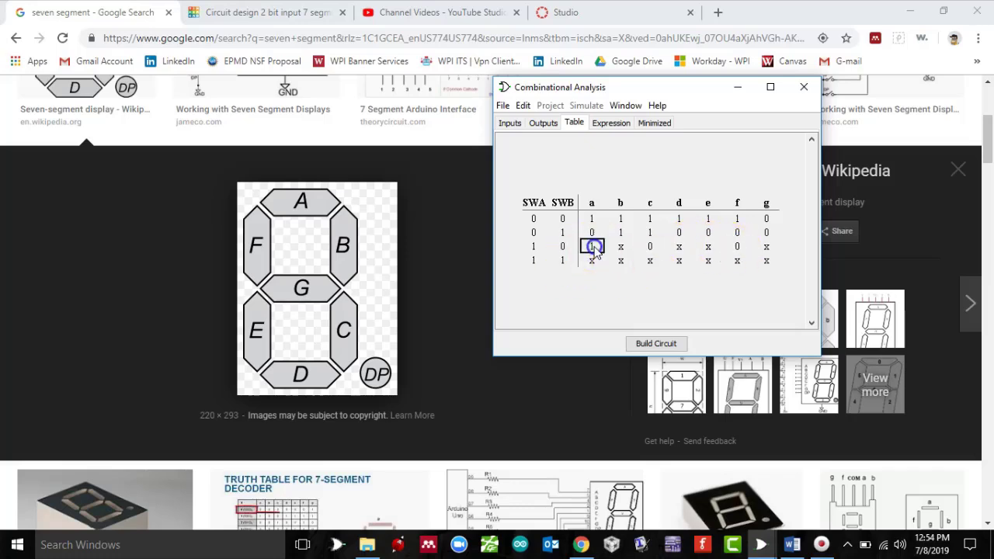
{"action": "left_click", "coordinate": [621, 247]}
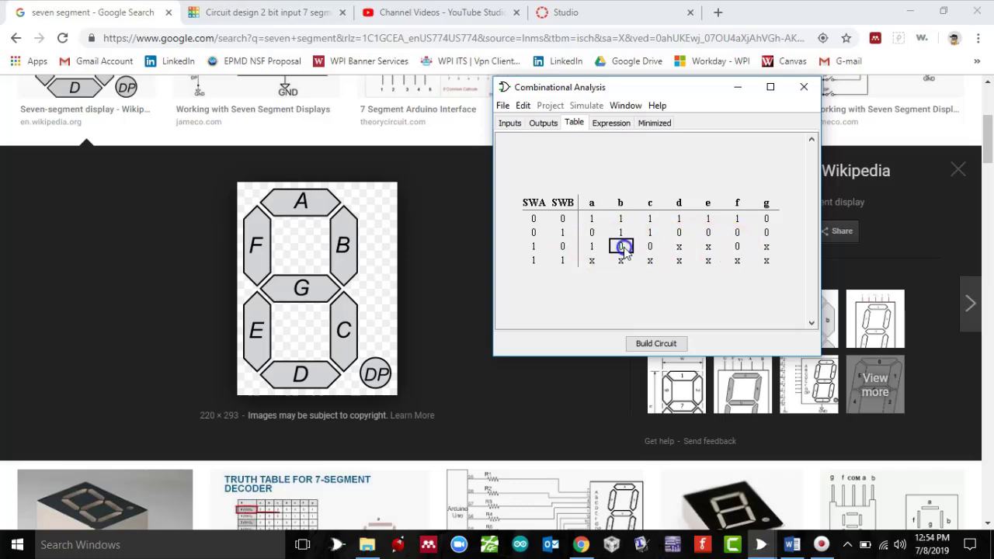
{"action": "left_click", "coordinate": [682, 246]}
{"action": "double_click", "coordinate": [711, 247]}
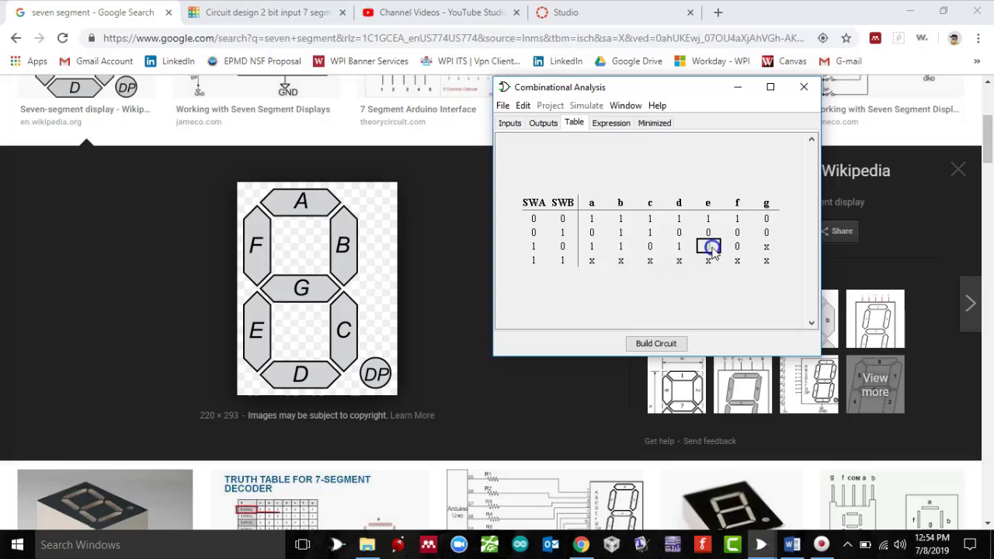
{"action": "double_click", "coordinate": [768, 247]}
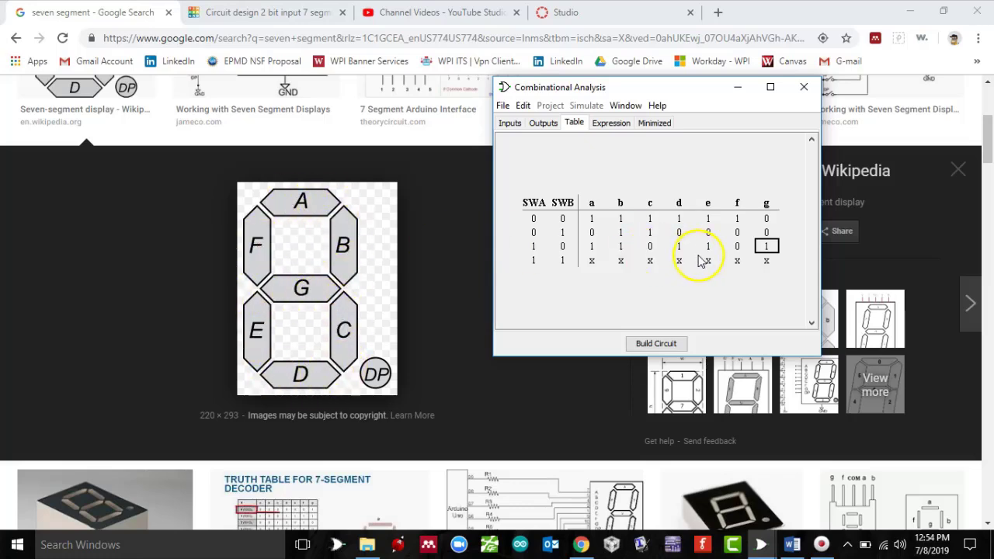
Set row SWA 1, SWB 1 of the truth table to 1 for outputs a, b, c, d and g, and 0 for e and f.
{"action": "left_click", "coordinate": [707, 261]}
{"action": "left_click", "coordinate": [736, 261]}
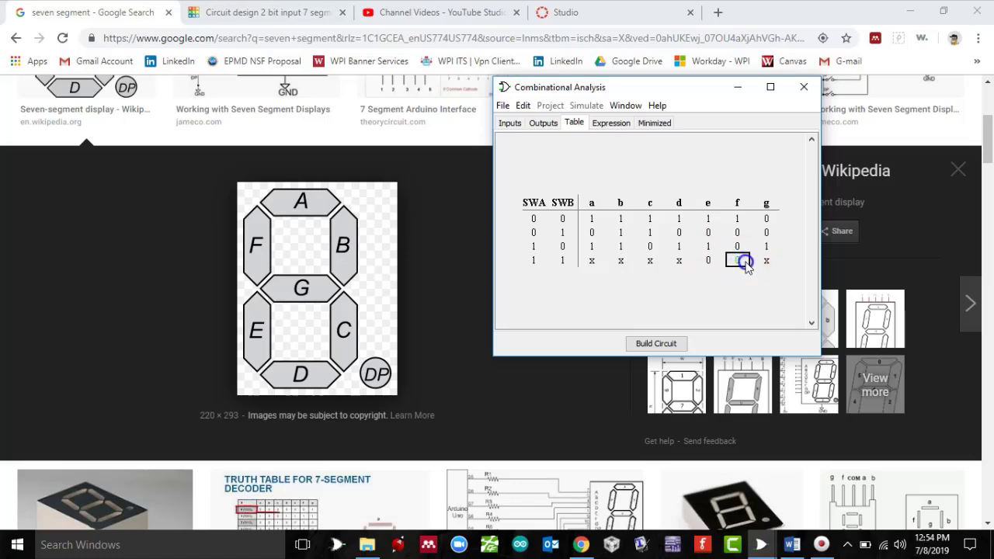
{"action": "left_click", "coordinate": [592, 261]}
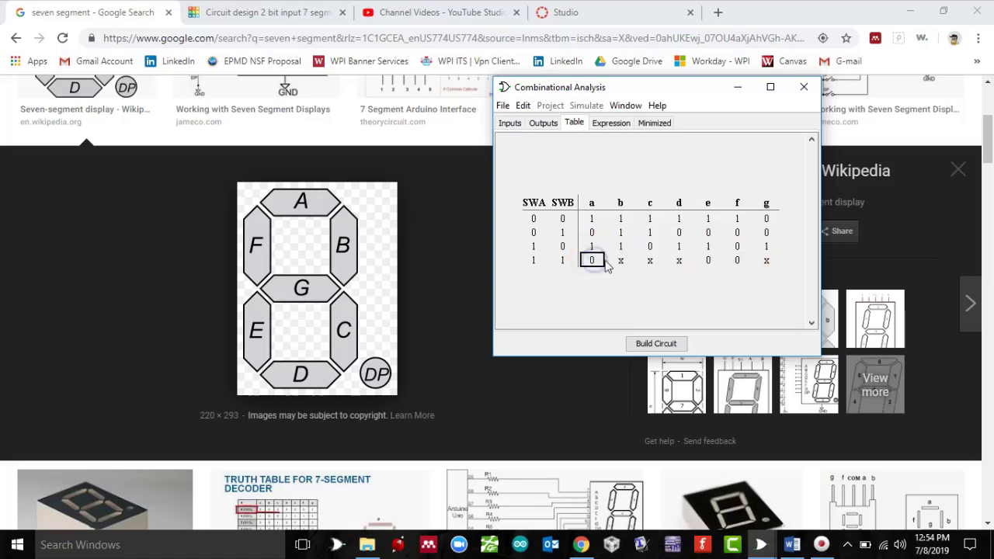
{"action": "double_click", "coordinate": [619, 260]}
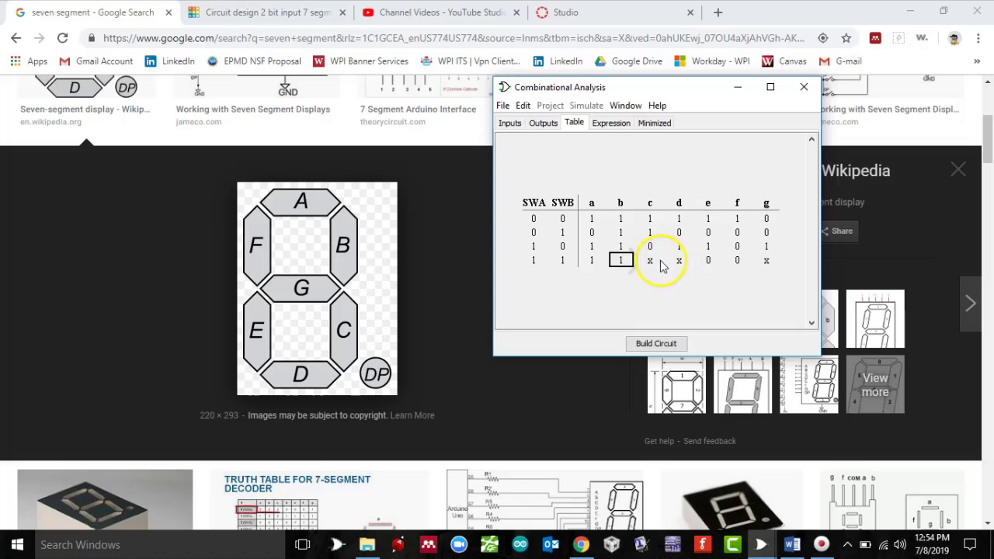
{"action": "left_click", "coordinate": [652, 260]}
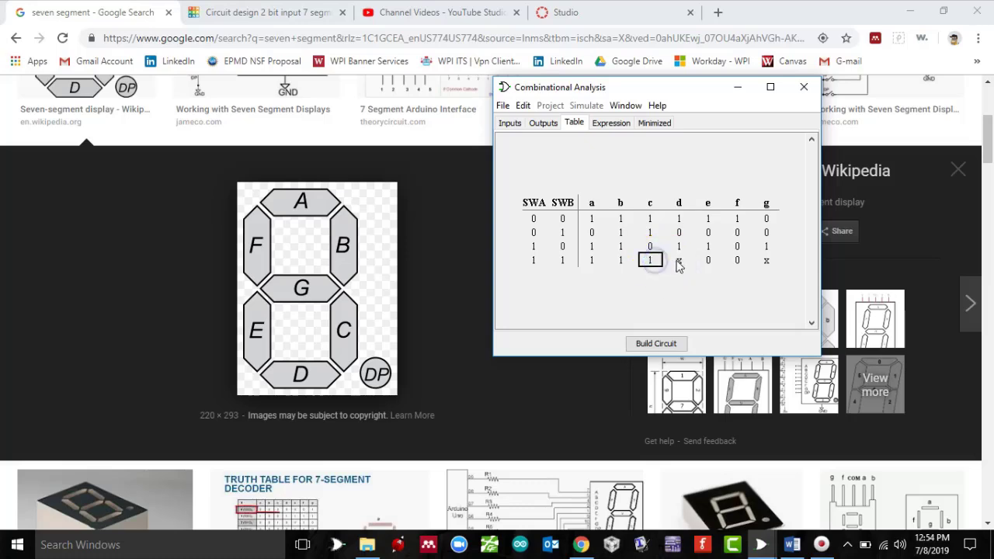
{"action": "left_click", "coordinate": [767, 262]}
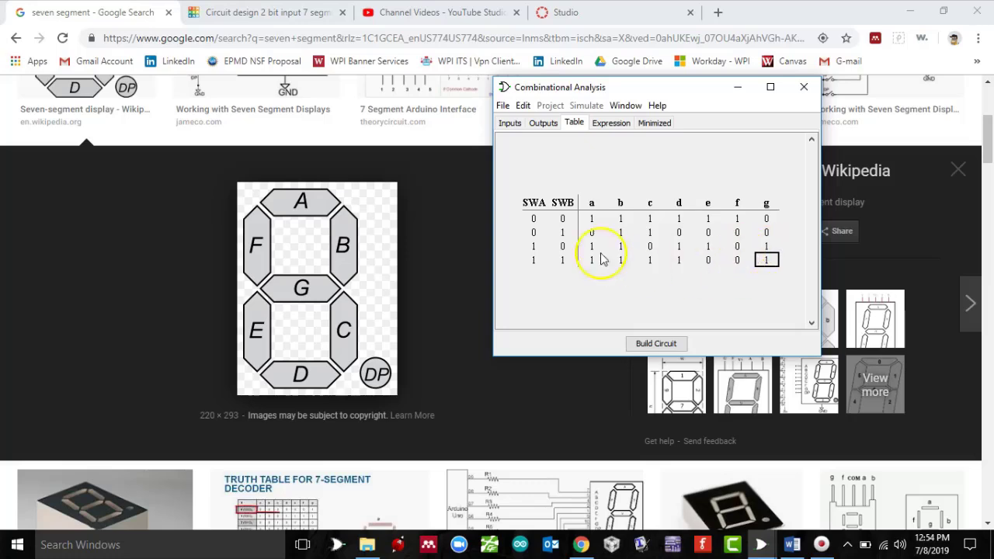
Build the circuit from the truth table under the name 2_bit_seven_segment and bring up the main Logisim window showing it.
{"action": "left_click", "coordinate": [656, 345]}
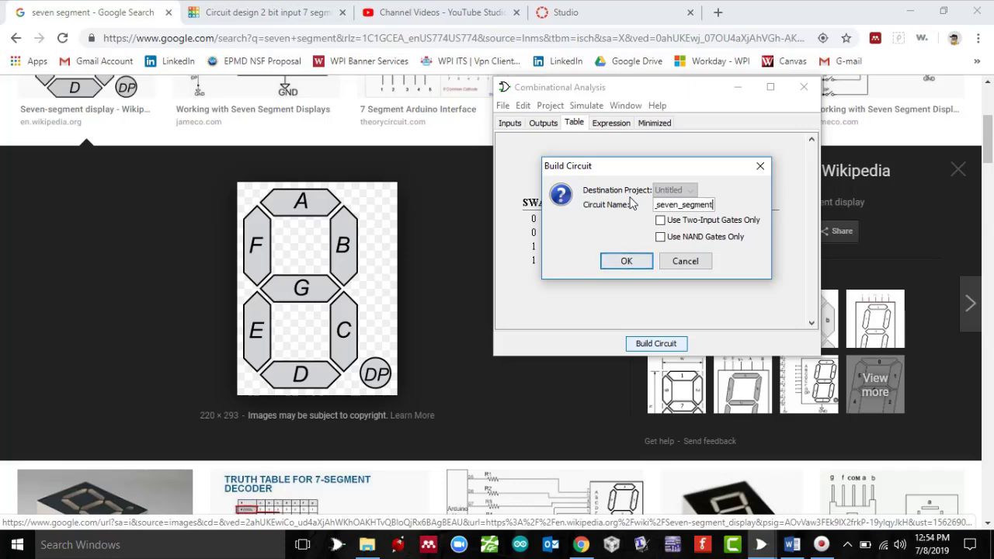
{"action": "left_click", "coordinate": [625, 261]}
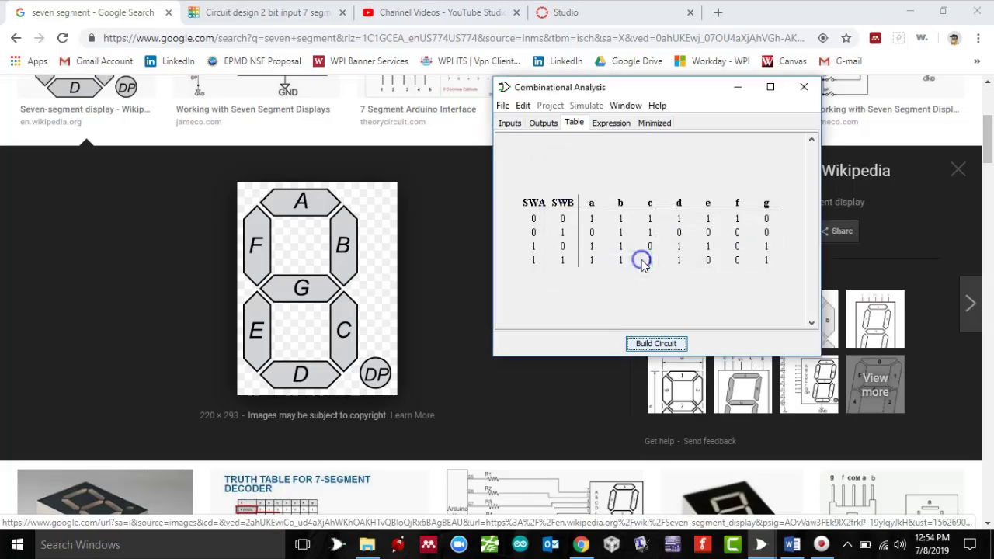
{"action": "left_click", "coordinate": [761, 544]}
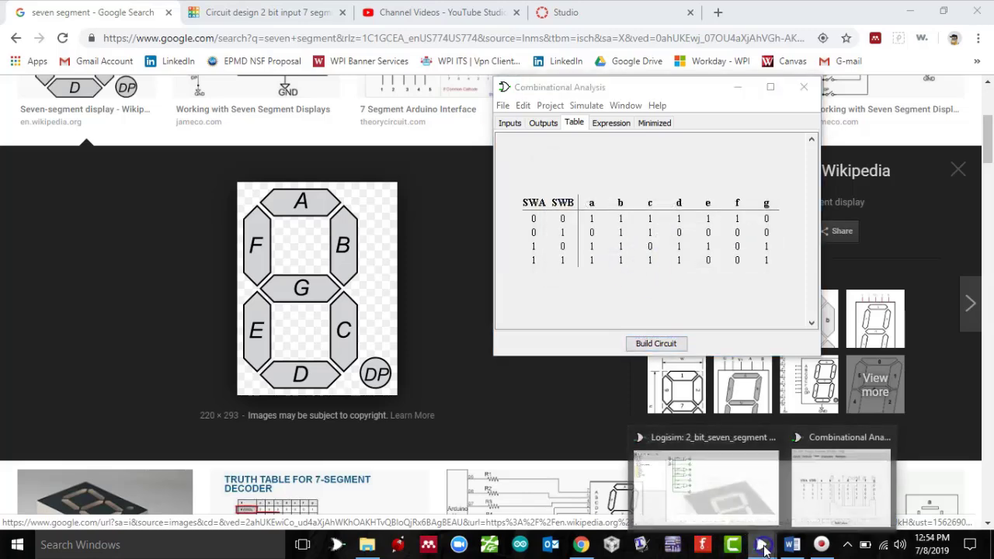
{"action": "left_click", "coordinate": [736, 497]}
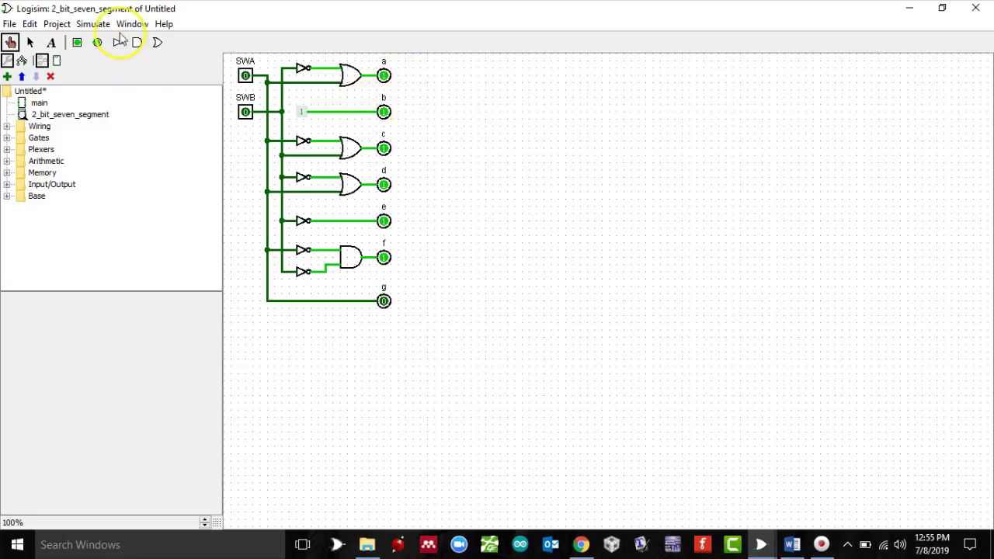
Open the Logisim User's Guide and search the documentation for "seven segment".
{"action": "left_click", "coordinate": [163, 24]}
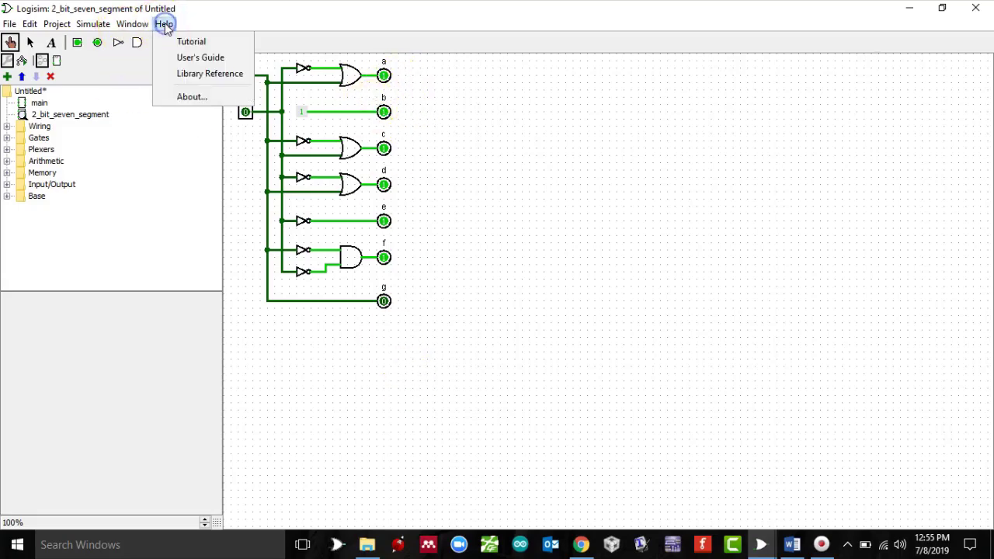
{"action": "left_click", "coordinate": [192, 62]}
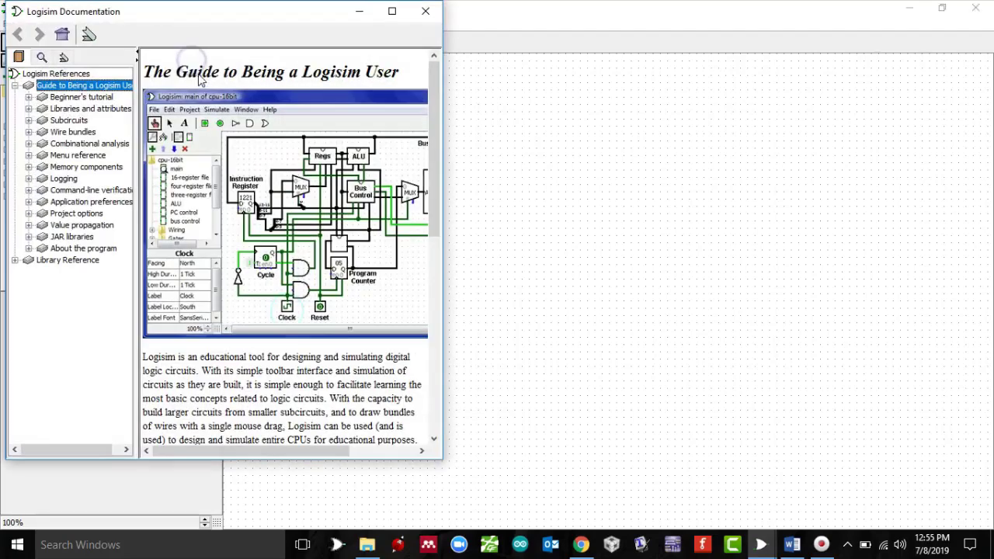
{"action": "left_click", "coordinate": [41, 58]}
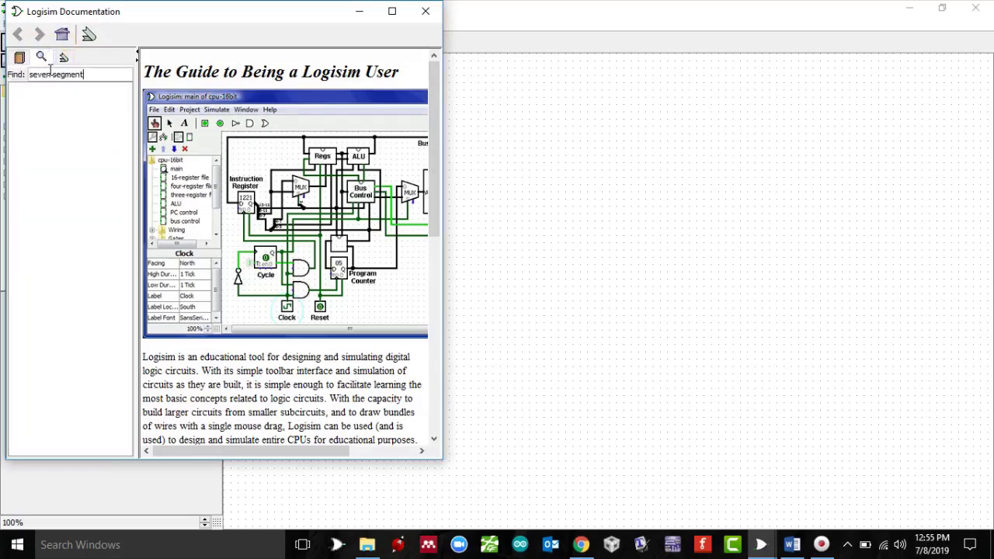
{"action": "key", "text": "Return"}
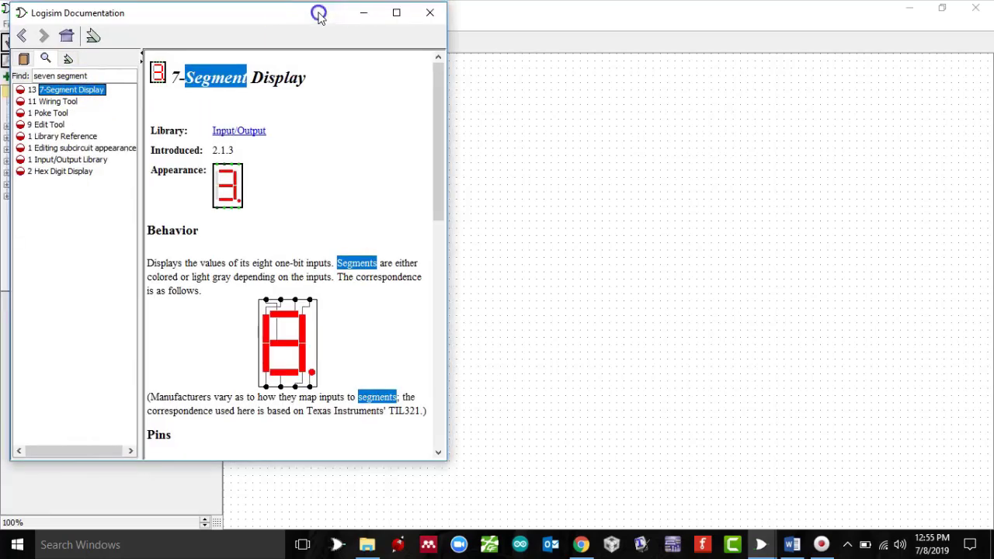
Position the documentation window beside the circuit to consult the 7-Segment Display page alongside the generated gates.
{"action": "left_click_drag", "start_coordinate": [319, 13], "coordinate": [809, 7]}
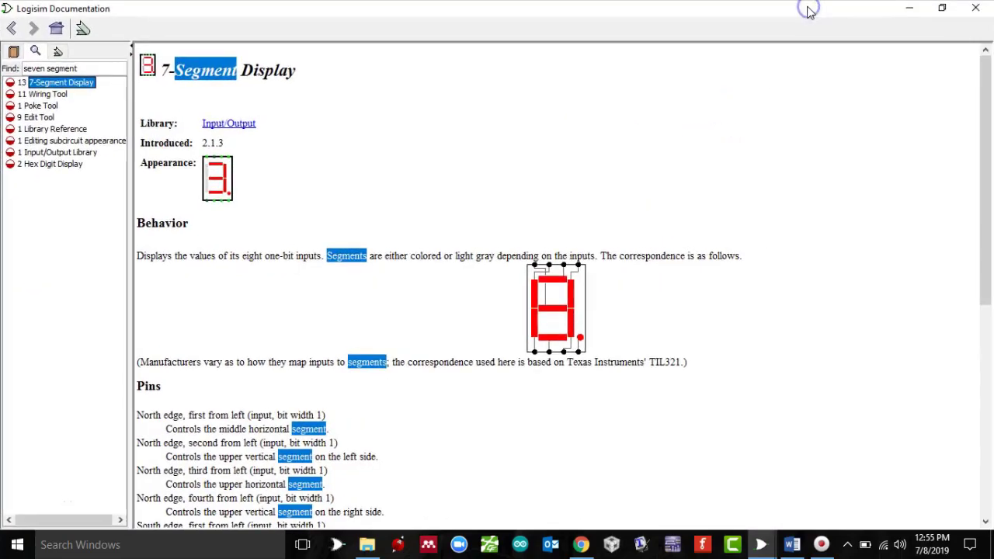
{"action": "left_click", "coordinate": [943, 8]}
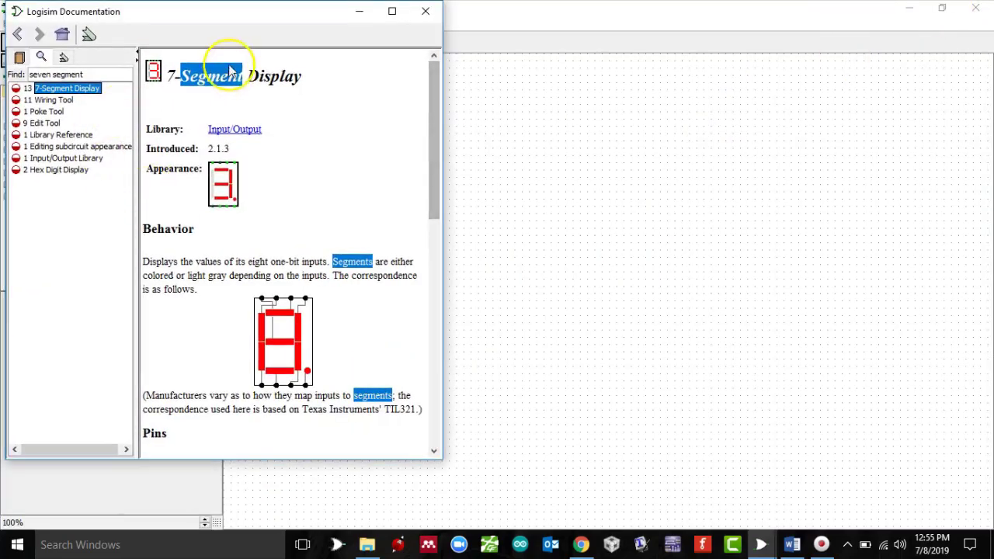
{"action": "left_click_drag", "start_coordinate": [247, 16], "coordinate": [800, 45]}
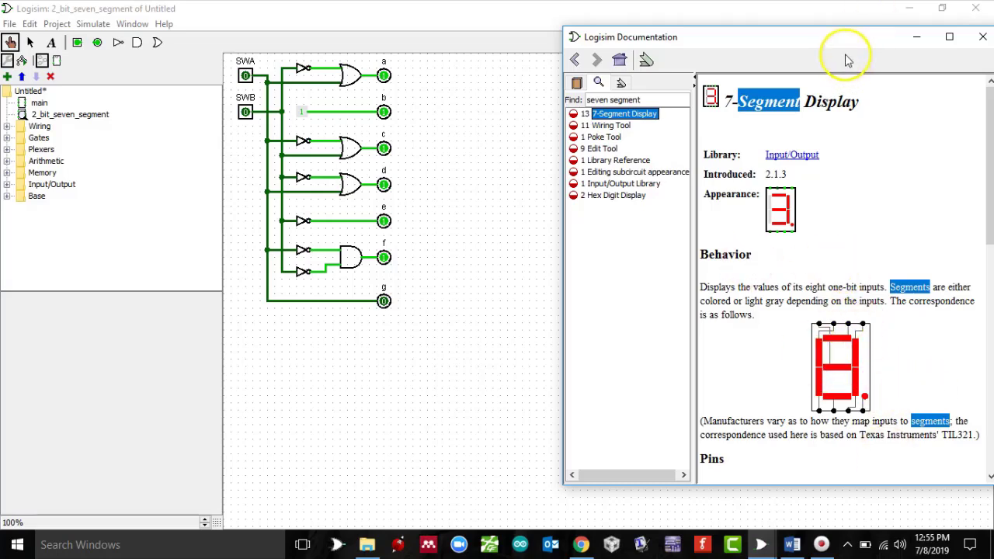
{"action": "left_click_drag", "start_coordinate": [844, 39], "coordinate": [847, 83]}
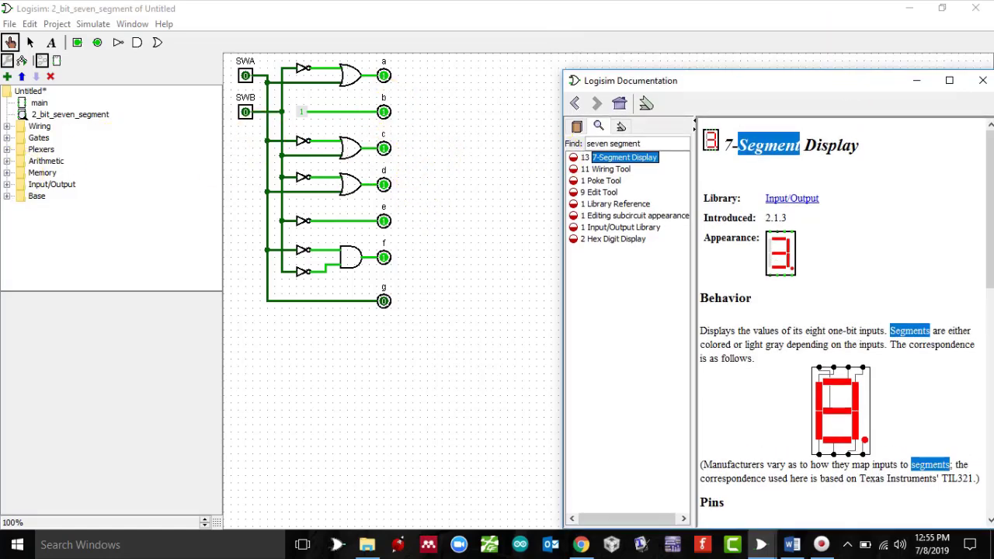
Place a 7-Segment Display from the Input/Output library beside the decoder outputs, between the level of outputs b and d.
{"action": "left_click", "coordinate": [6, 185]}
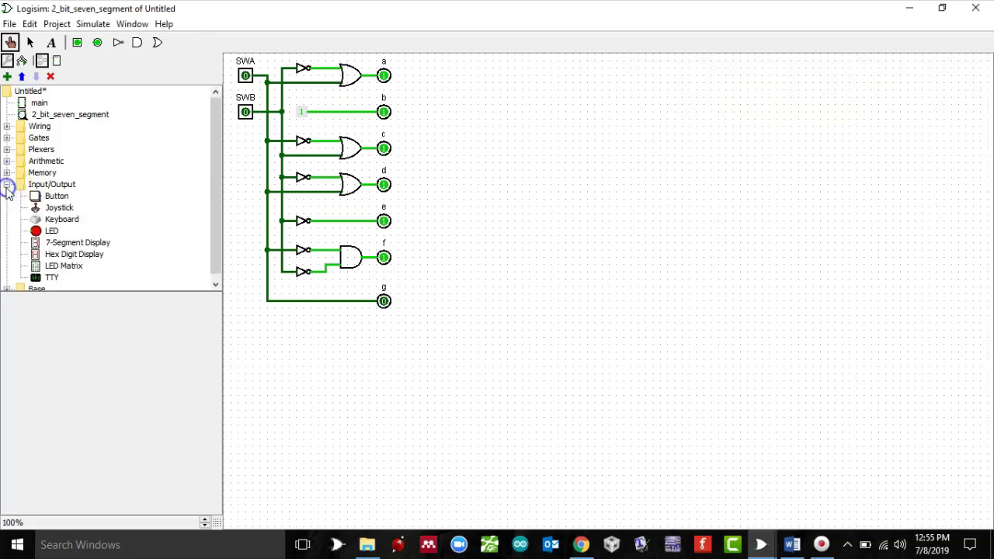
{"action": "left_click", "coordinate": [64, 243]}
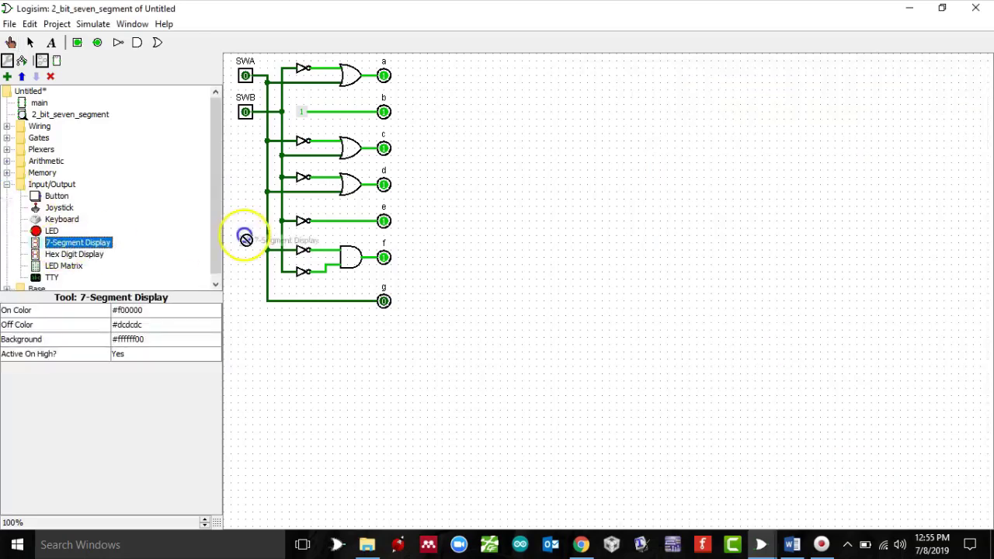
{"action": "left_click", "coordinate": [548, 142]}
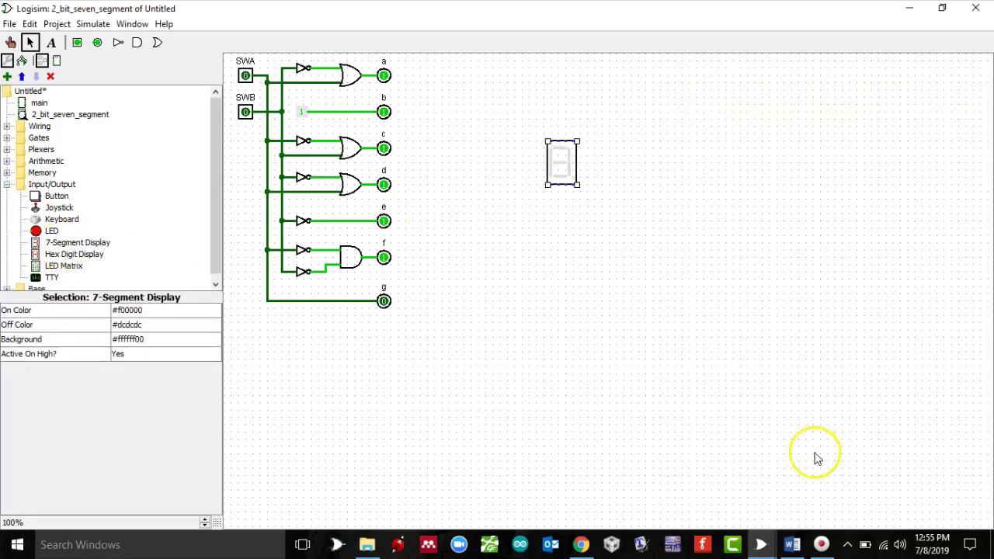
{"action": "mouse_move", "coordinate": [762, 544]}
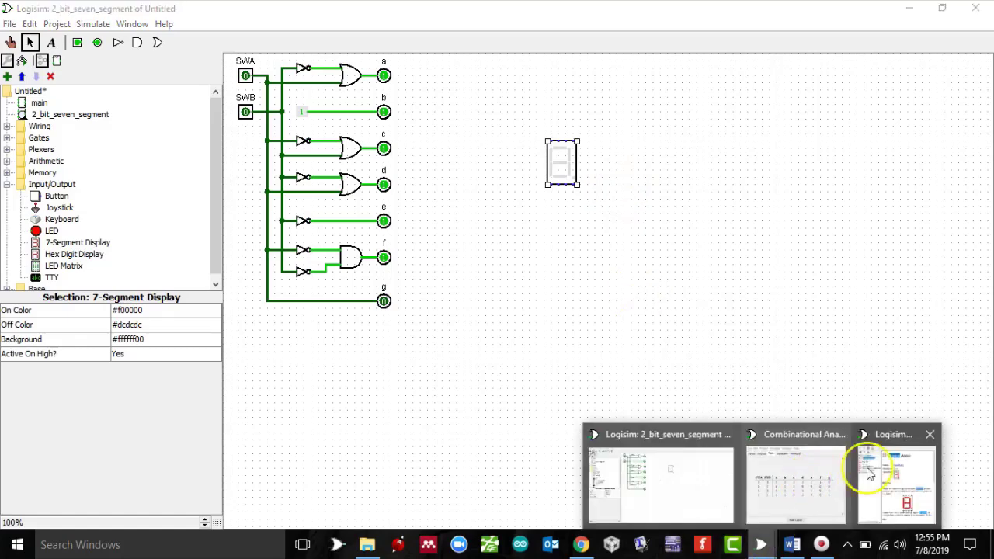
{"action": "left_click", "coordinate": [885, 465]}
{"action": "left_click_drag", "start_coordinate": [550, 160], "coordinate": [492, 163]}
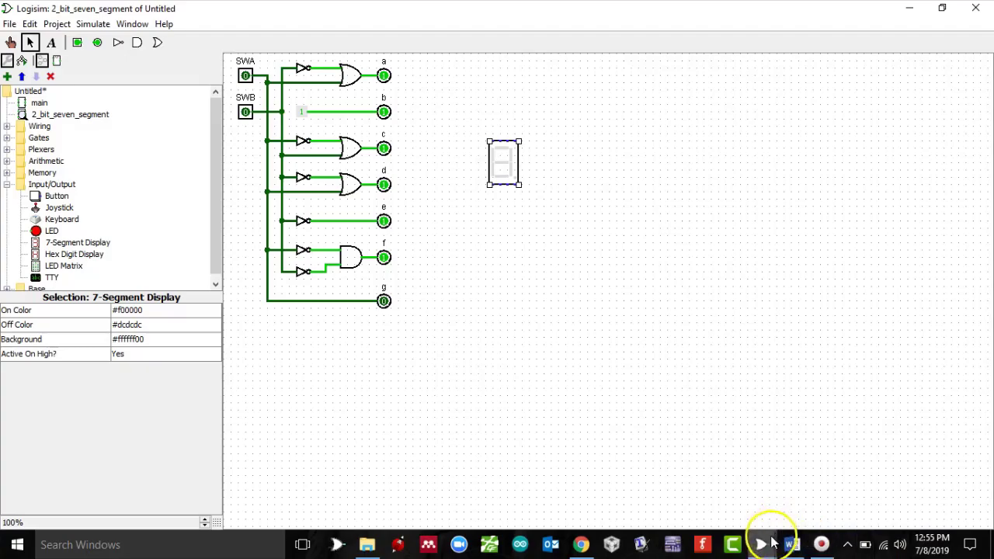
Check the display's pin mapping in the documentation and wire outputs a and b to the third and fourth pins on its upper edge.
{"action": "mouse_move", "coordinate": [762, 545]}
{"action": "left_click", "coordinate": [900, 465]}
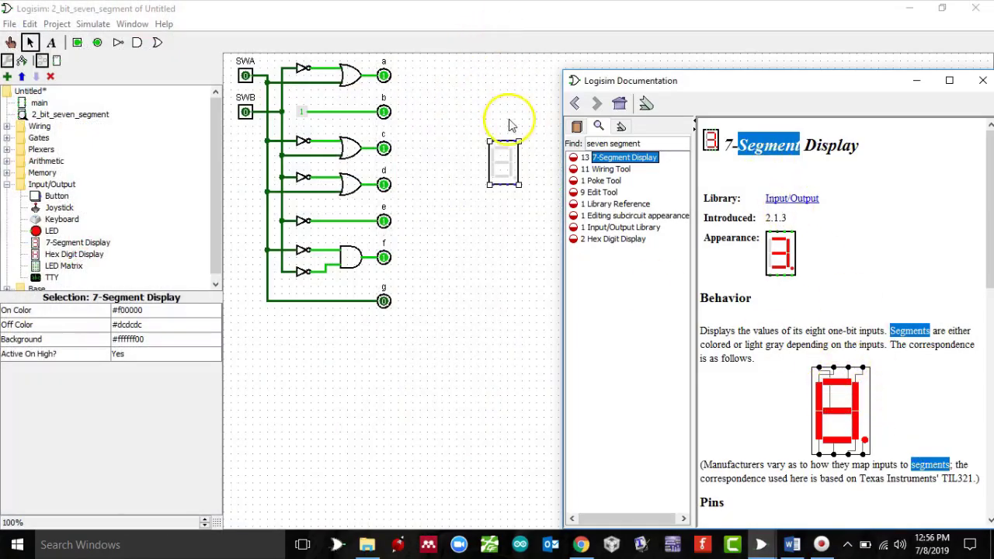
{"action": "left_click", "coordinate": [368, 84]}
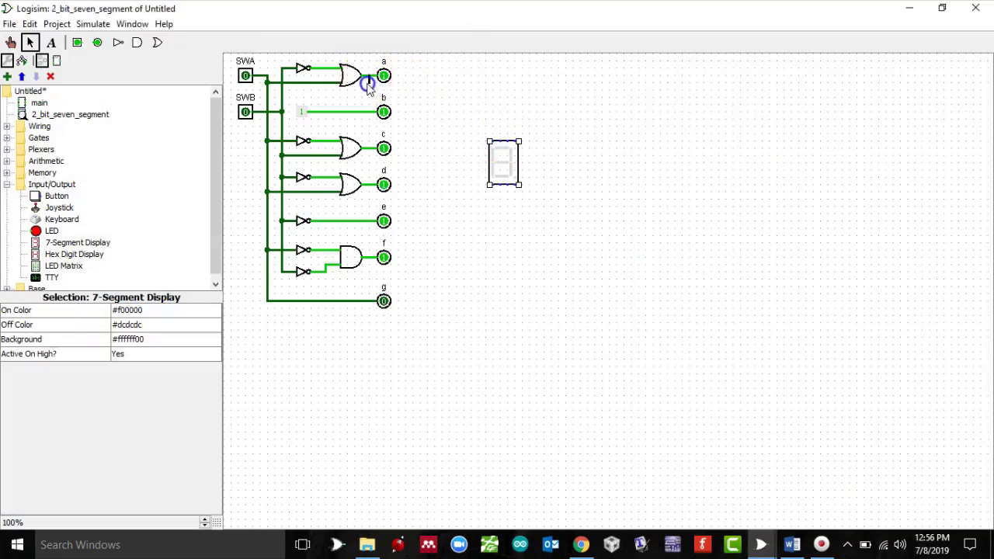
{"action": "left_click_drag", "start_coordinate": [409, 91], "coordinate": [505, 94]}
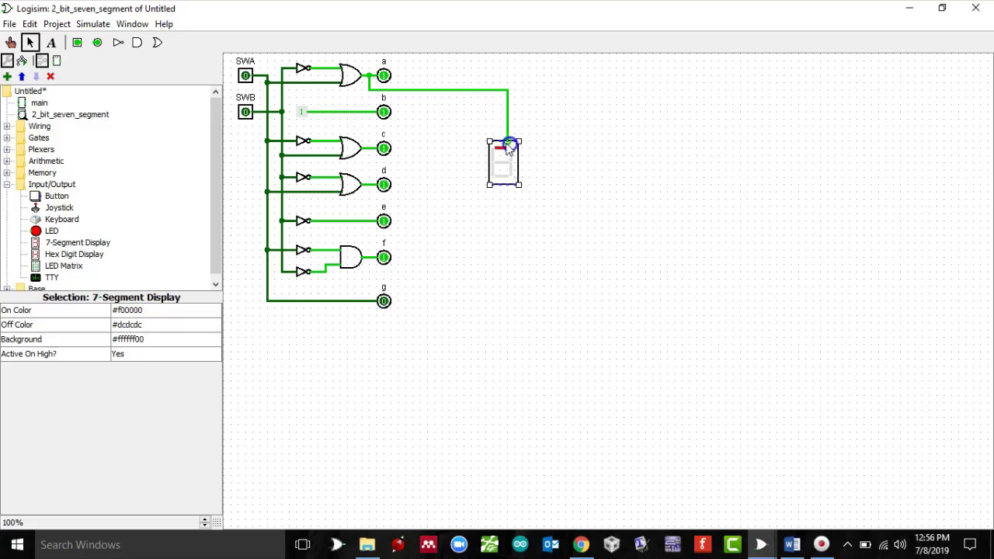
{"action": "left_click", "coordinate": [370, 112]}
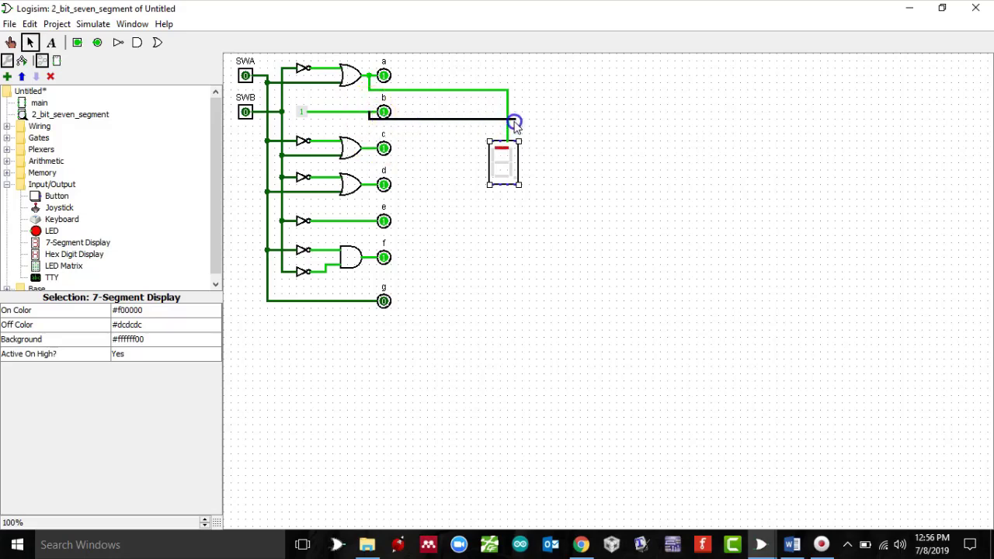
{"action": "left_click_drag", "start_coordinate": [517, 141], "coordinate": [516, 140]}
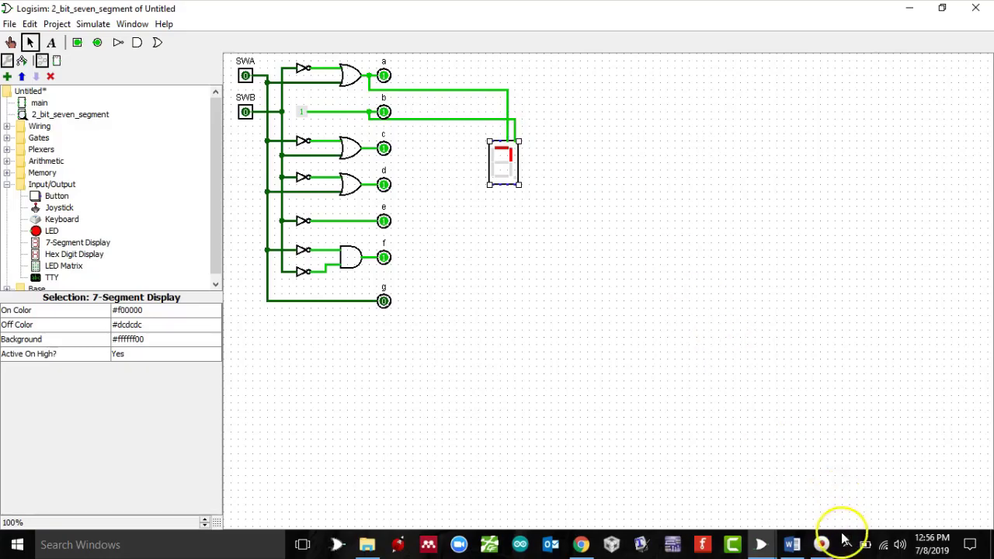
Consult the documented pin layout and wire output c around the display to the third pin on its lower edge.
{"action": "mouse_move", "coordinate": [761, 542]}
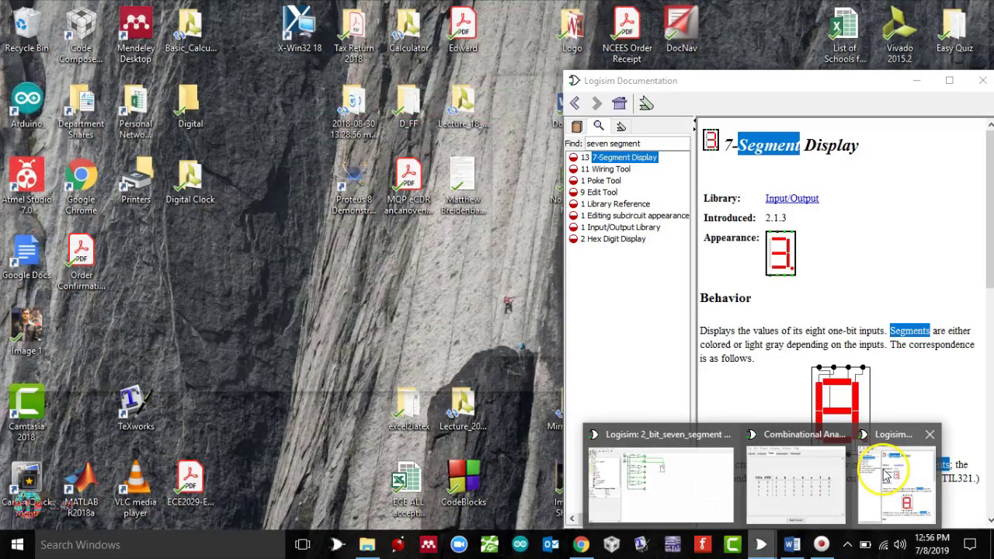
{"action": "left_click", "coordinate": [891, 475]}
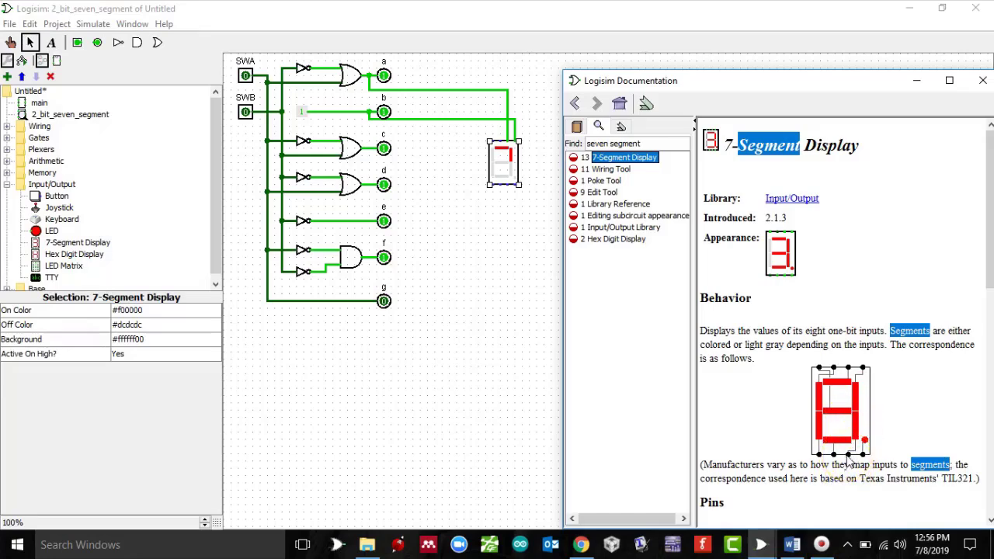
{"action": "left_click", "coordinate": [368, 152]}
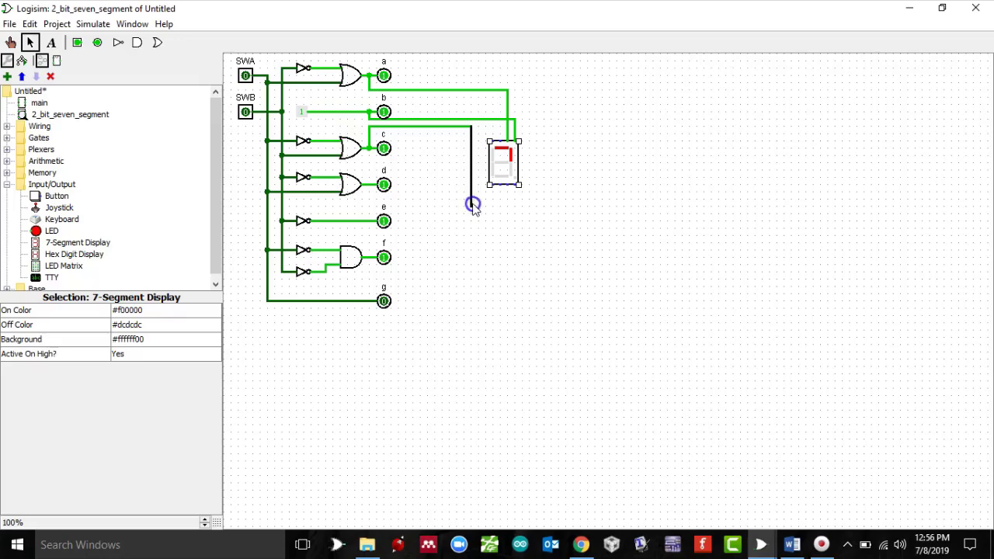
{"action": "left_click_drag", "start_coordinate": [510, 202], "coordinate": [506, 194]}
Recheck the pin mapping in the documentation and wire outputs d and e to the second and first pins on the display's lower edge.
{"action": "left_click", "coordinate": [821, 545]}
{"action": "left_click", "coordinate": [793, 547]}
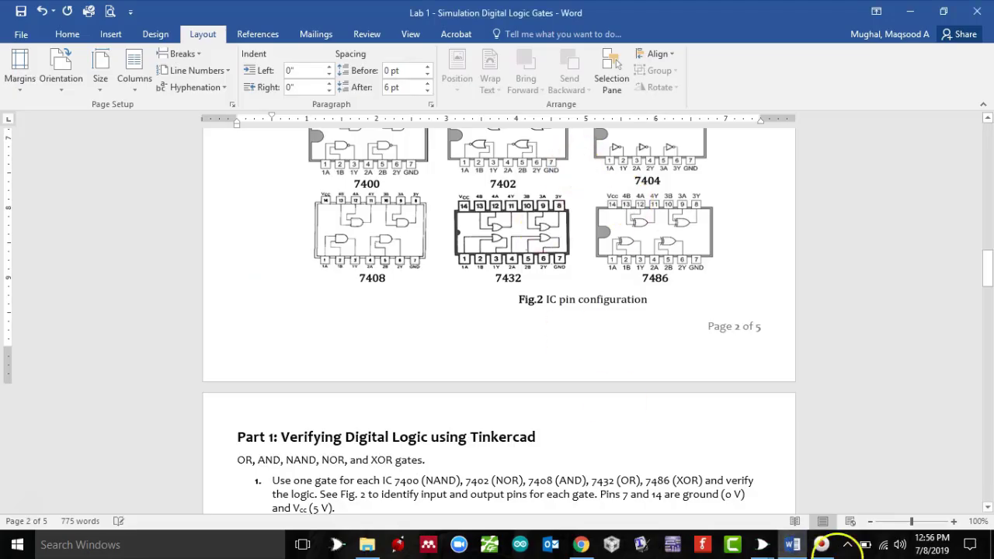
{"action": "mouse_move", "coordinate": [764, 546]}
{"action": "left_click", "coordinate": [894, 497]}
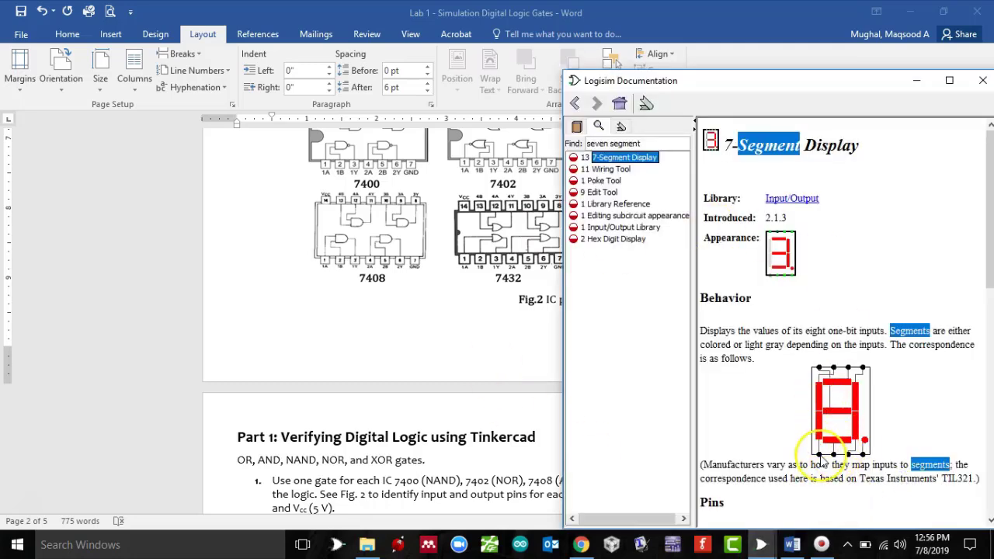
{"action": "mouse_move", "coordinate": [761, 545]}
{"action": "left_click", "coordinate": [699, 489]}
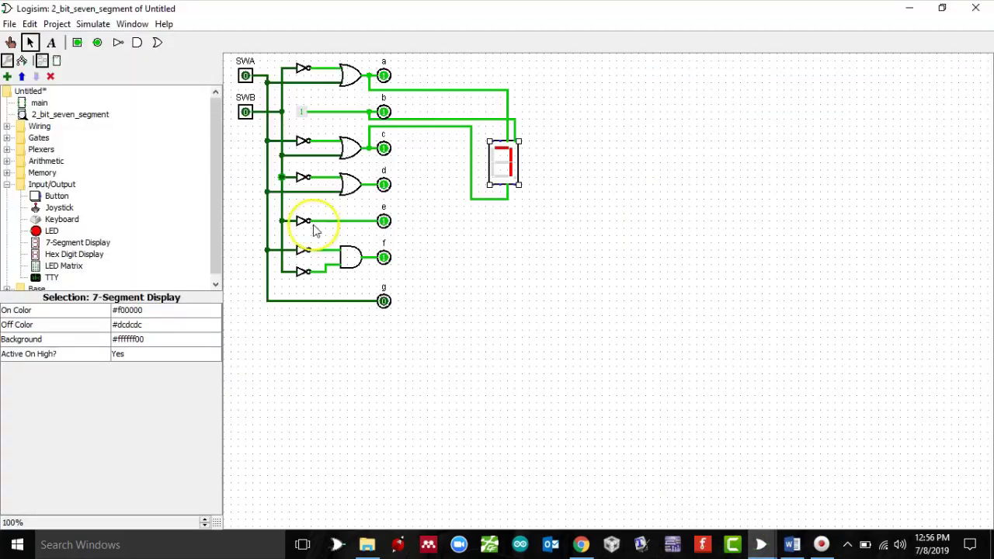
{"action": "left_click_drag", "start_coordinate": [369, 186], "coordinate": [425, 167]}
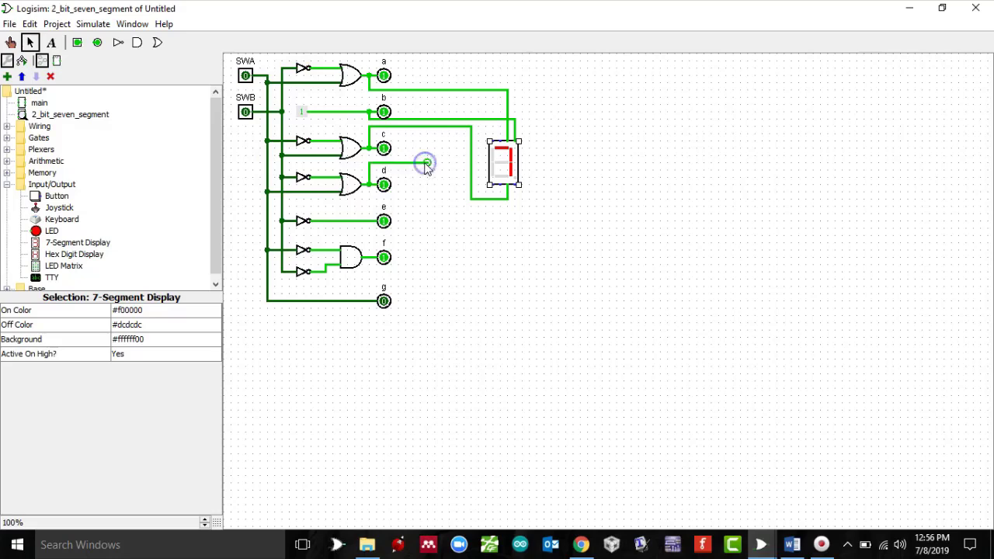
{"action": "left_click_drag", "start_coordinate": [501, 221], "coordinate": [501, 220]}
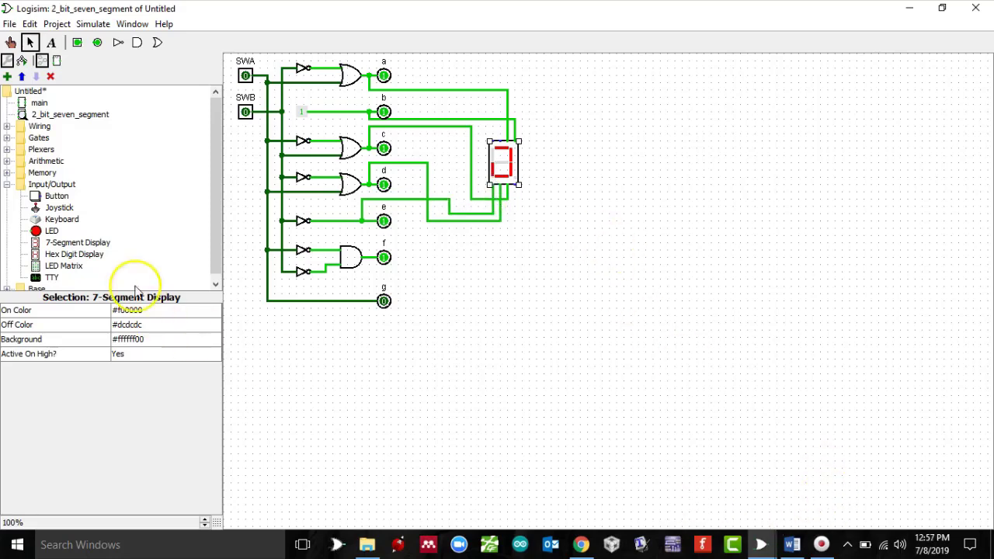
Check the upper pins in the documentation and wire the display's second upper pin around its outer side to output f.
{"action": "mouse_move", "coordinate": [765, 536]}
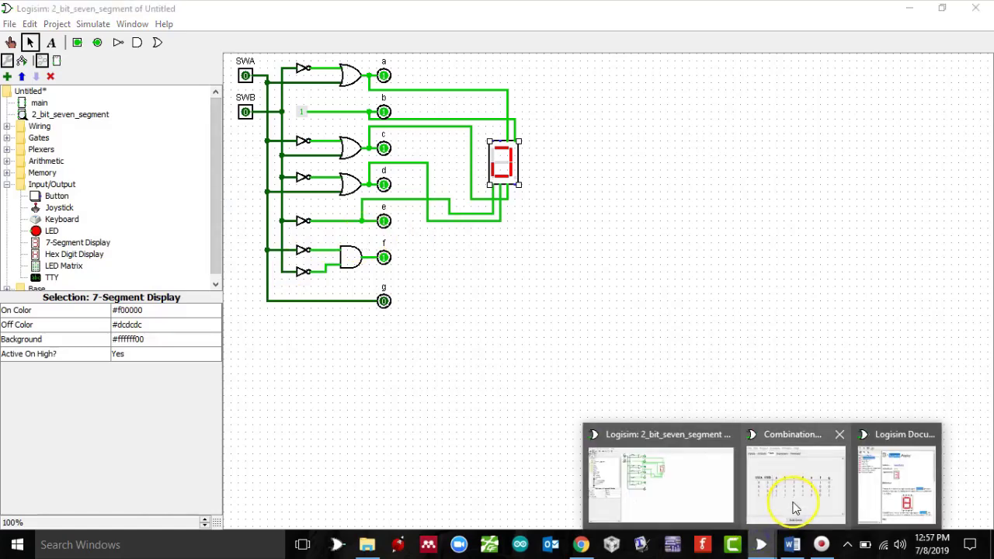
{"action": "left_click", "coordinate": [901, 477]}
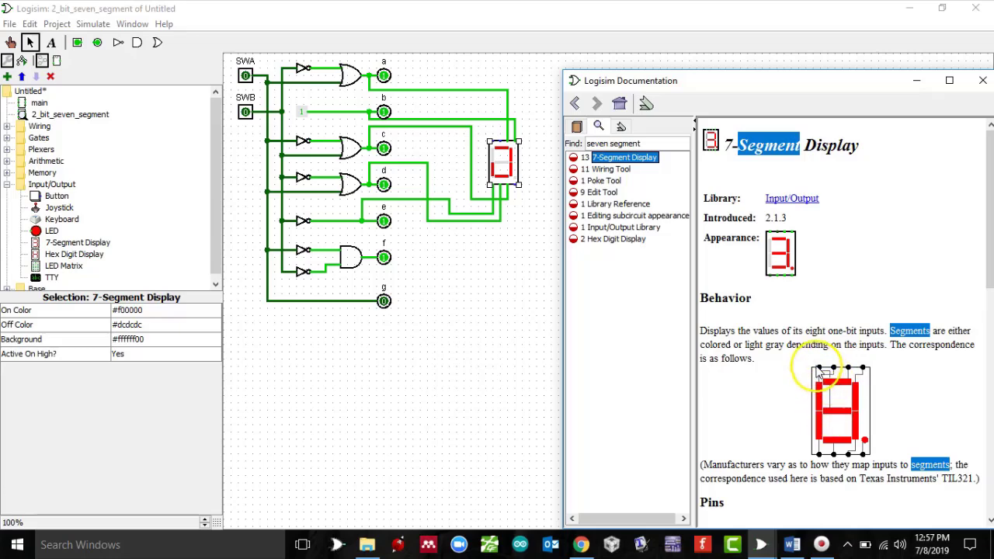
{"action": "left_click", "coordinate": [499, 142]}
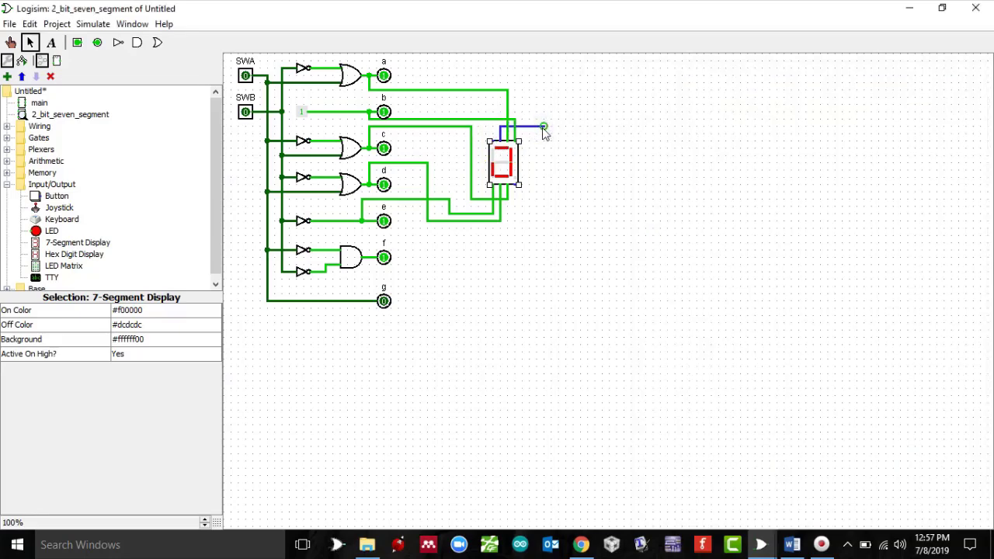
{"action": "left_click_drag", "start_coordinate": [544, 127], "coordinate": [544, 225]}
{"action": "left_click_drag", "start_coordinate": [523, 304], "coordinate": [514, 284]}
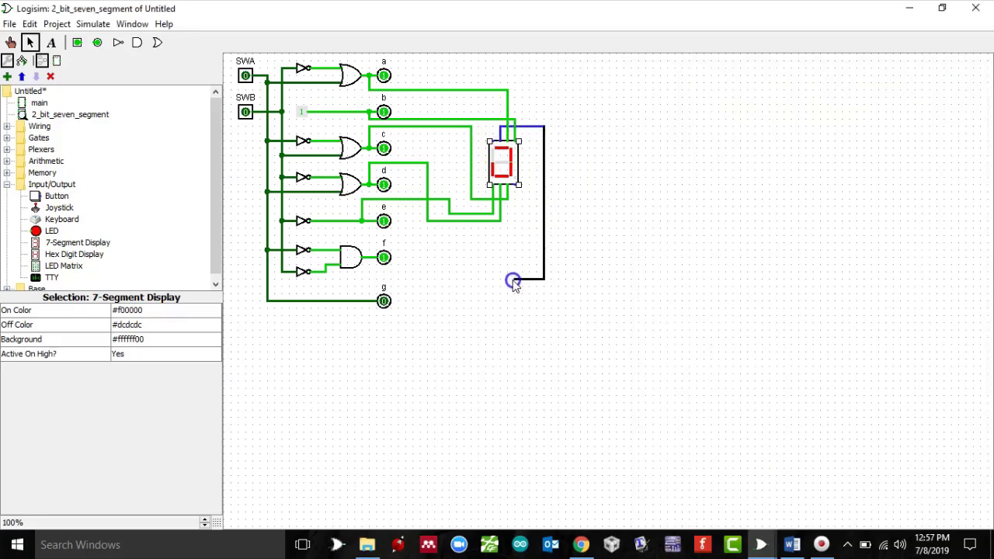
{"action": "left_click_drag", "start_coordinate": [373, 271], "coordinate": [374, 271]}
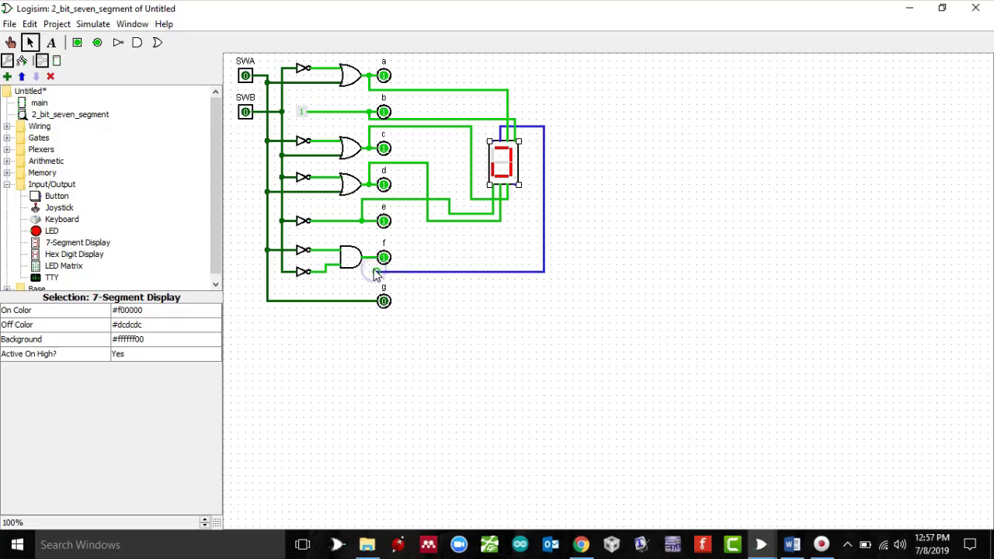
Wire the display's first upper pin around the outside of the existing wires to the output g line.
{"action": "left_click", "coordinate": [493, 148]}
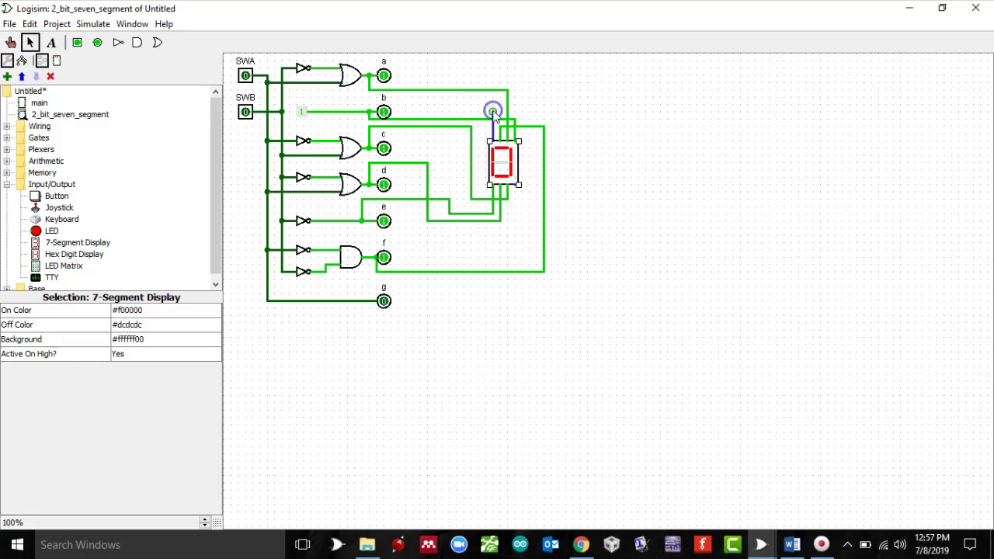
{"action": "left_click_drag", "start_coordinate": [492, 112], "coordinate": [595, 275]}
{"action": "left_click_drag", "start_coordinate": [595, 321], "coordinate": [354, 301]}
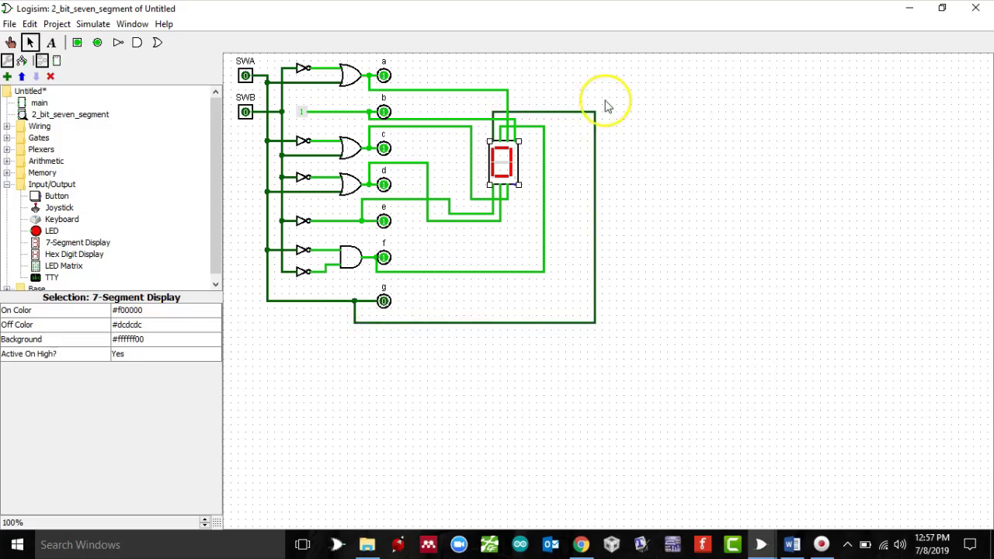
Test the display by toggling the inputs with the Poke tool through SWA/SWB combinations 1/1, 1/0, 0/0 and 0/1.
{"action": "left_click", "coordinate": [10, 42]}
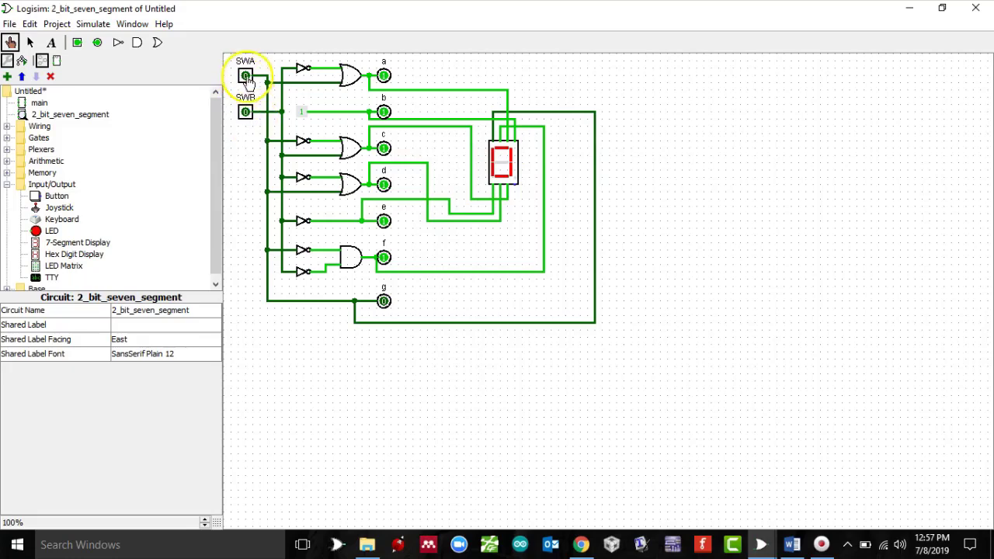
{"action": "left_click", "coordinate": [245, 77]}
{"action": "left_click", "coordinate": [245, 112]}
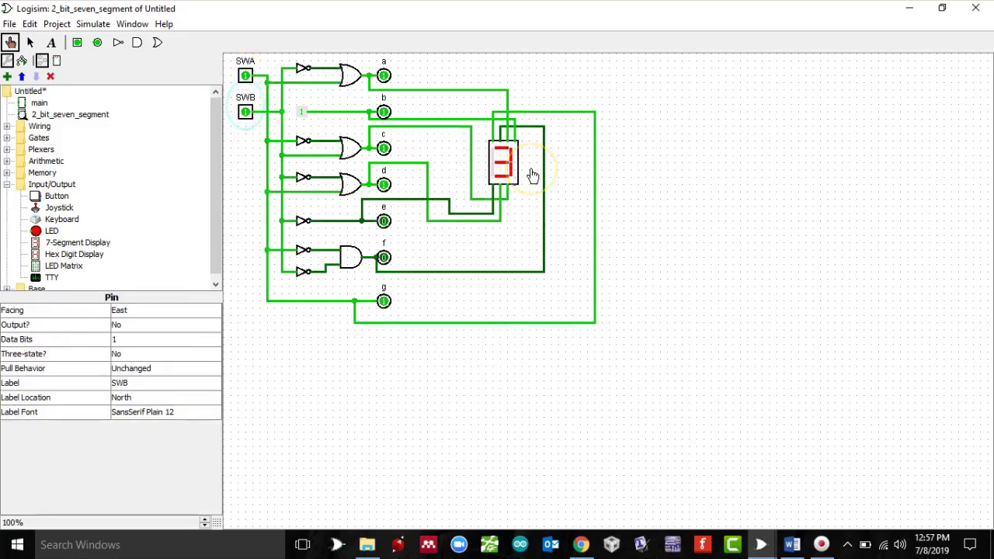
{"action": "left_click", "coordinate": [245, 113]}
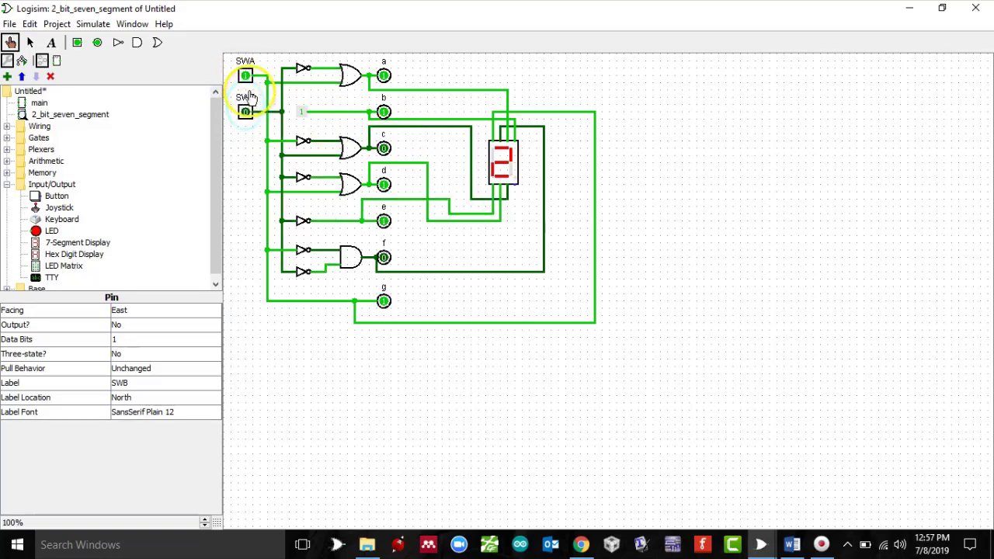
{"action": "left_click", "coordinate": [245, 75]}
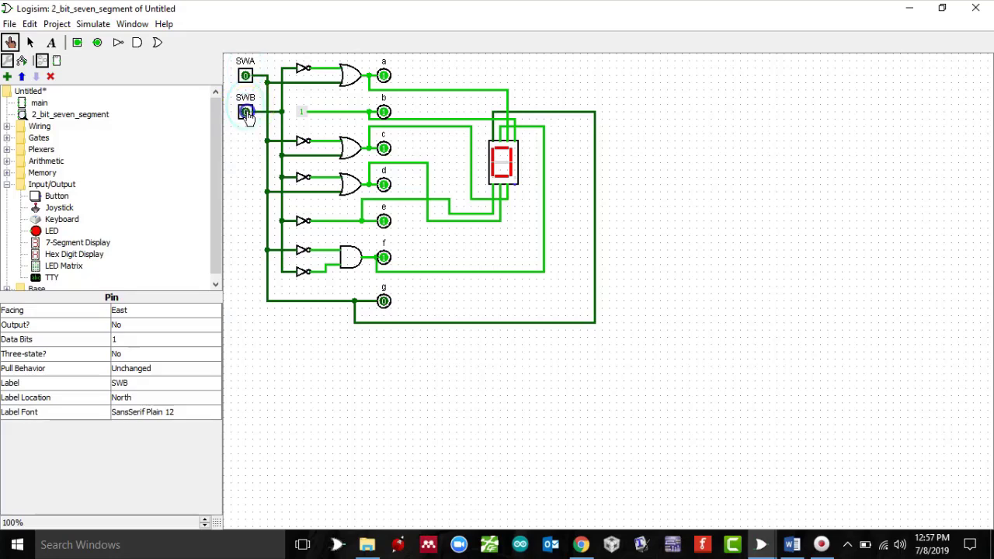
{"action": "left_click", "coordinate": [245, 113]}
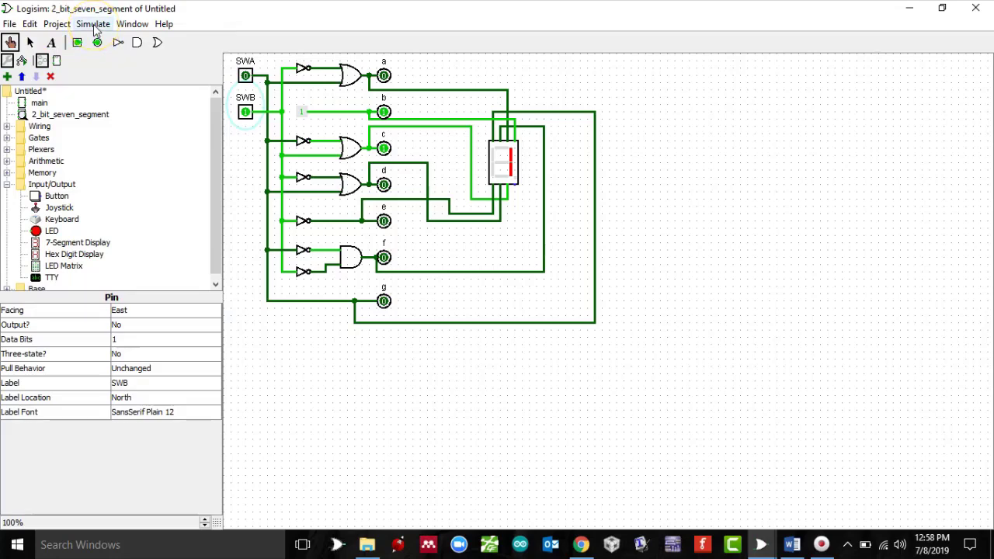
Analyze the 2_bit_seven_segment circuit and view the Boolean expression for output a.
{"action": "left_click", "coordinate": [80, 117]}
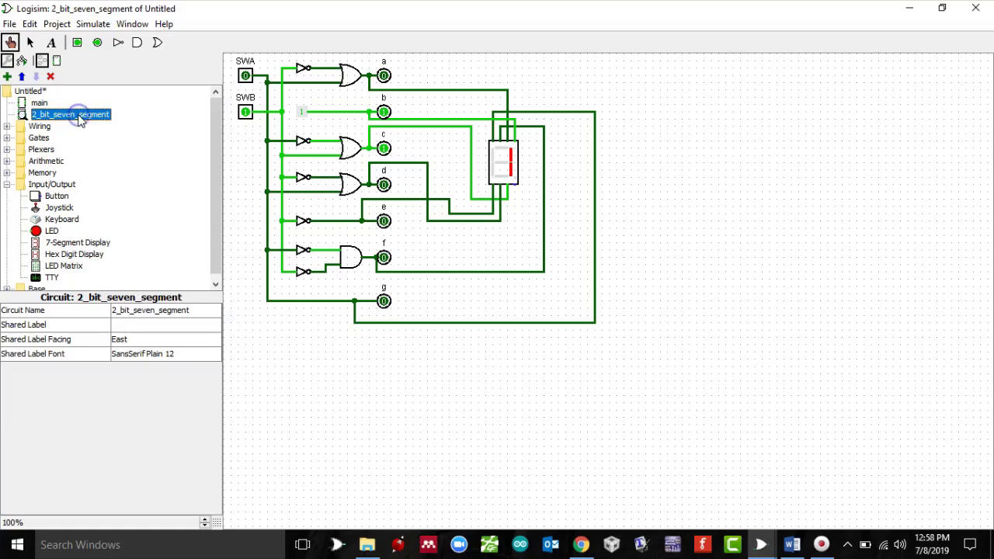
{"action": "right_click", "coordinate": [69, 115]}
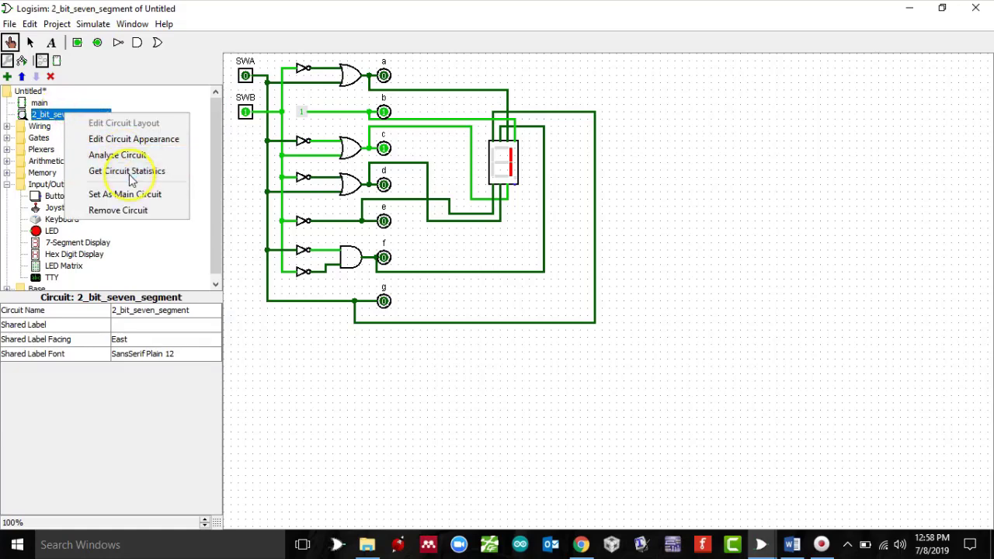
{"action": "left_click", "coordinate": [135, 156]}
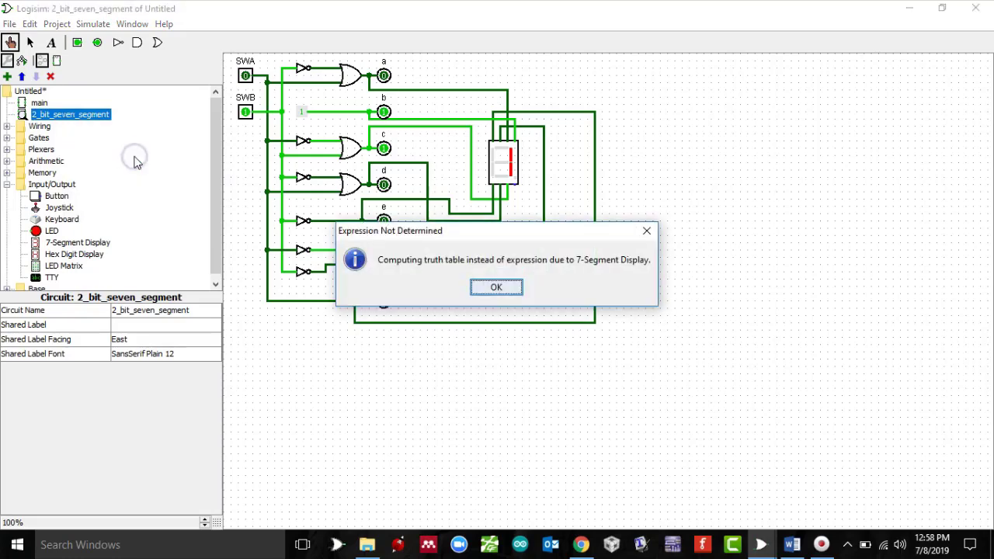
{"action": "left_click", "coordinate": [499, 285]}
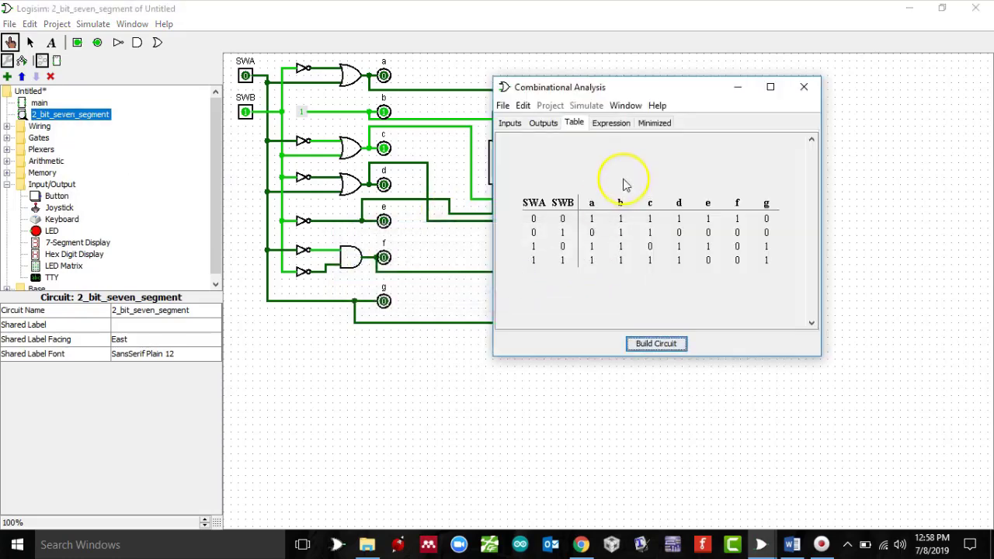
{"action": "left_click", "coordinate": [620, 124]}
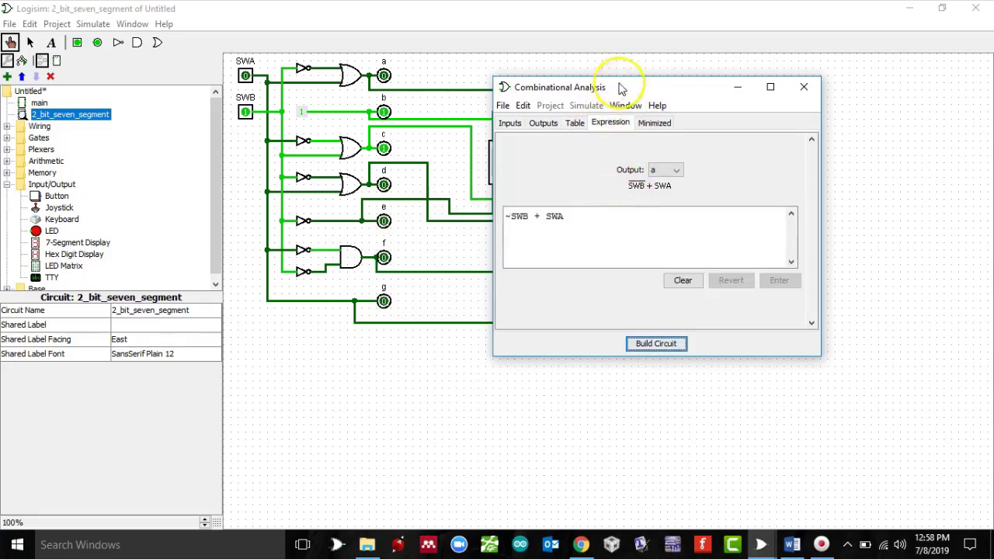
Compare the Boolean expression for output a with its gates in the circuit, keeping the analysis window clear of the gates.
{"action": "left_click_drag", "start_coordinate": [632, 93], "coordinate": [750, 99]}
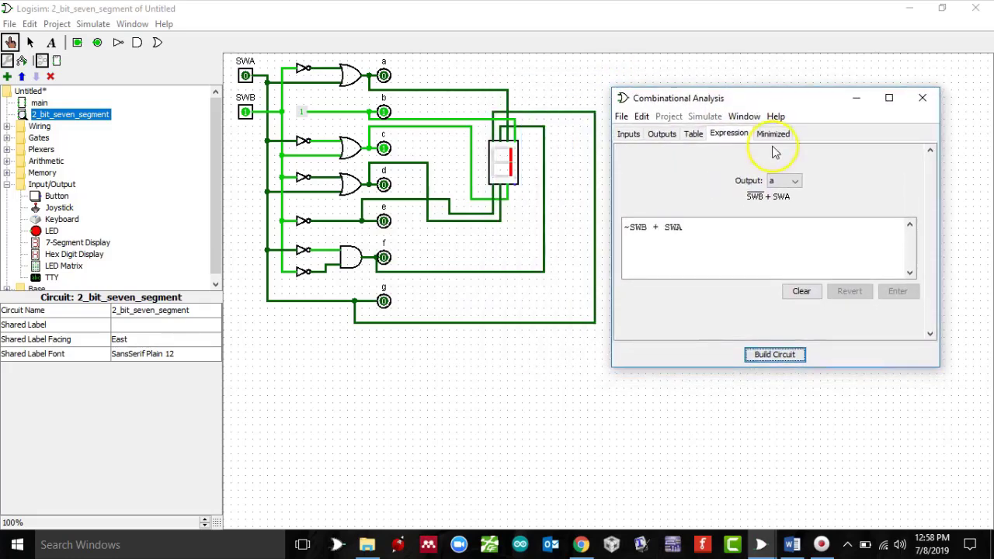
{"action": "left_click", "coordinate": [793, 181]}
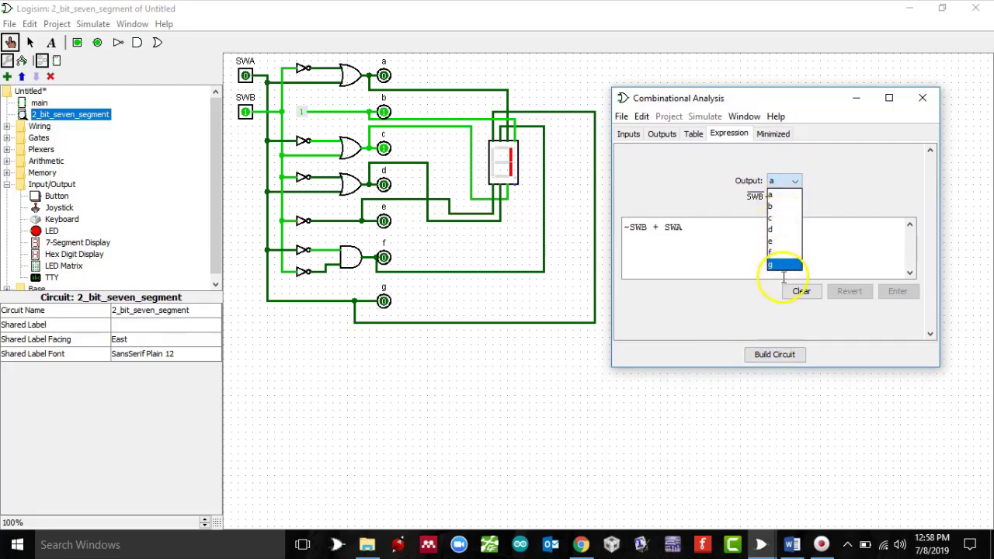
{"action": "left_click", "coordinate": [780, 98]}
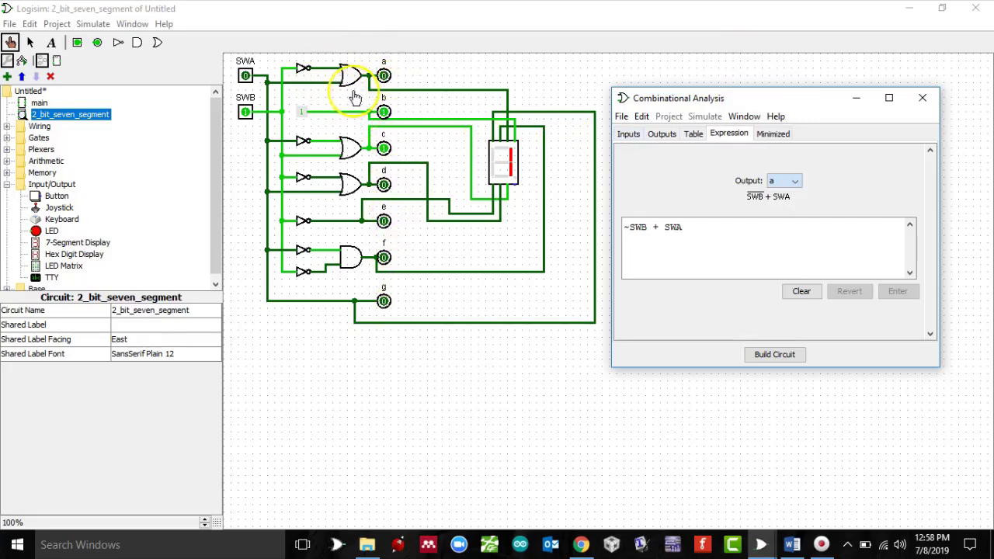
{"action": "left_click_drag", "start_coordinate": [681, 228], "coordinate": [626, 226]}
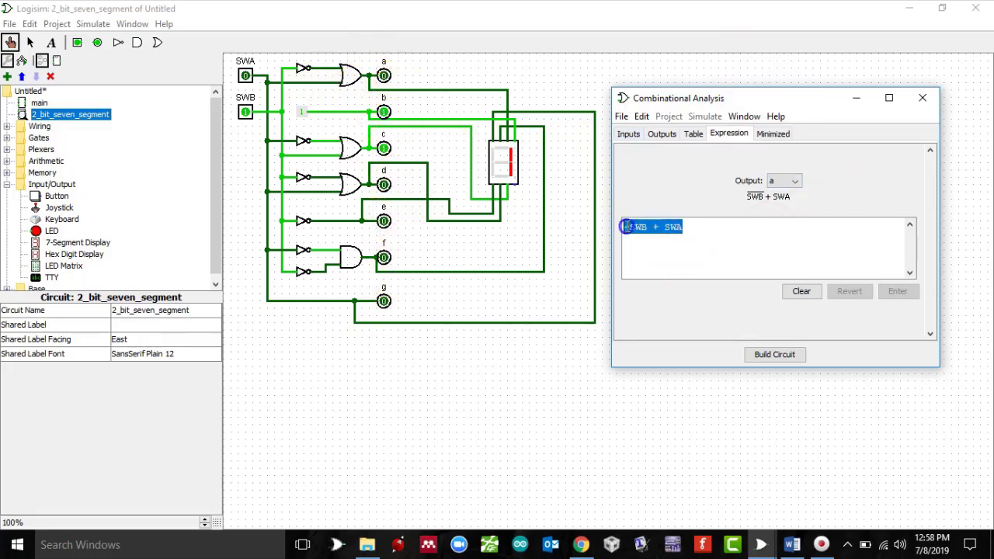
{"action": "left_click", "coordinate": [700, 230]}
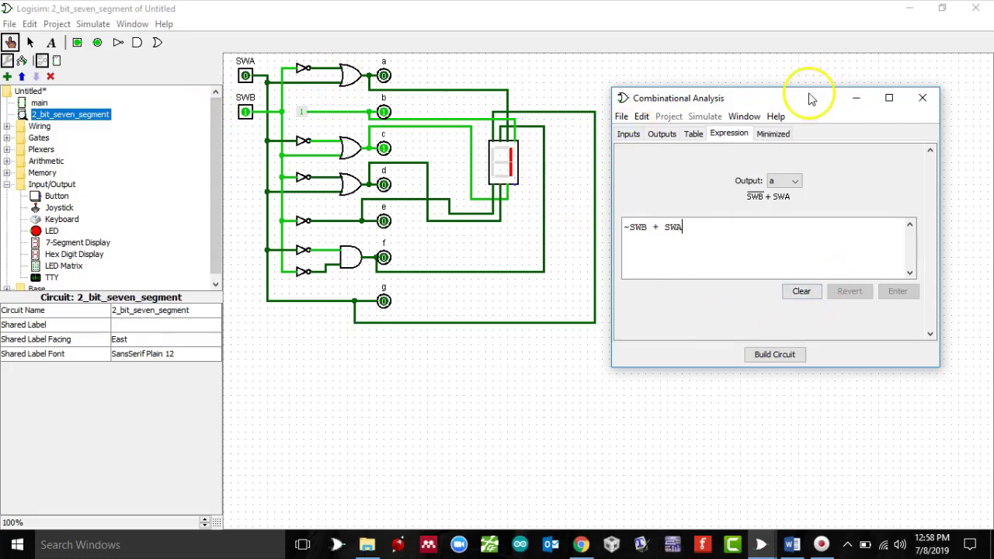
{"action": "left_click_drag", "start_coordinate": [806, 101], "coordinate": [756, 101]}
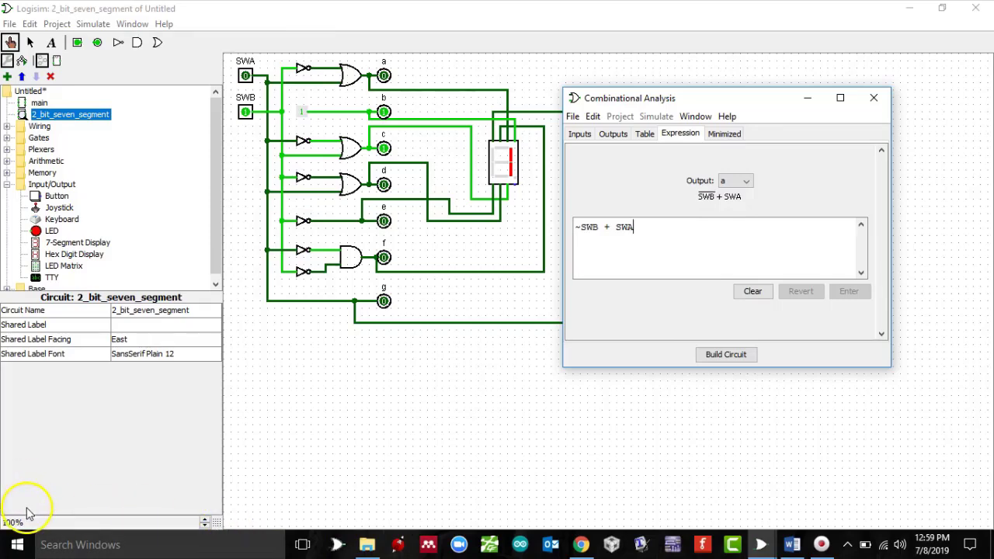
Switch to the decoder circuit in Logisim, and check the IC pin configurations in the Lab 1 document in Word.
{"action": "mouse_move", "coordinate": [761, 544]}
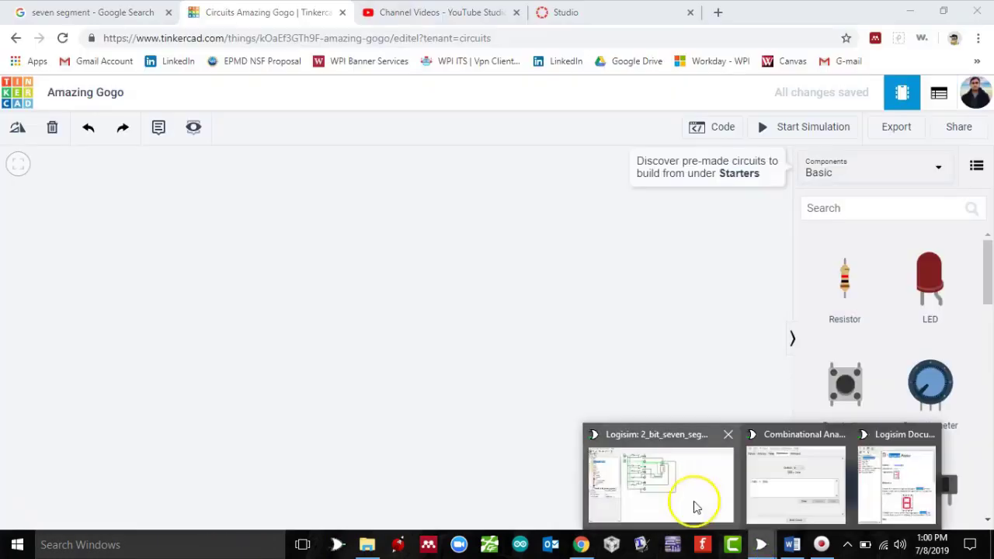
{"action": "left_click", "coordinate": [693, 506]}
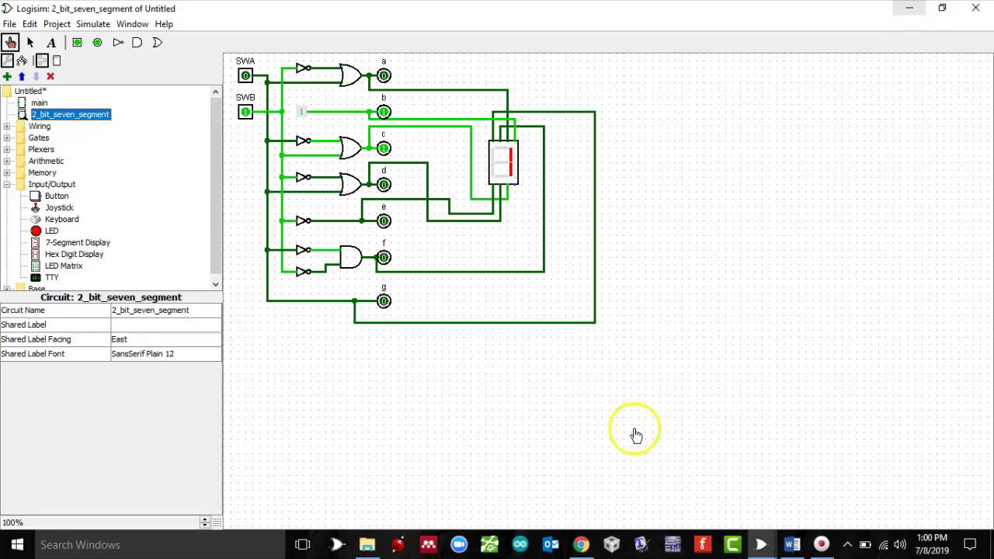
{"action": "left_click", "coordinate": [791, 543]}
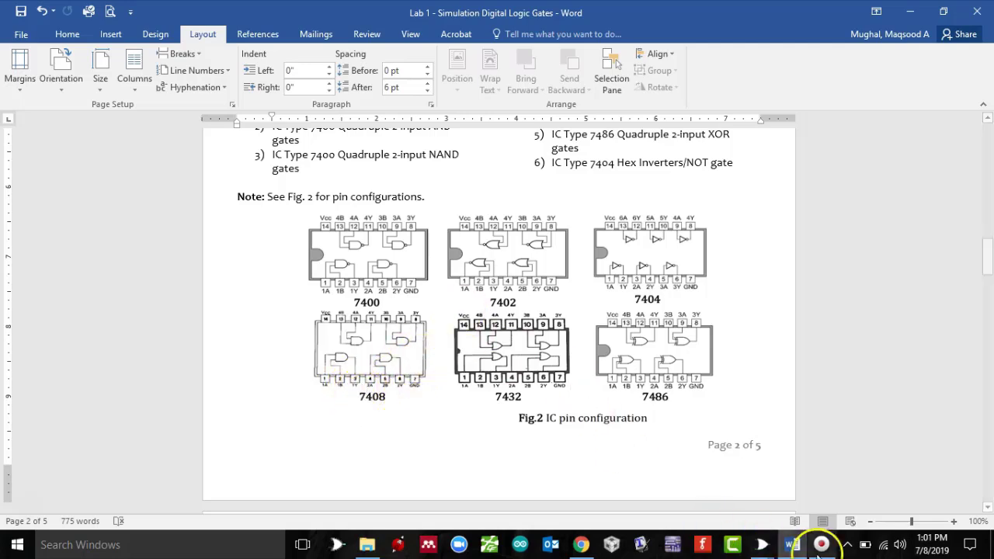
Switch to the Tinkercad circuit in Chrome, search the components for "bread" and place a full-size Breadboard in the workspace.
{"action": "left_click", "coordinate": [580, 544]}
{"action": "left_click", "coordinate": [851, 208]}
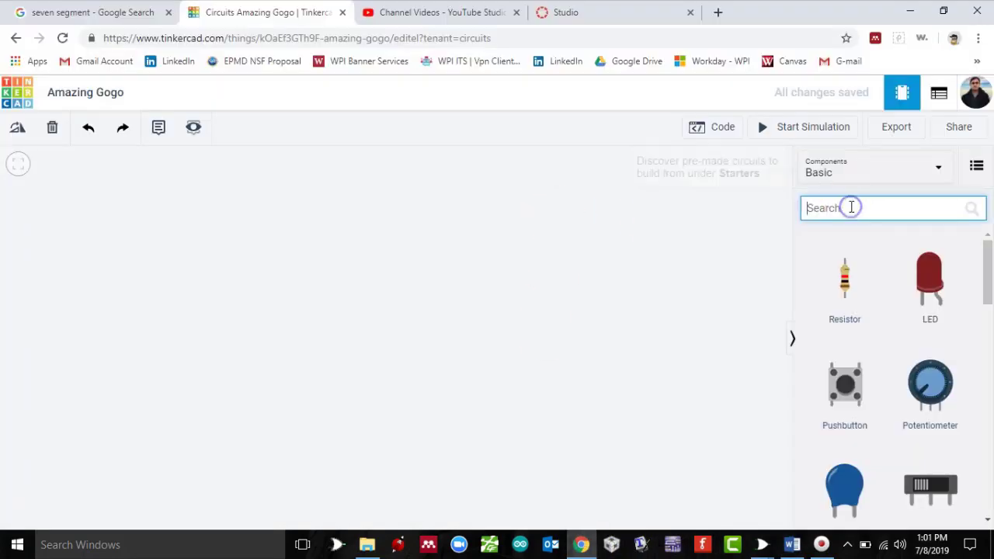
{"action": "type", "text": "bread"}
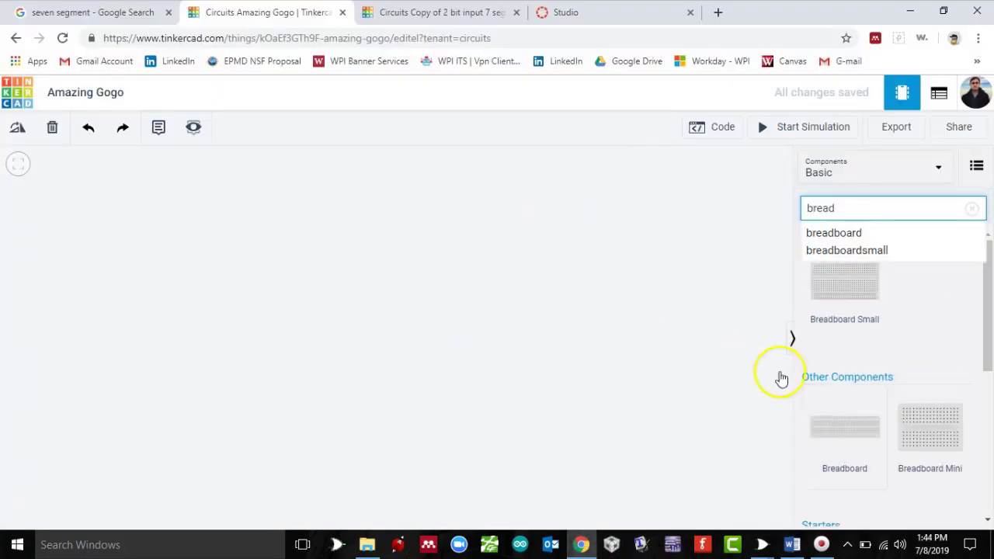
{"action": "left_click_drag", "start_coordinate": [850, 426], "coordinate": [392, 344]}
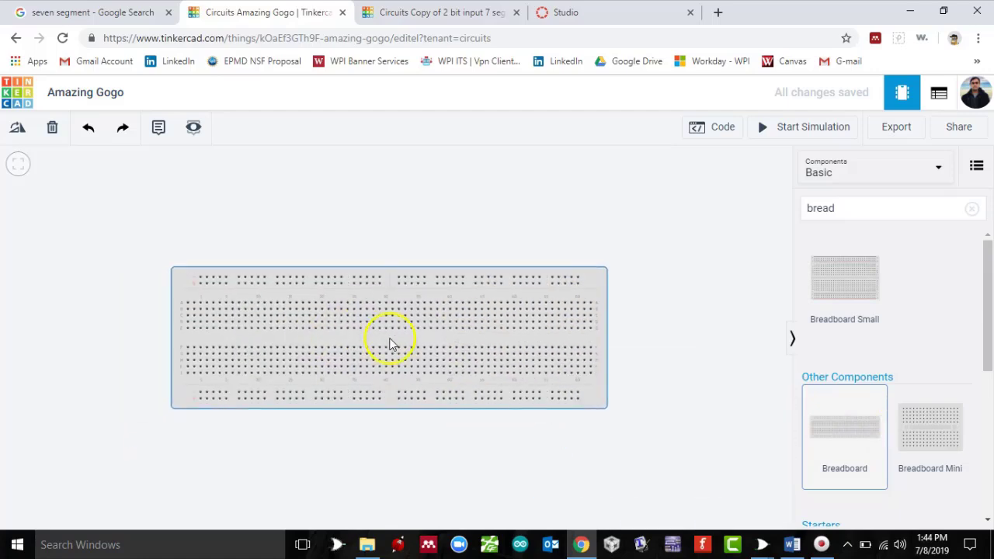
Search the components for "slide" and place a Slideswitch on the breadboard's upper half at columns 7 to 9.
{"action": "left_click", "coordinate": [901, 211]}
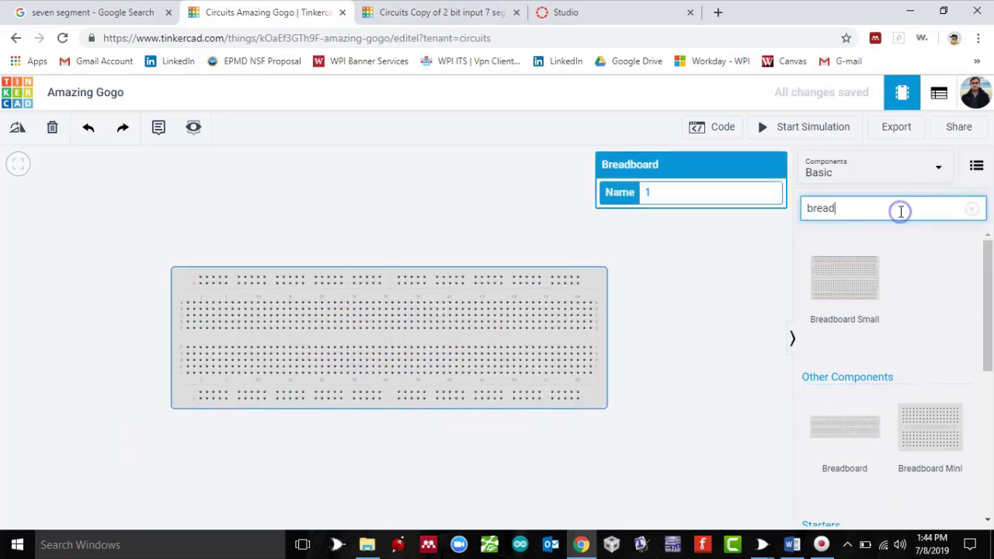
{"action": "key", "text": "BackSpace"}
{"action": "key", "text": "BackSpace"}
{"action": "key", "text": "BackSpace"}
{"action": "key", "text": "BackSpace"}
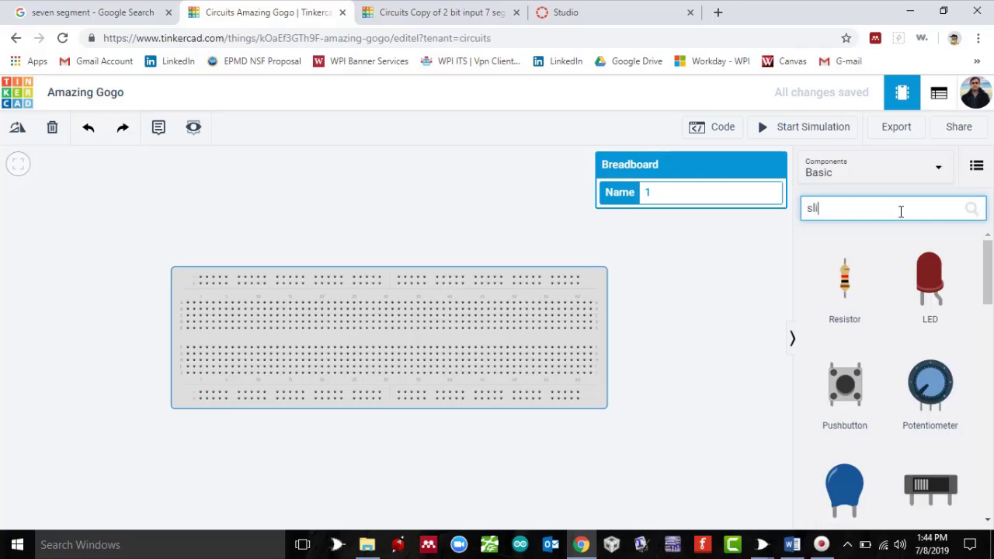
{"action": "type", "text": "de"}
{"action": "left_click_drag", "start_coordinate": [872, 268], "coordinate": [182, 326]}
{"action": "left_click_drag", "start_coordinate": [244, 312], "coordinate": [247, 312]}
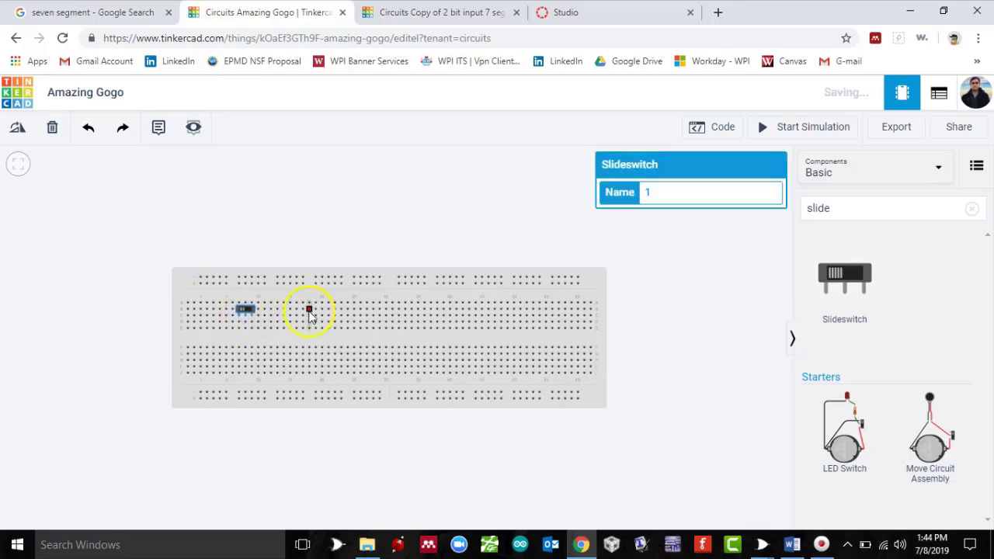
Attach an annotation to the slideswitch and label it "SW A".
{"action": "scroll", "coordinate": [309, 312], "scroll_direction": "up", "scroll_amount": 2}
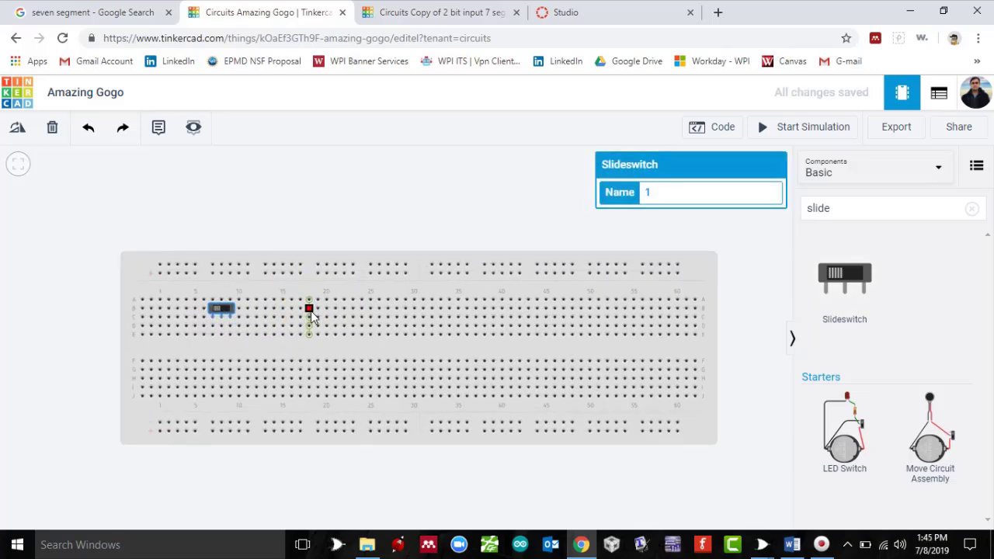
{"action": "scroll", "coordinate": [311, 317], "scroll_direction": "up", "scroll_amount": 1}
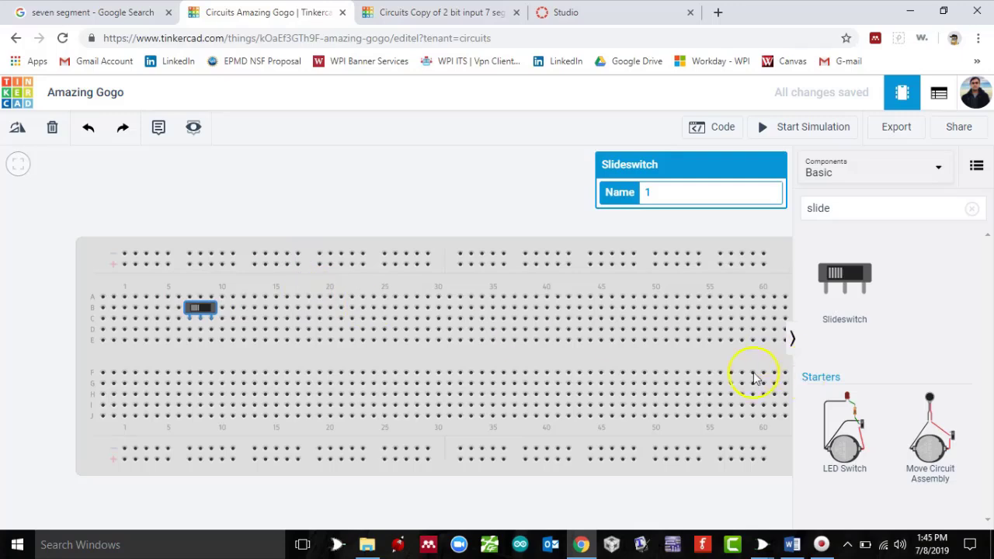
{"action": "left_click", "coordinate": [159, 126]}
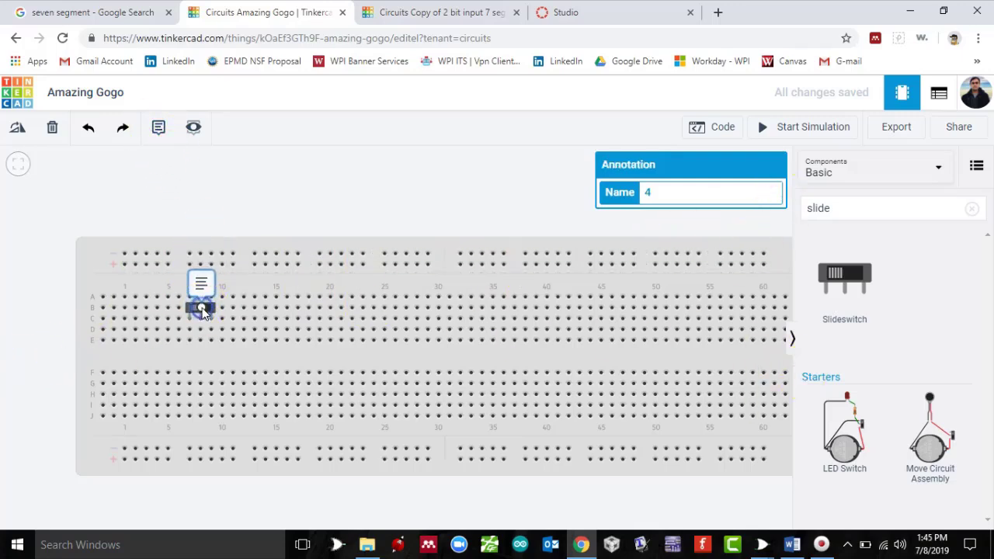
{"action": "left_click", "coordinate": [201, 309]}
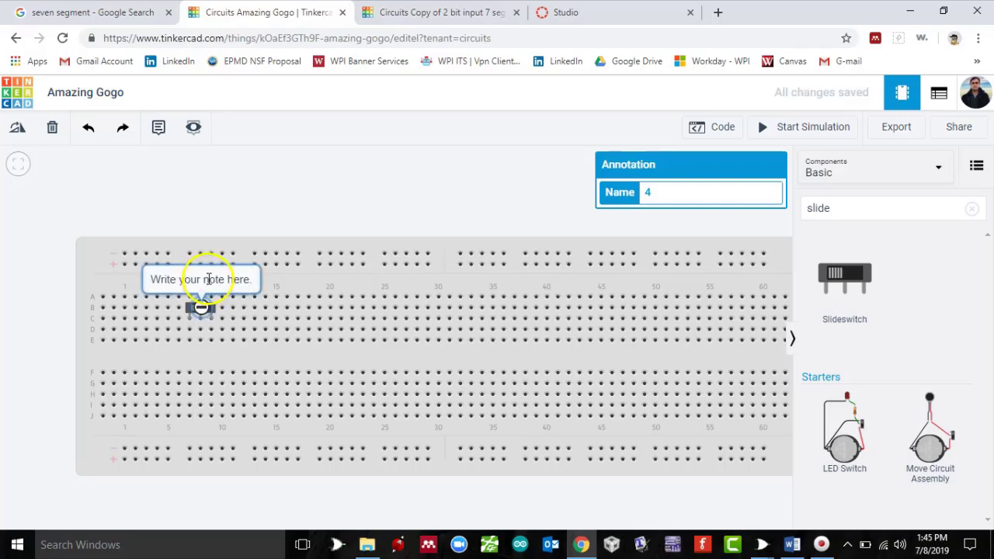
{"action": "left_click", "coordinate": [208, 279]}
{"action": "type", "text": "SW"}
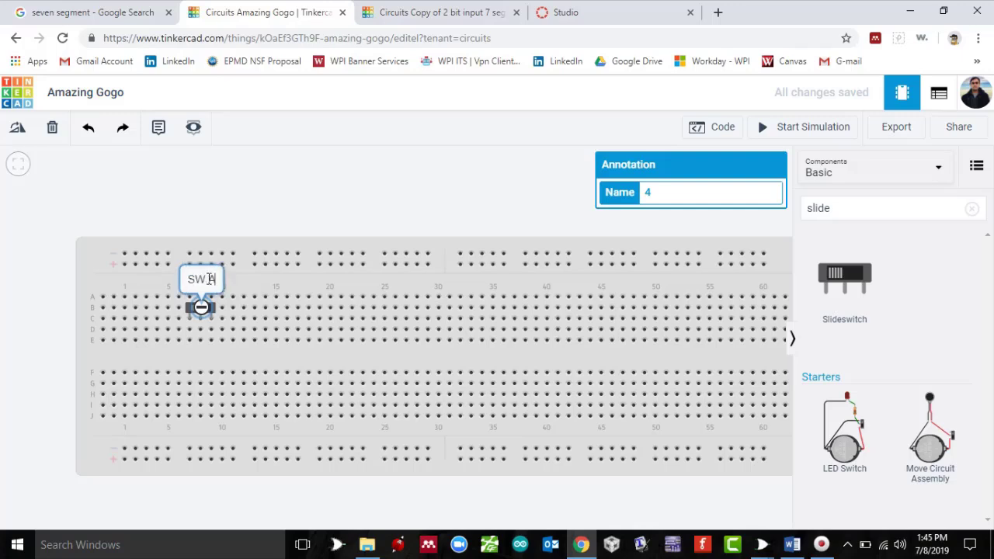
{"action": "type", "text": " A"}
Place a second Slideswitch at breadboard columns 13 to 15 and label it with an "SW B" annotation.
{"action": "left_click", "coordinate": [270, 313]}
{"action": "mouse_move", "coordinate": [269, 308]}
{"action": "left_mouse_down"}
{"action": "mouse_move", "coordinate": [268, 321]}
{"action": "mouse_move", "coordinate": [266, 312]}
{"action": "left_mouse_up"}
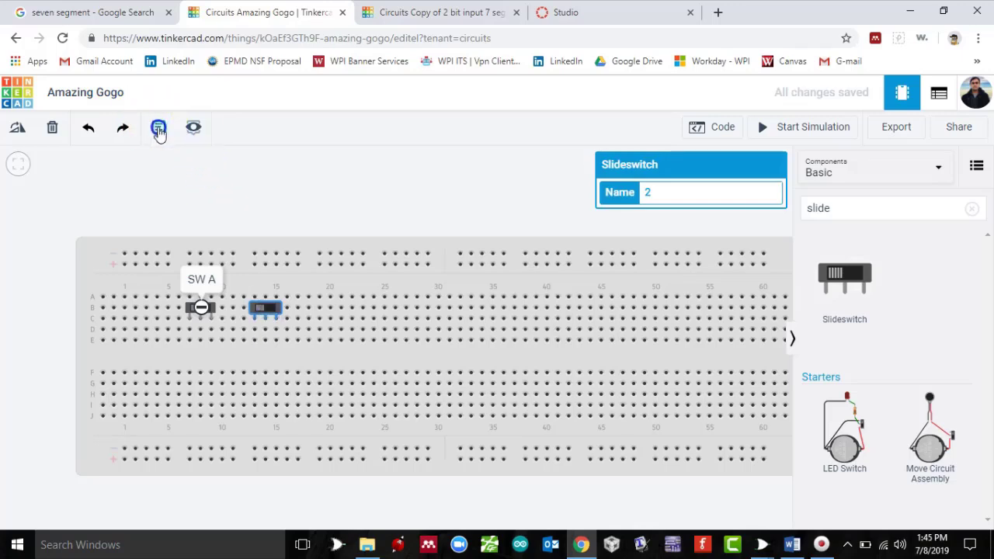
{"action": "left_click", "coordinate": [158, 131]}
{"action": "left_click", "coordinate": [262, 305]}
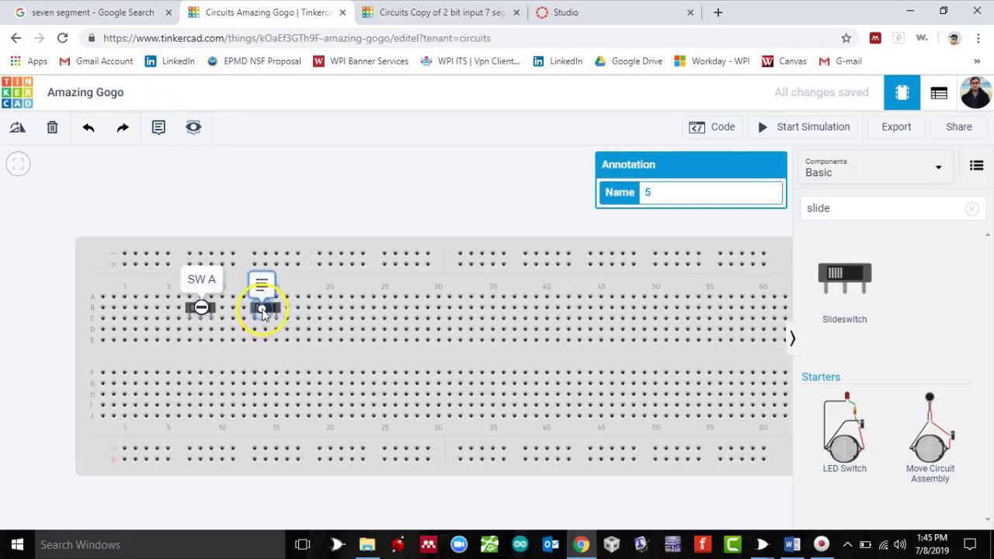
{"action": "type", "text": "SW B"}
{"action": "key", "text": "Return"}
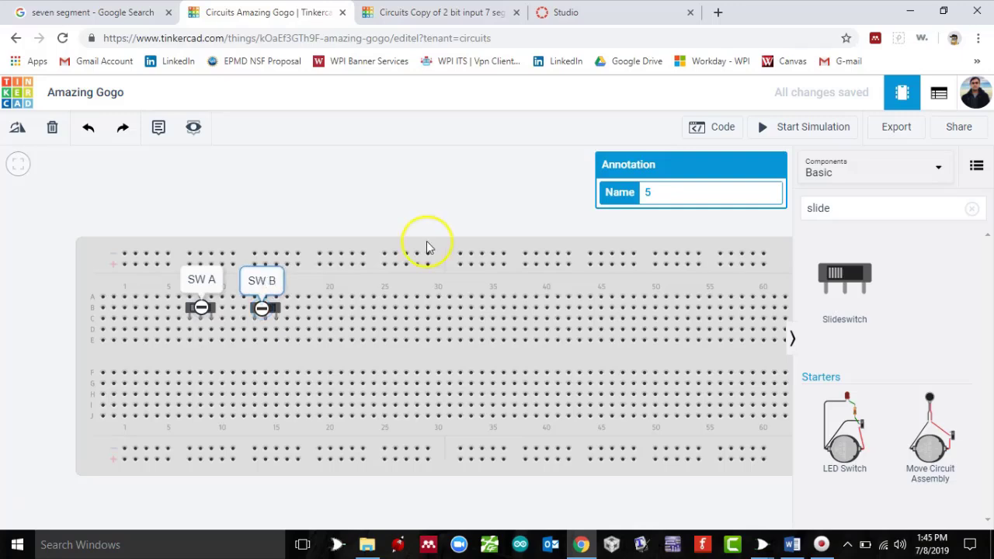
{"action": "left_click", "coordinate": [426, 246]}
{"action": "left_click", "coordinate": [712, 126]}
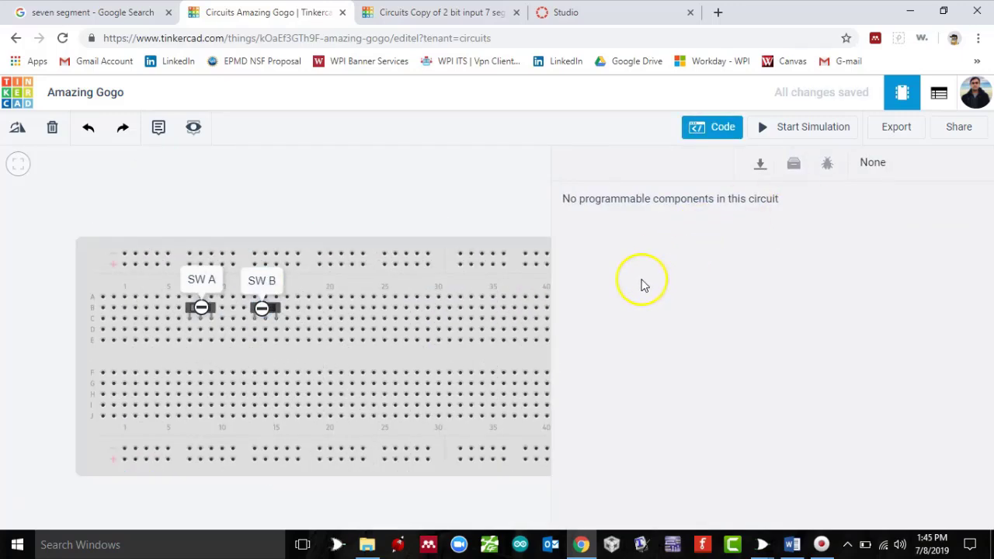
{"action": "left_click", "coordinate": [408, 207]}
Search the components for "battery" and place a Coin Cell 3V Battery beside the breadboard's column 1 end.
{"action": "left_click", "coordinate": [859, 200]}
{"action": "key", "text": "BackSpace"}
{"action": "key", "text": "BackSpace"}
{"action": "key", "text": "BackSpace"}
{"action": "key", "text": "BackSpace"}
{"action": "key", "text": "BackSpace"}
{"action": "type", "text": "battery"}
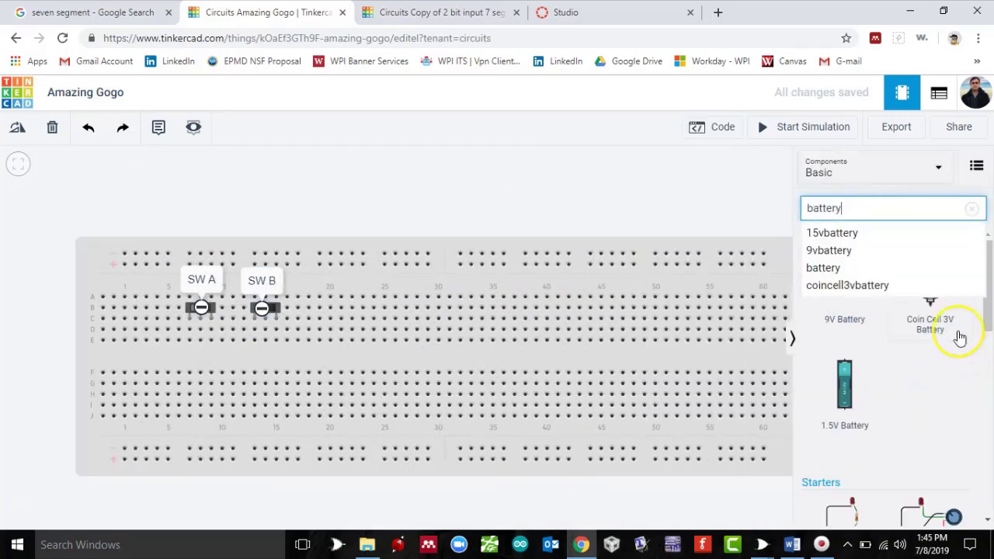
{"action": "left_click_drag", "start_coordinate": [959, 337], "coordinate": [54, 354]}
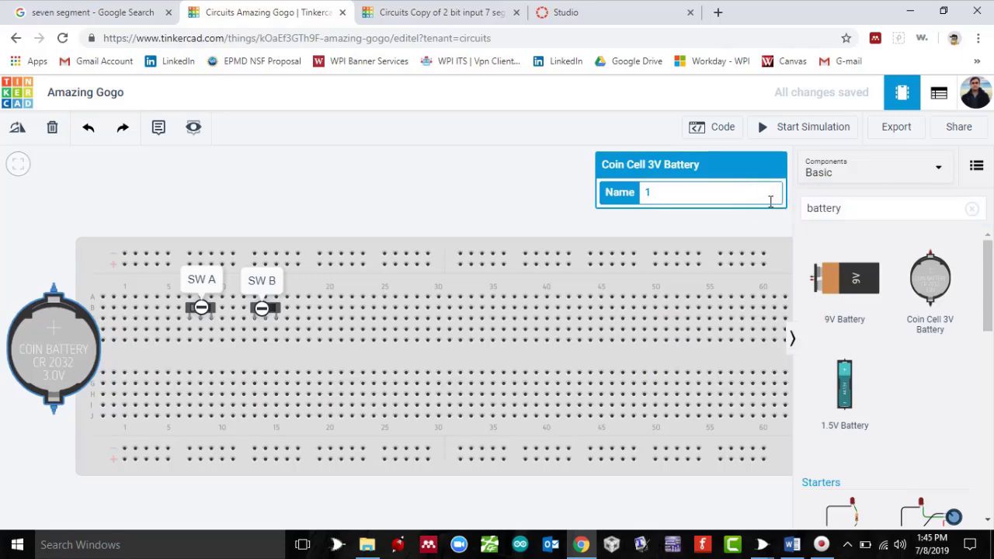
Check the IC numbers in the lab document and place a 7408 Quad AND gate across the center channel at columns 53 to 59.
{"action": "left_click", "coordinate": [792, 544]}
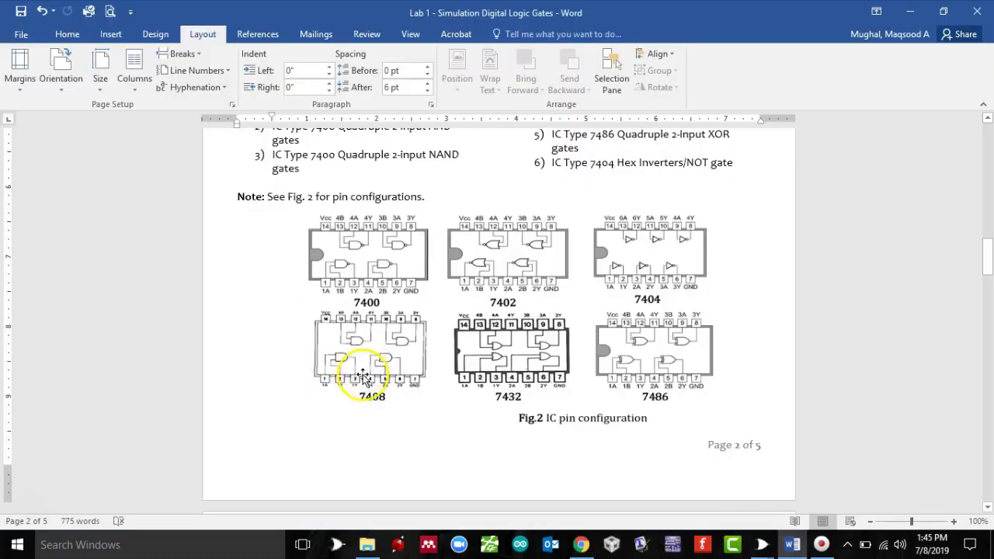
{"action": "left_click", "coordinate": [910, 12]}
{"action": "left_click_drag", "start_coordinate": [842, 208], "coordinate": [799, 207]}
{"action": "type", "text": "7408"}
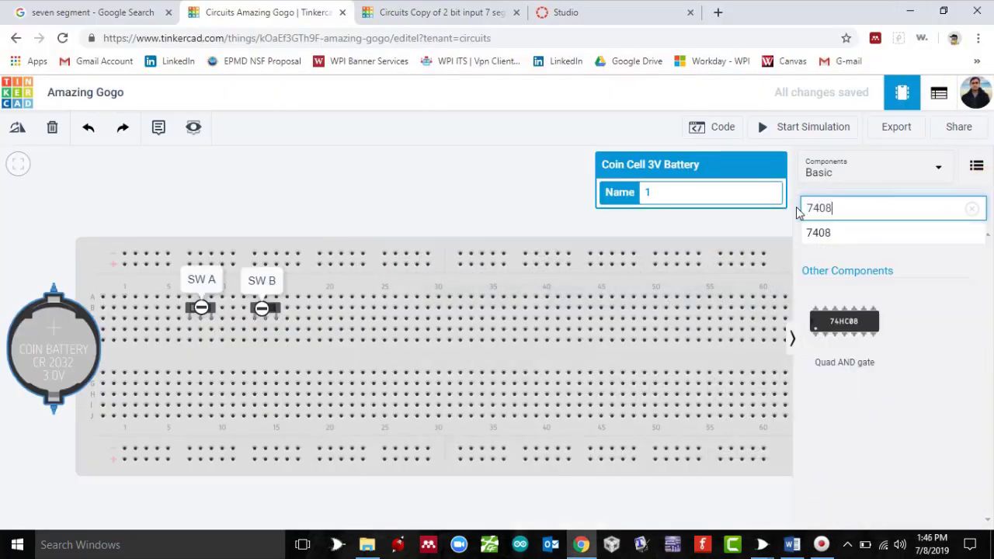
{"action": "left_click_drag", "start_coordinate": [844, 321], "coordinate": [714, 360]}
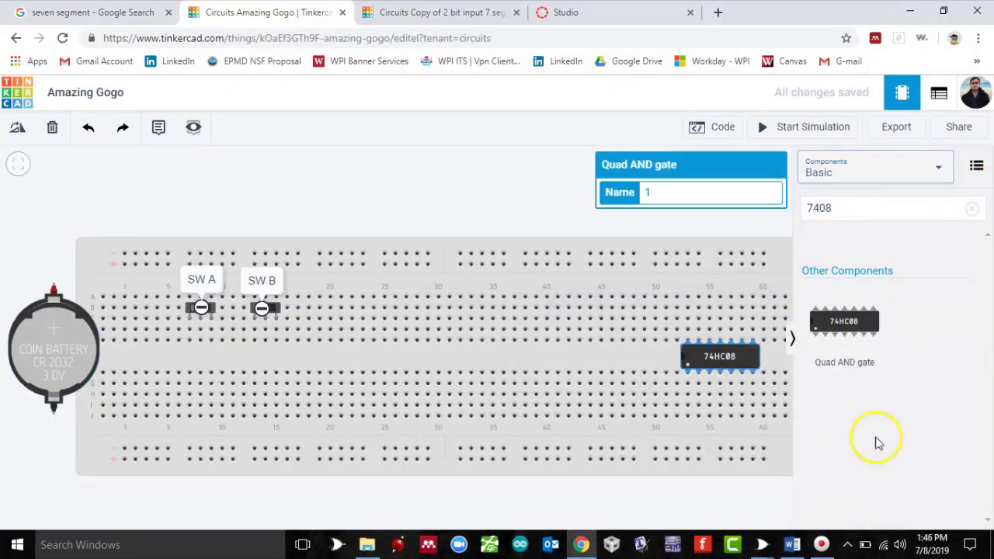
Check the inverter's IC number in the lab document and place a 7404 Hex Inverter across the center channel at columns 32 to 38.
{"action": "left_click", "coordinate": [791, 544]}
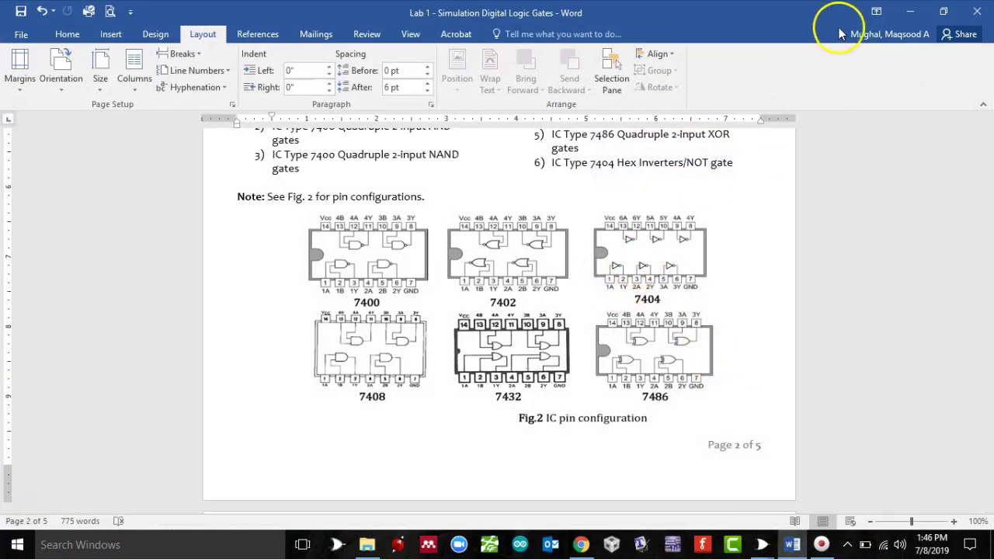
{"action": "left_click", "coordinate": [910, 11]}
{"action": "left_click", "coordinate": [940, 207]}
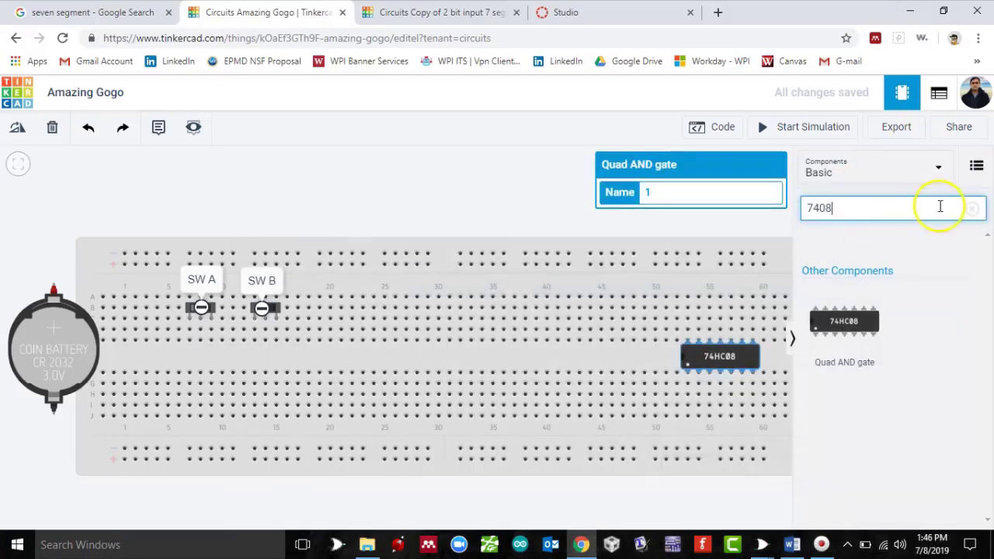
{"action": "key", "text": "BackSpace"}
{"action": "key", "text": "BackSpace"}
{"action": "key", "text": "BackSpace"}
{"action": "key", "text": "BackSpace"}
{"action": "type", "text": "7404"}
{"action": "left_click_drag", "start_coordinate": [850, 293], "coordinate": [493, 358]}
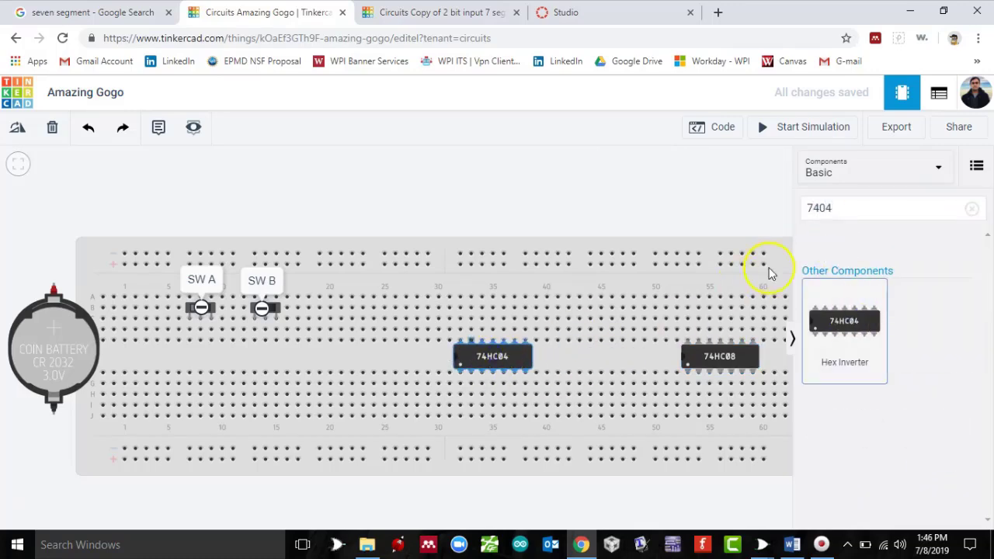
Check the OR gate's IC number in the lab document and place a 7432 Quad OR gate between the inverter and AND chips.
{"action": "left_click", "coordinate": [790, 543]}
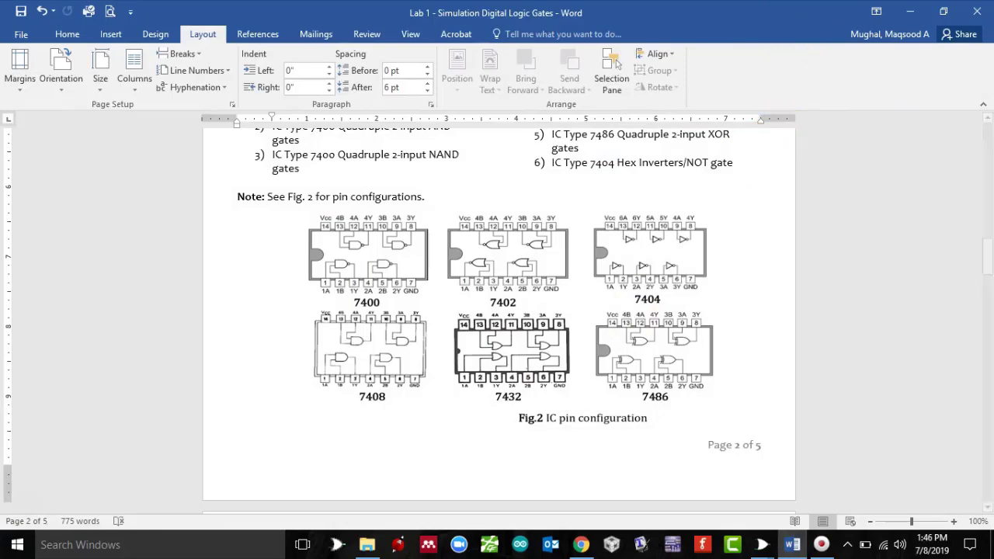
{"action": "left_click", "coordinate": [910, 12]}
{"action": "left_click", "coordinate": [870, 204]}
{"action": "key", "text": "BackSpace"}
{"action": "key", "text": "BackSpace"}
{"action": "type", "text": "32"}
{"action": "left_click_drag", "start_coordinate": [872, 333], "coordinate": [599, 355]}
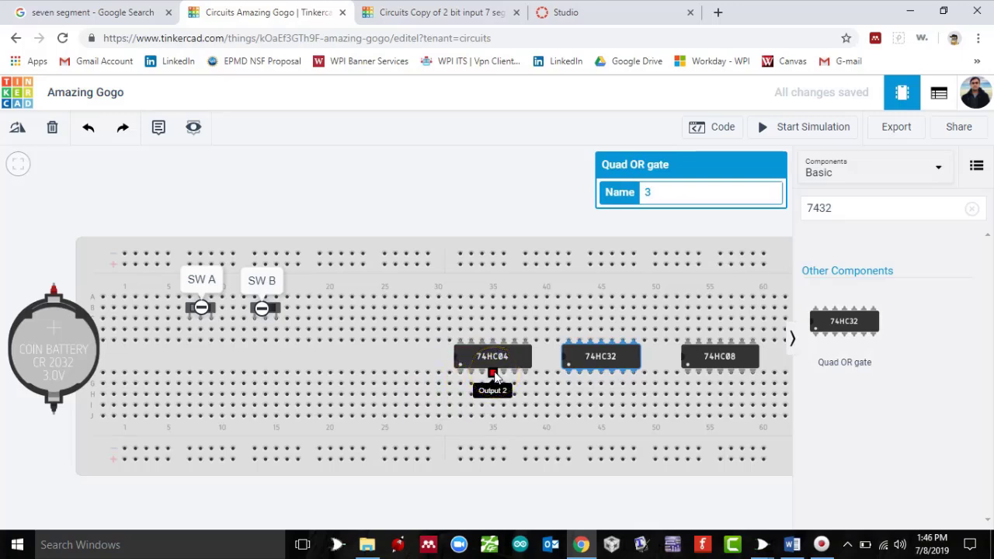
{"action": "left_click", "coordinate": [621, 360]}
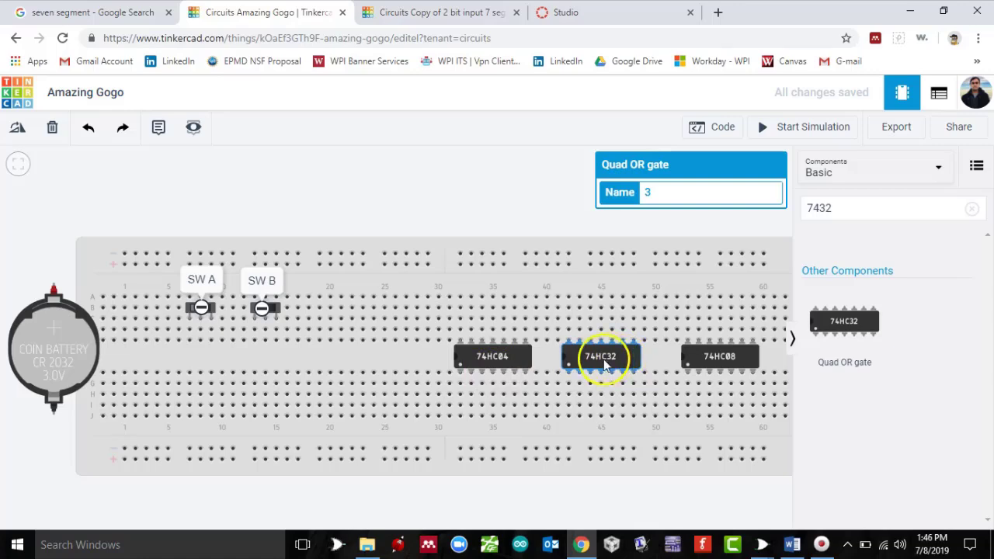
Compare the 7432 and 7408 pin configurations in the lab document and the Logisim circuit with the chips on the breadboard.
{"action": "left_click", "coordinate": [572, 368]}
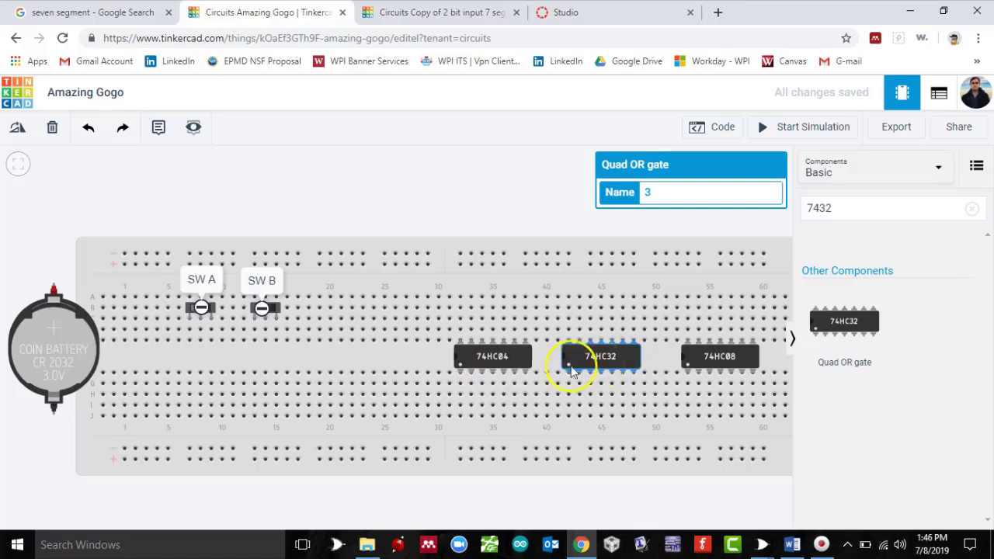
{"action": "left_click", "coordinate": [792, 543]}
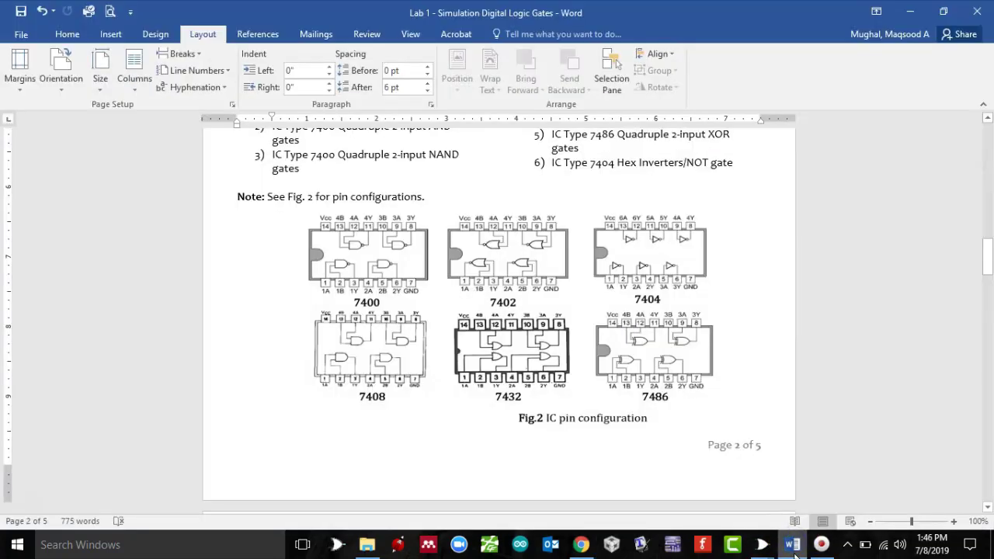
{"action": "left_click", "coordinate": [793, 554]}
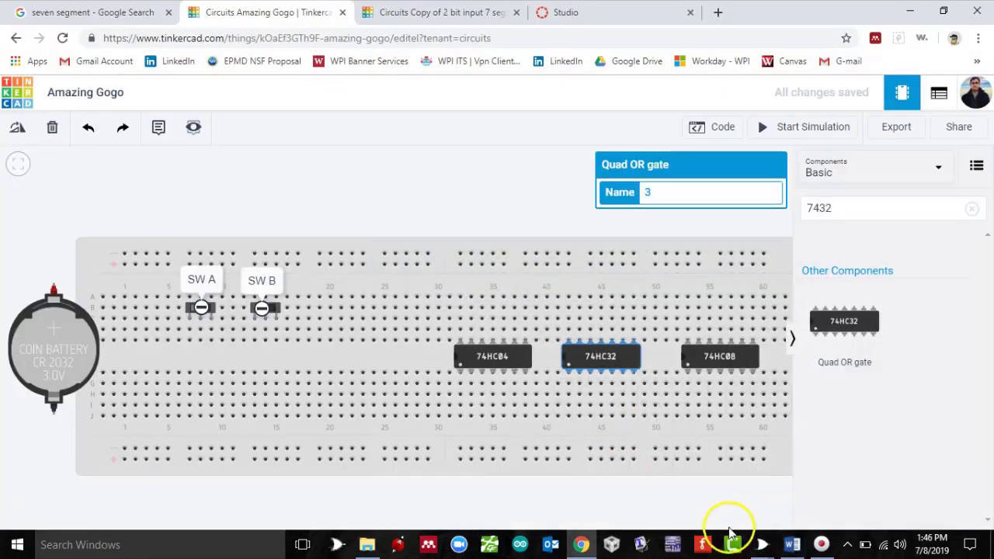
{"action": "mouse_move", "coordinate": [763, 534]}
{"action": "left_click", "coordinate": [708, 488]}
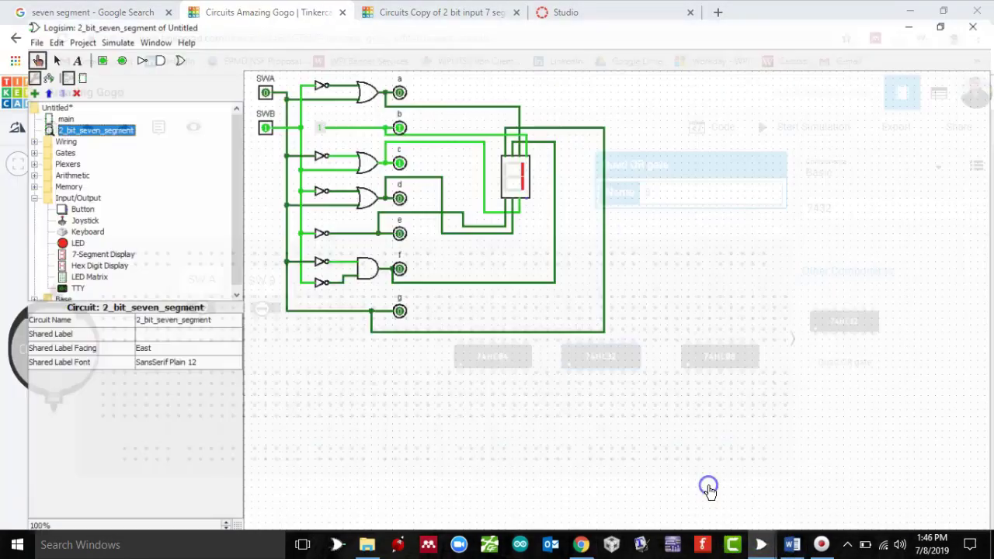
{"action": "left_click", "coordinate": [792, 543]}
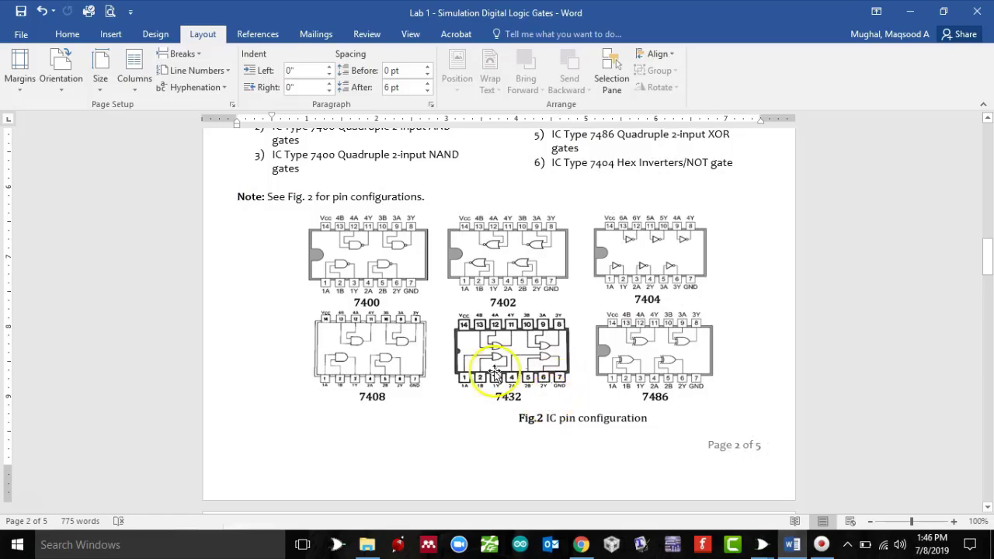
{"action": "left_click", "coordinate": [909, 11]}
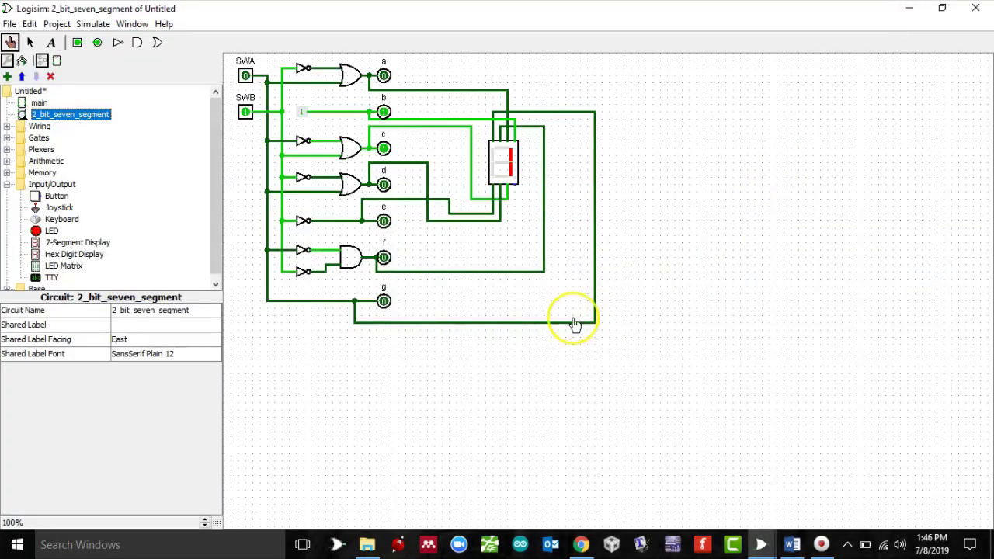
{"action": "left_click", "coordinate": [909, 8]}
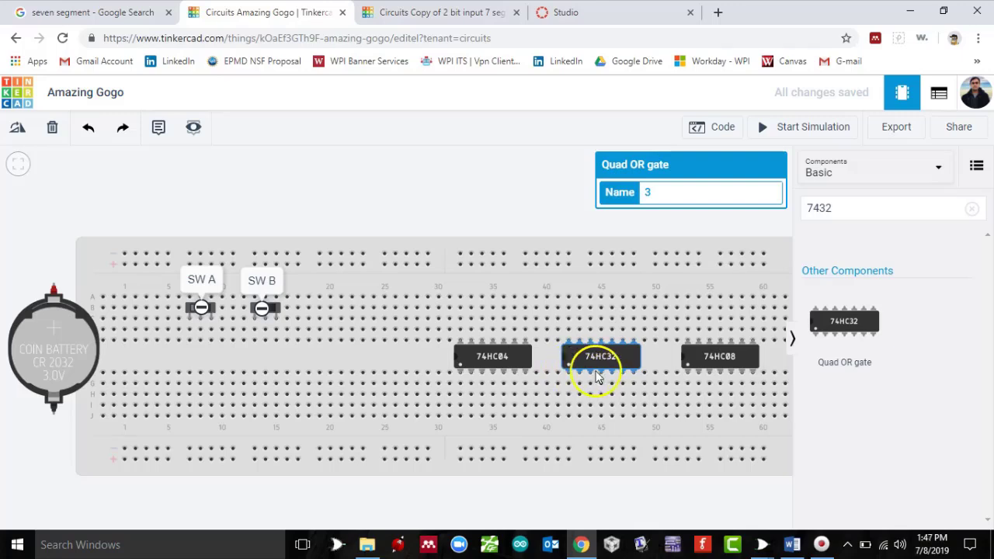
{"action": "left_click", "coordinate": [580, 341]}
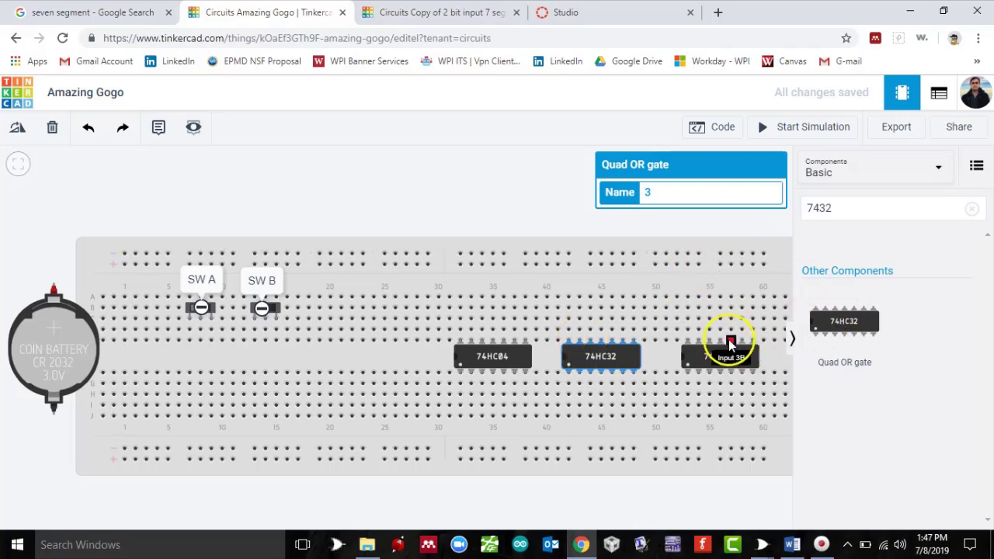
{"action": "left_click", "coordinate": [708, 377]}
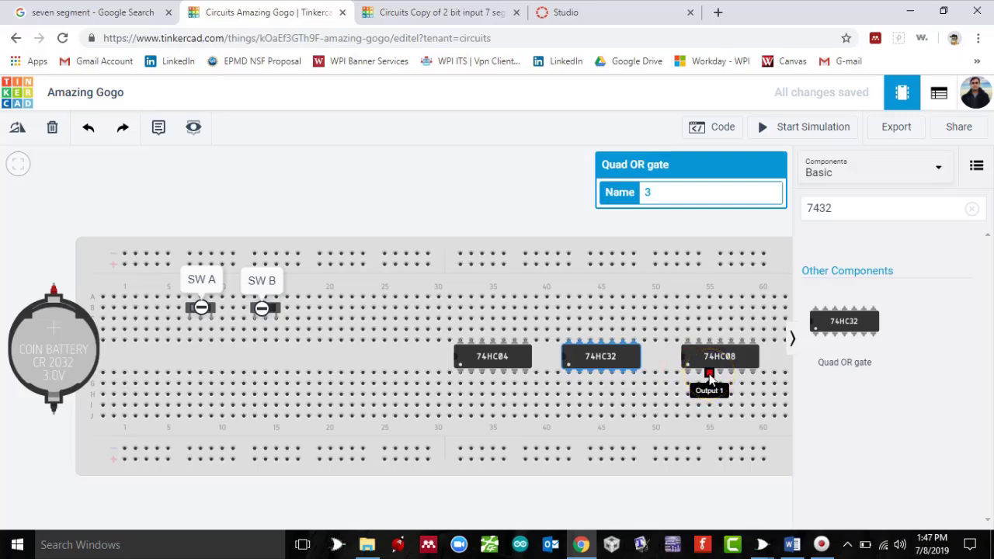
{"action": "left_click", "coordinate": [704, 373]}
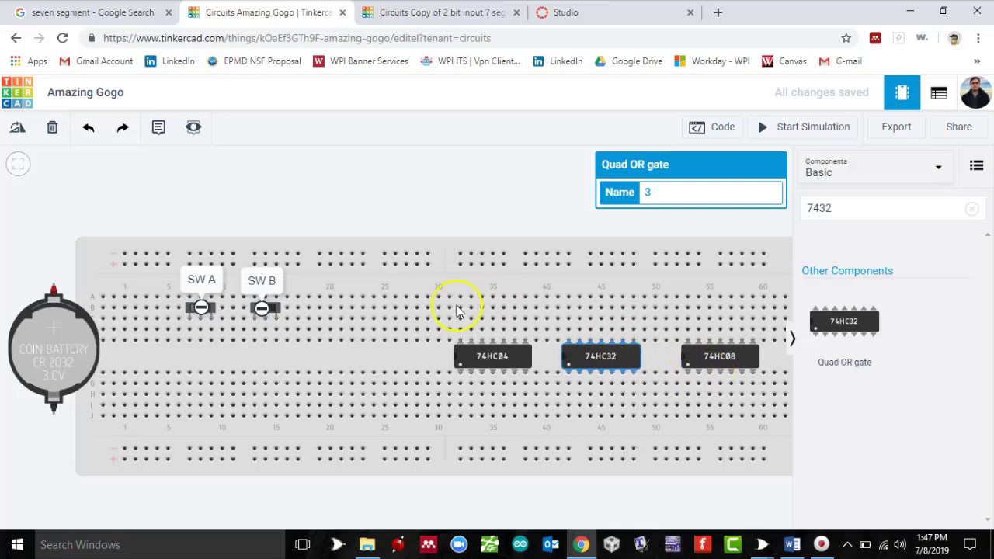
Search the components for "segmen" and place a 7 Segment Display above the breadboard.
{"action": "left_click_drag", "start_coordinate": [841, 212], "coordinate": [771, 210]}
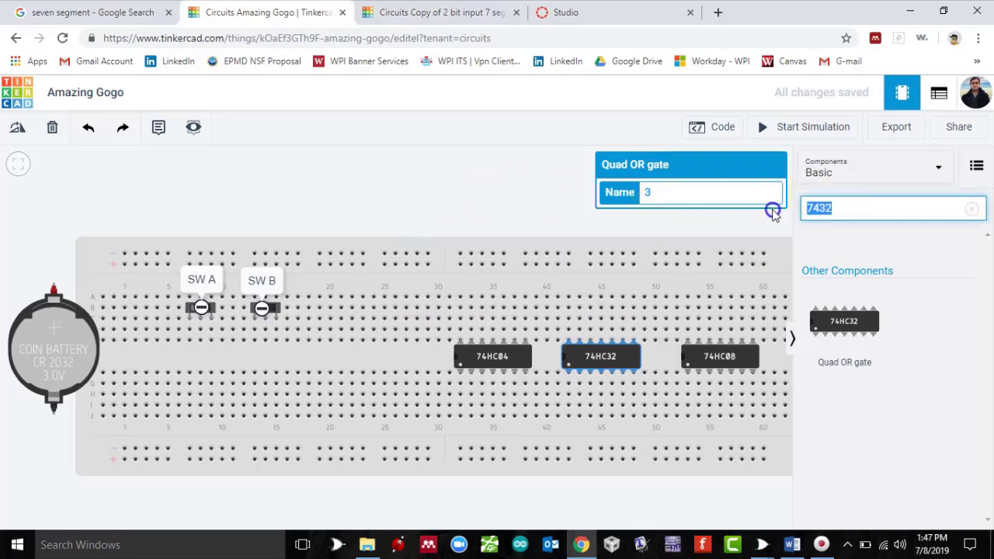
{"action": "key", "text": "s"}
{"action": "key", "text": "e"}
{"action": "key", "text": "e"}
{"action": "left_click", "coordinate": [971, 208]}
{"action": "left_click", "coordinate": [929, 204]}
{"action": "type", "text": "segmen"}
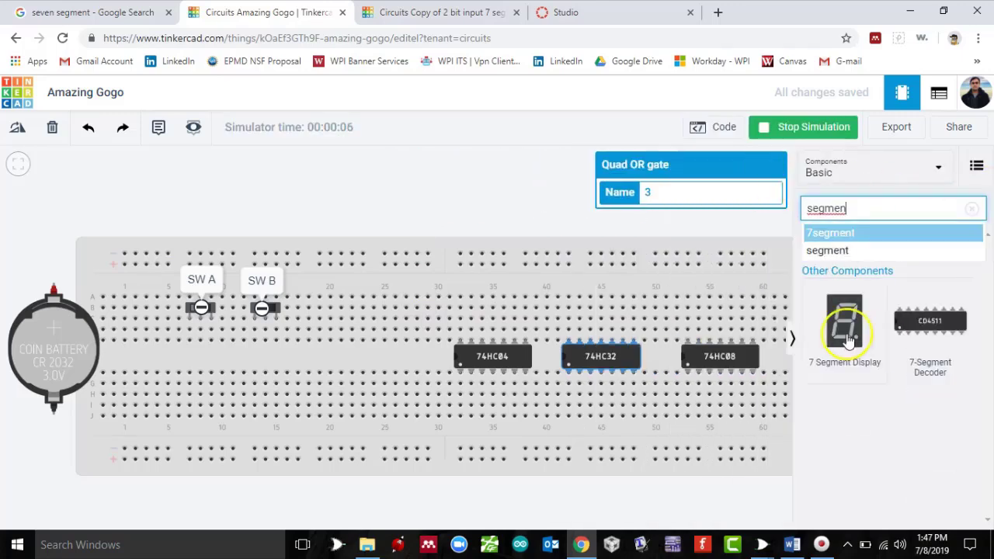
{"action": "left_click_drag", "start_coordinate": [849, 342], "coordinate": [379, 196]}
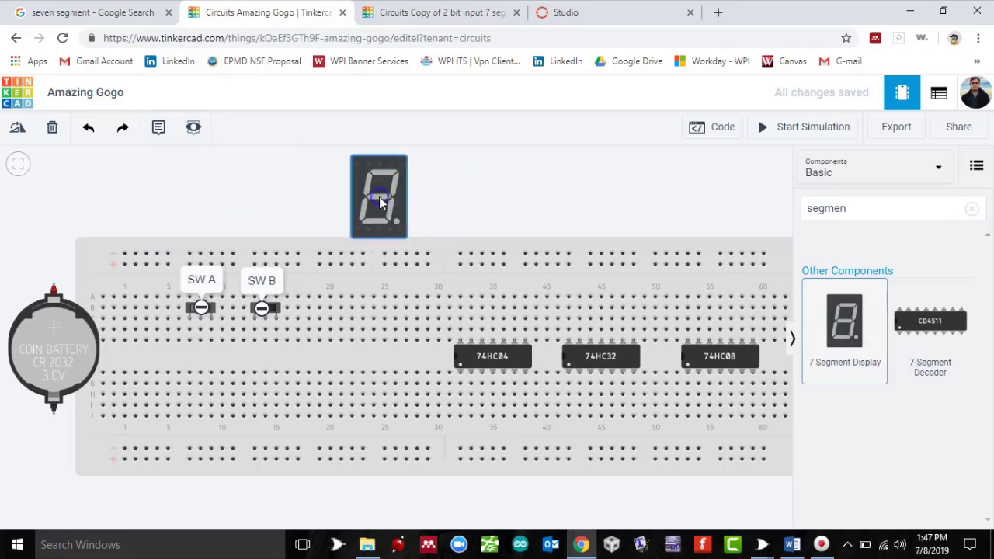
Move the breadboard down slightly, away from the 7 Segment Display, and shift the coin cell battery to realign with it.
{"action": "left_click", "coordinate": [410, 273]}
{"action": "mouse_move", "coordinate": [411, 274]}
{"action": "left_mouse_down"}
{"action": "mouse_move", "coordinate": [381, 291]}
{"action": "mouse_move", "coordinate": [414, 290]}
{"action": "left_mouse_up"}
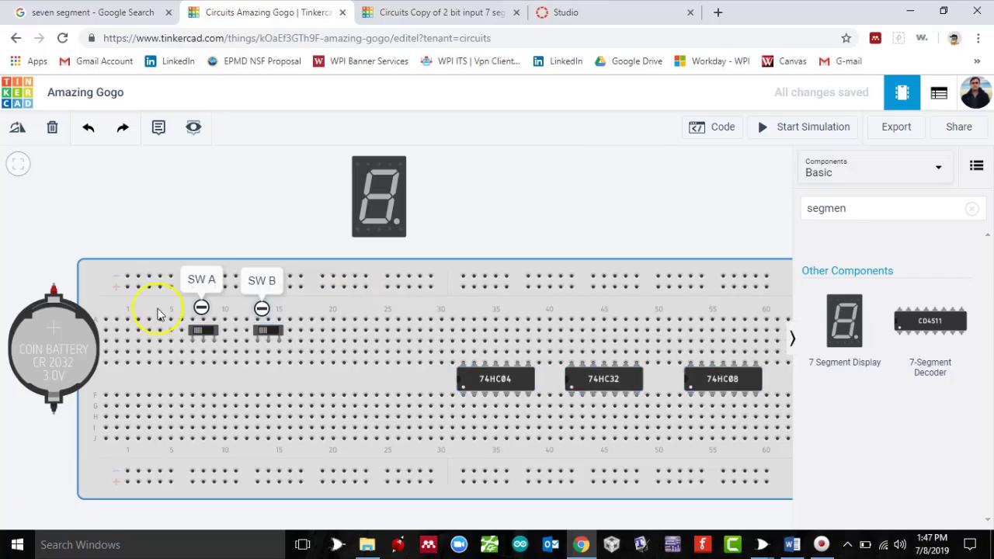
{"action": "left_click_drag", "start_coordinate": [68, 350], "coordinate": [82, 381]}
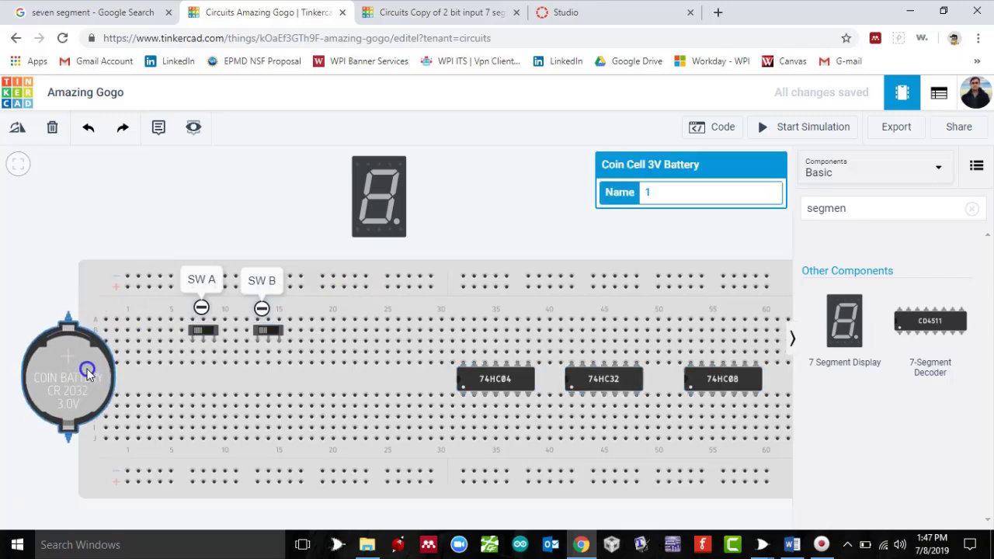
Wire SW A's middle terminal at column 8 to the lower negative rail and SW B's at column 14 to the lower positive rail.
{"action": "left_click", "coordinate": [203, 354]}
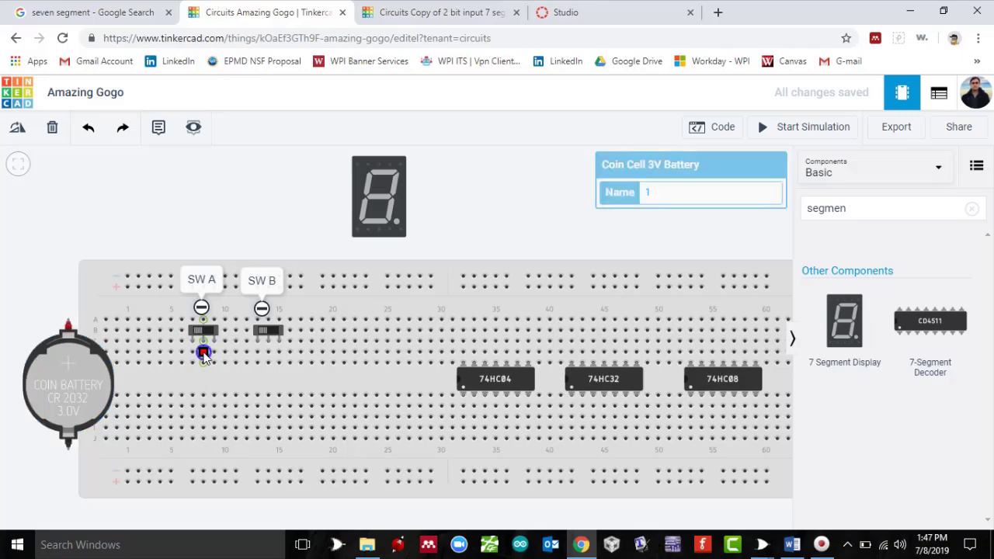
{"action": "left_click", "coordinate": [204, 471]}
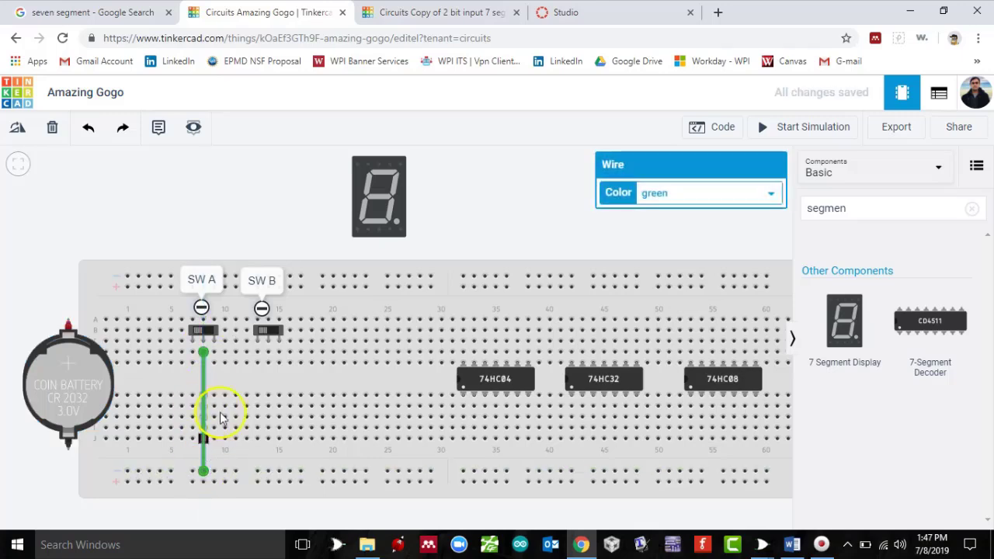
{"action": "left_click", "coordinate": [268, 354]}
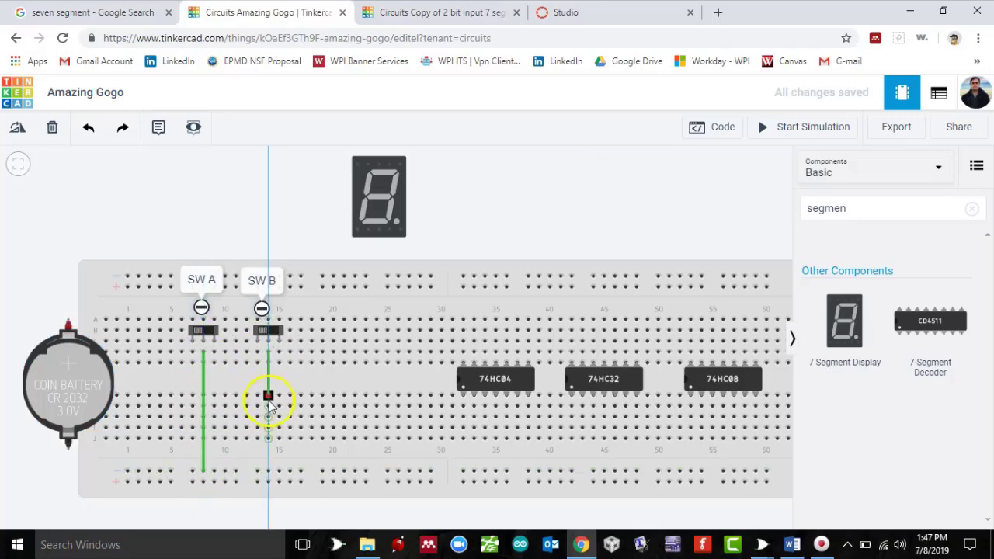
{"action": "left_click", "coordinate": [267, 480]}
Set the color of both switch wires to blue.
{"action": "left_click", "coordinate": [691, 192]}
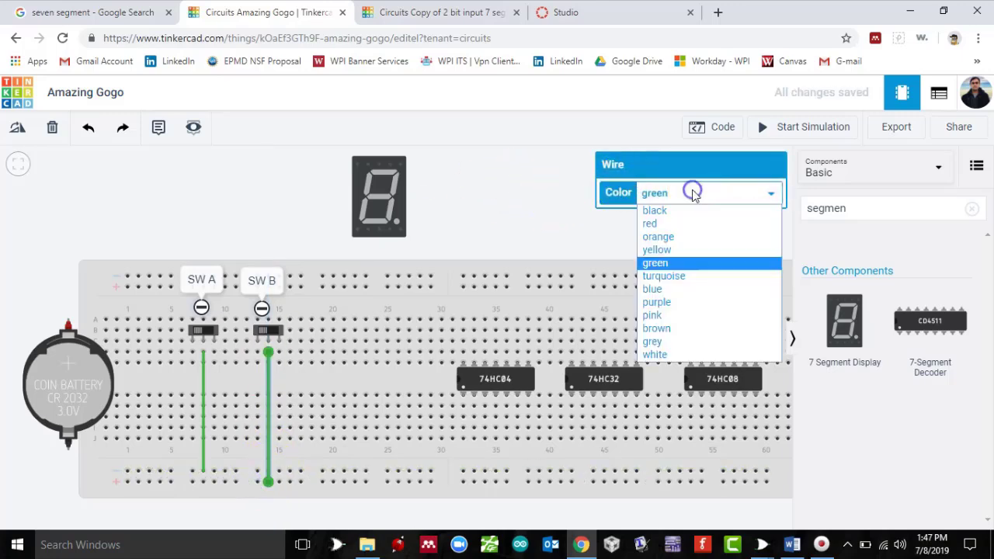
{"action": "left_click", "coordinate": [653, 289]}
{"action": "left_click", "coordinate": [205, 369]}
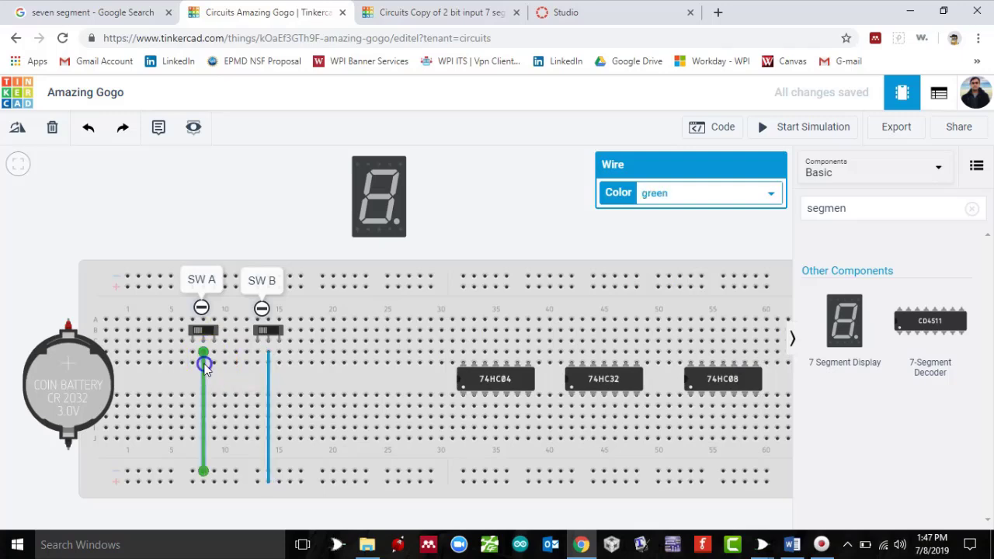
{"action": "left_click", "coordinate": [736, 193]}
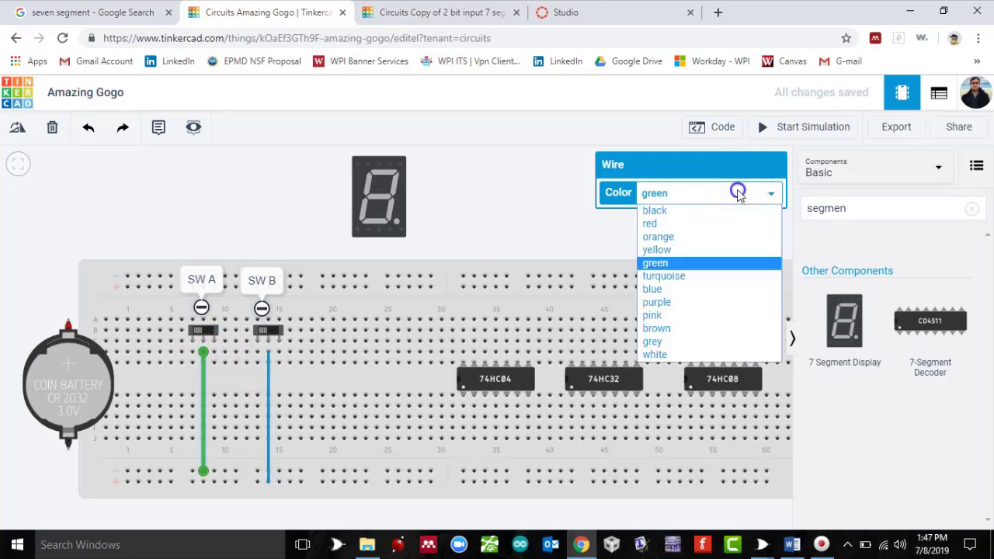
{"action": "left_click", "coordinate": [689, 288]}
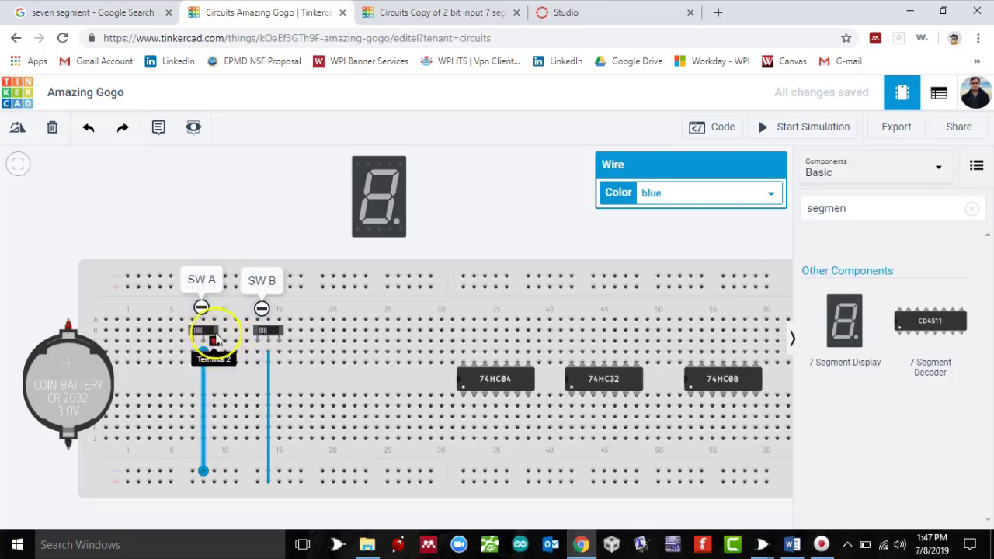
Wire the battery's positive terminal to the upper positive rail at column 1 and color the wire red.
{"action": "left_click", "coordinate": [68, 321]}
{"action": "left_click", "coordinate": [127, 287]}
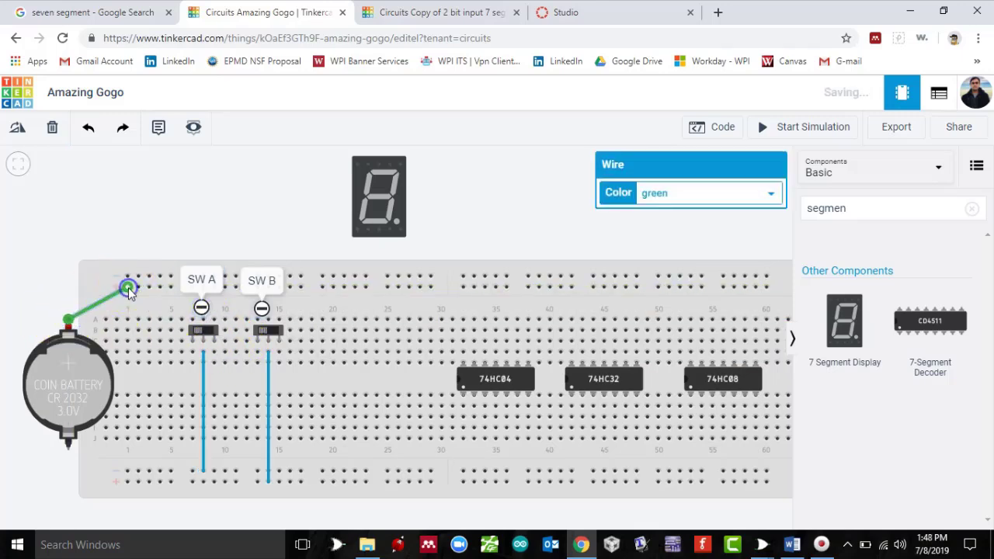
{"action": "left_click", "coordinate": [658, 199]}
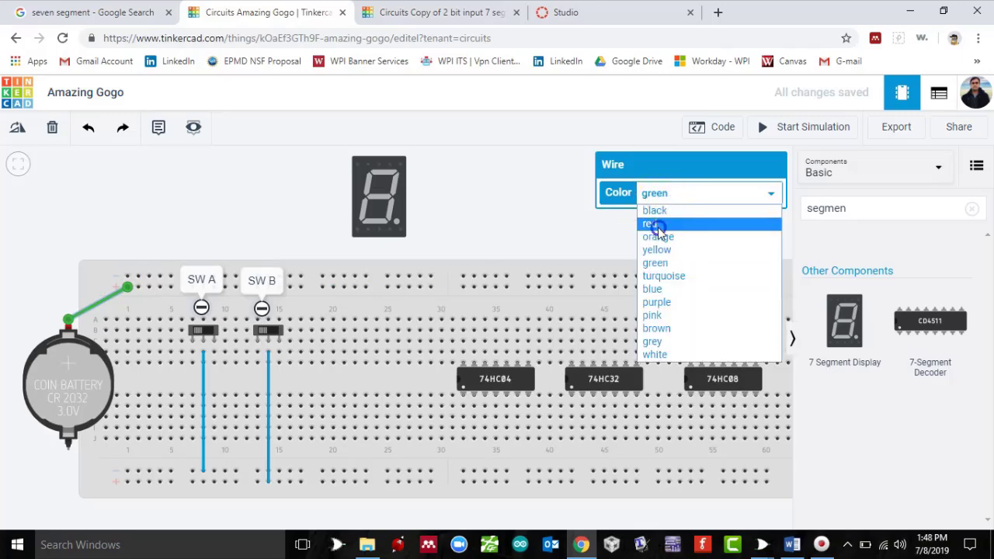
{"action": "left_click", "coordinate": [658, 225]}
Route a wire from the battery's negative terminal around its outer side to the upper negative rail at column 1 and color it black.
{"action": "left_click", "coordinate": [70, 448]}
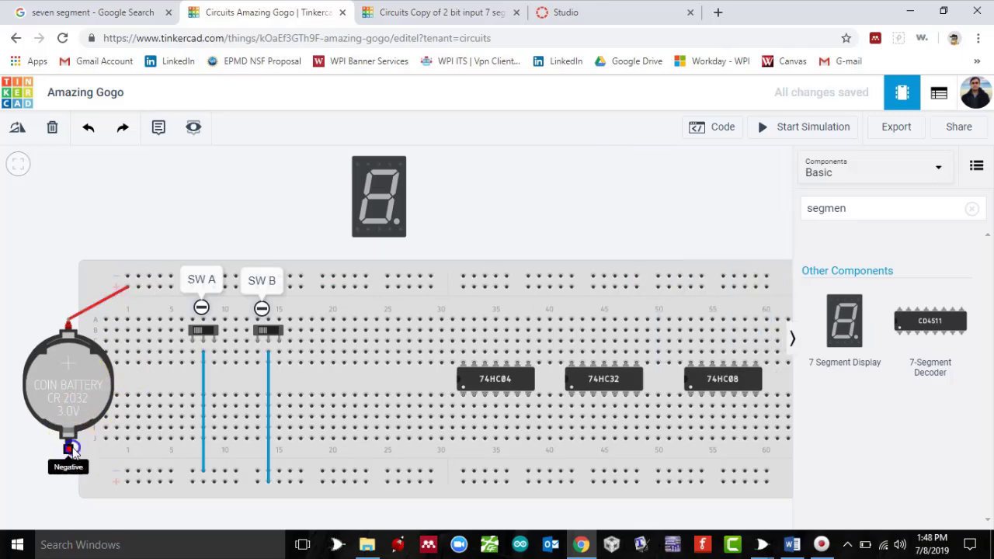
{"action": "left_click", "coordinate": [12, 449]}
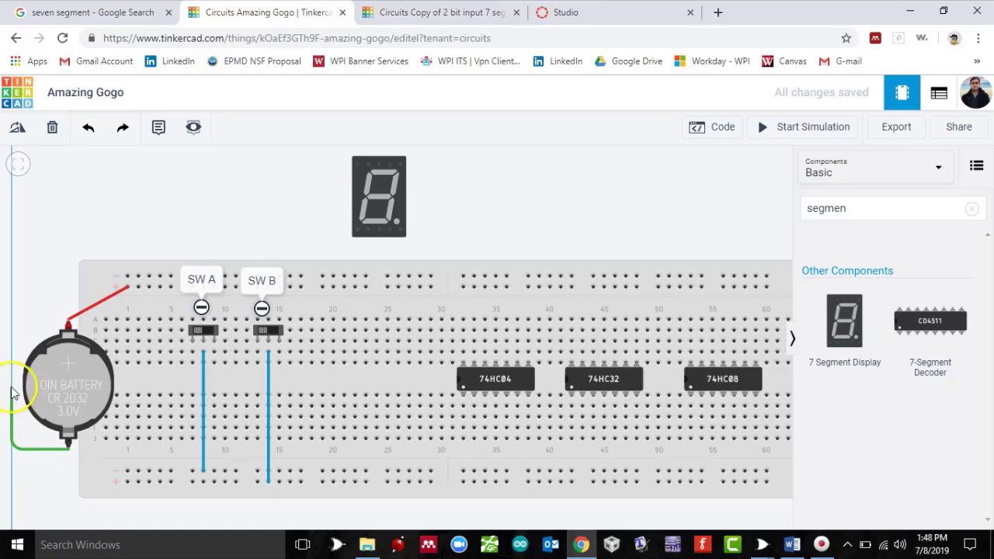
{"action": "left_click", "coordinate": [12, 277]}
{"action": "left_click", "coordinate": [128, 276]}
{"action": "left_click", "coordinate": [699, 193]}
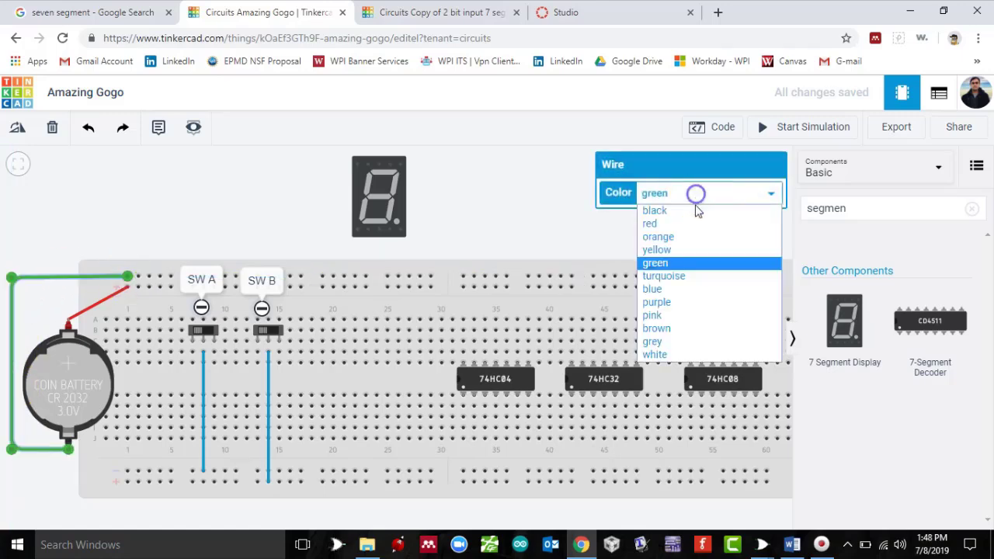
{"action": "left_click", "coordinate": [665, 206]}
{"action": "left_click_drag", "start_coordinate": [12, 277], "coordinate": [12, 276]}
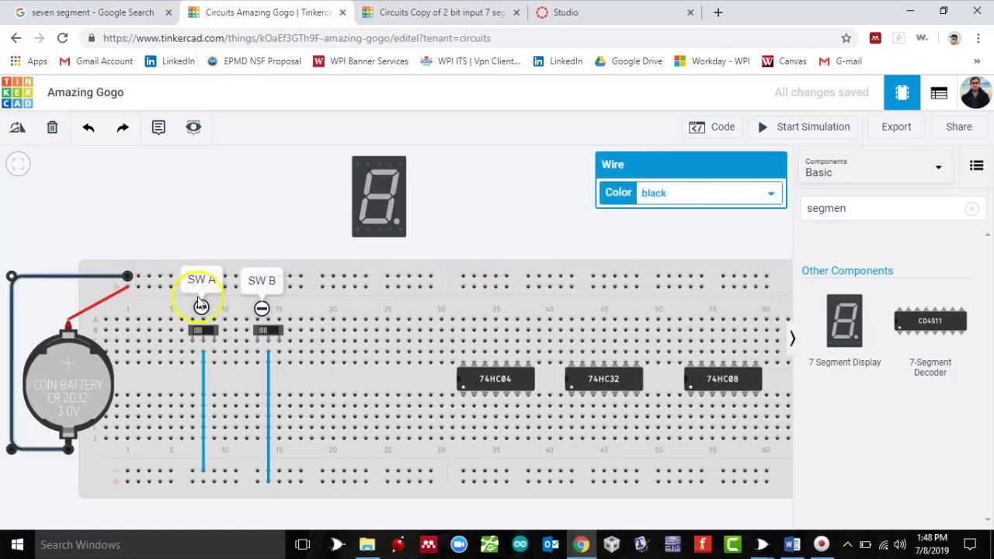
{"action": "left_click", "coordinate": [88, 307]}
{"action": "mouse_move", "coordinate": [69, 320]}
{"action": "left_mouse_down"}
{"action": "mouse_move", "coordinate": [67, 284]}
{"action": "mouse_move", "coordinate": [68, 320]}
{"action": "left_mouse_up"}
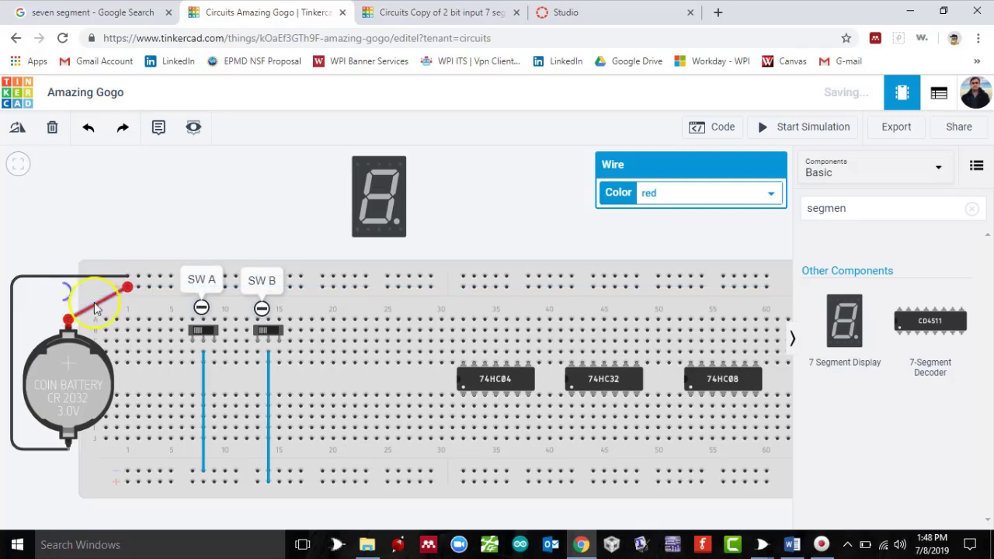
{"action": "left_click", "coordinate": [456, 293]}
Reposition the 7 Segment Display slightly higher above the breadboard, over about columns 24 to 28.
{"action": "left_click_drag", "start_coordinate": [388, 203], "coordinate": [409, 194]}
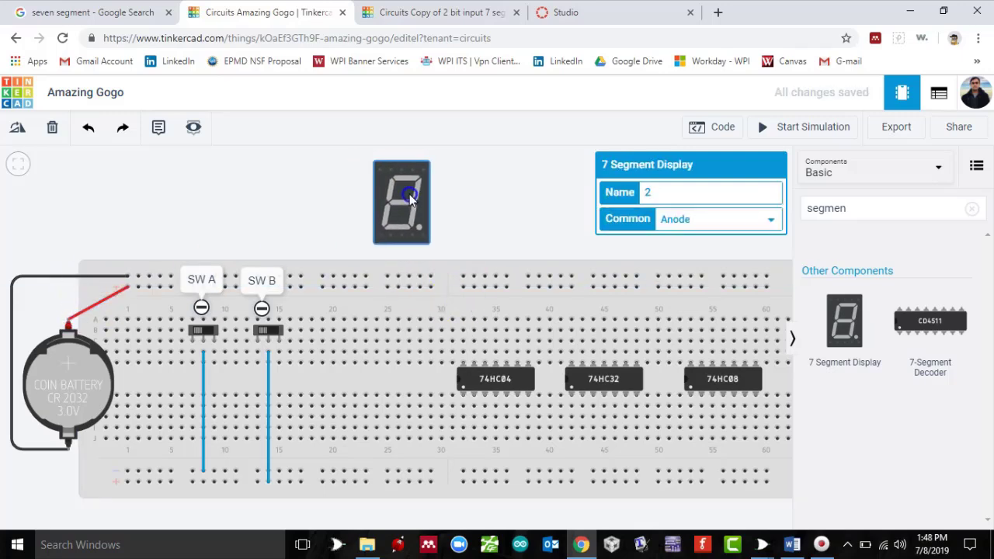
{"action": "left_click", "coordinate": [414, 171]}
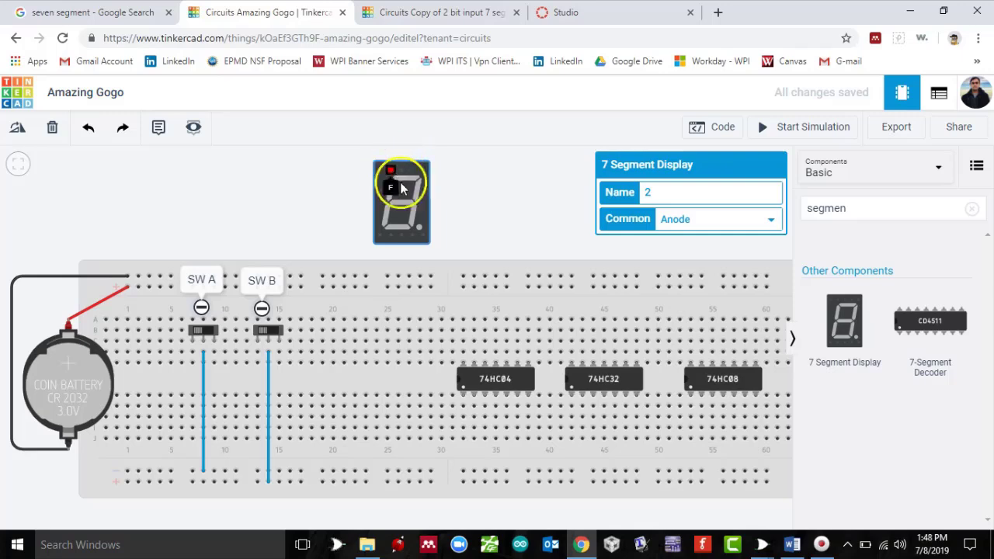
{"action": "left_click_drag", "start_coordinate": [402, 188], "coordinate": [412, 206]}
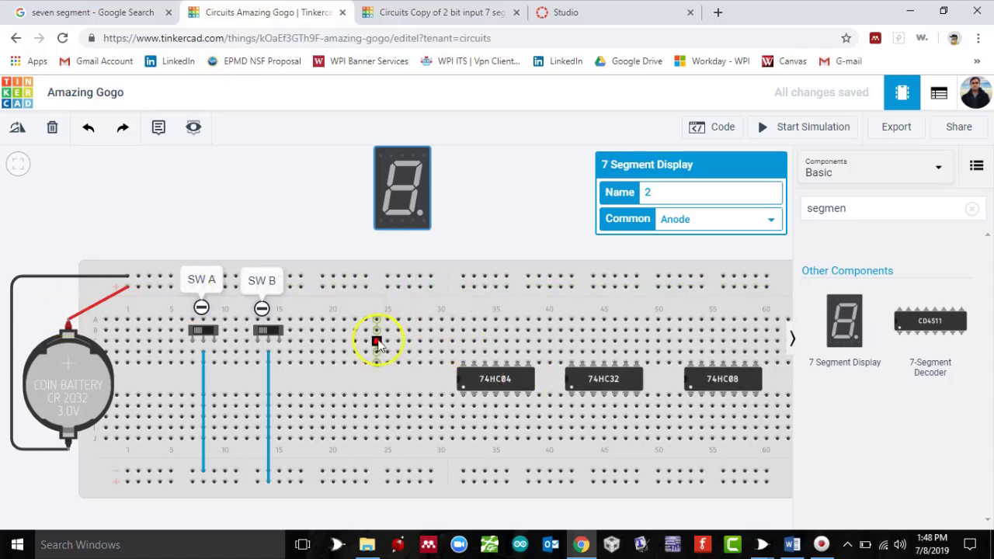
Check the pin configurations in the lab document and wire the 74HC04 inverter's Vcc pin at column 32 to the upper positive rail.
{"action": "left_click", "coordinate": [791, 544]}
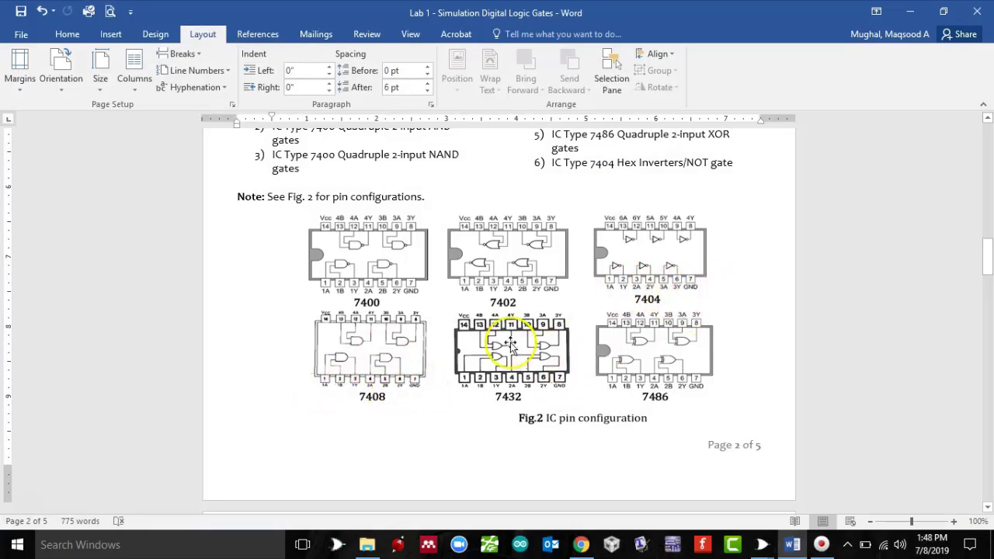
{"action": "left_click", "coordinate": [910, 12]}
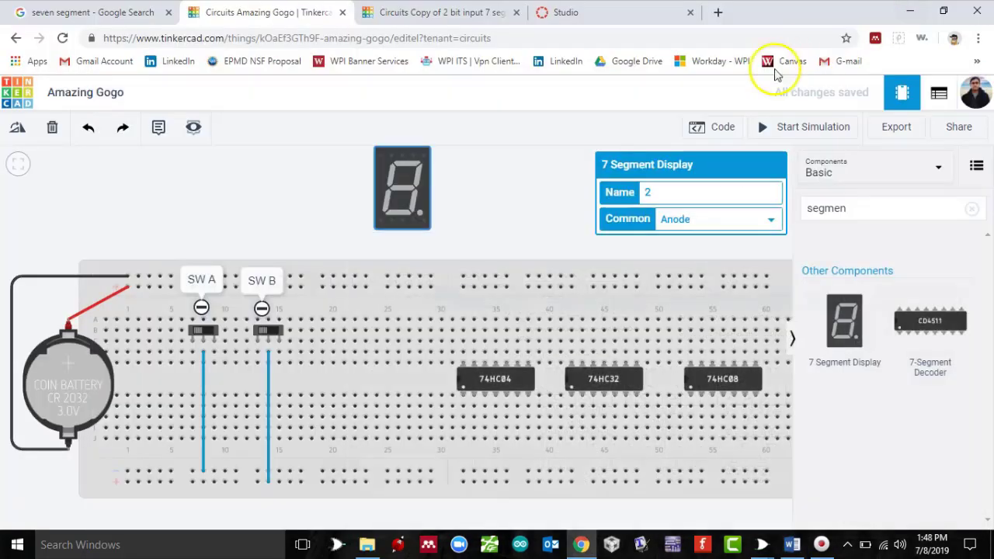
{"action": "left_click", "coordinate": [462, 353]}
{"action": "left_click", "coordinate": [462, 287]}
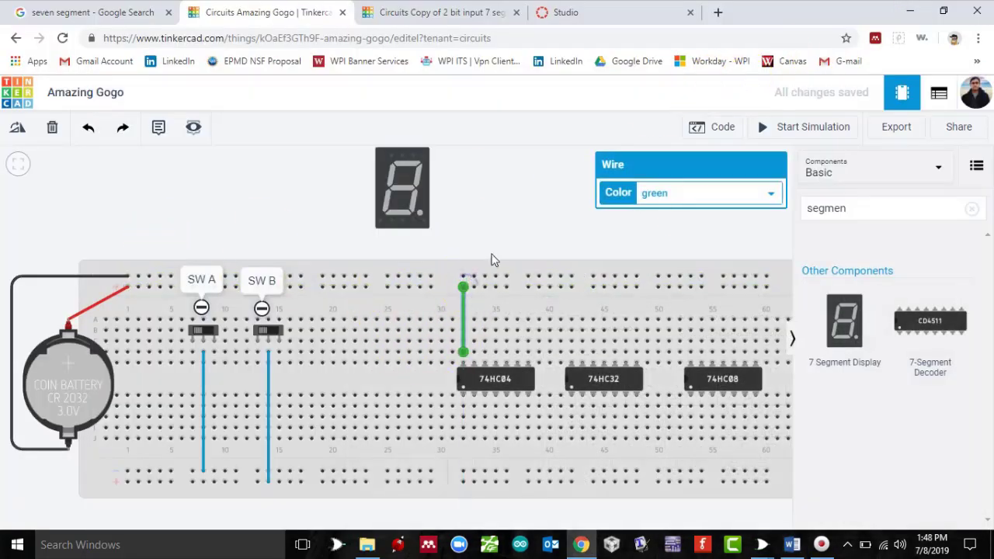
Color the 74HC04's Vcc wire red and connect the 74HC32's Vcc pin at column 42 to the upper positive rail with a red wire.
{"action": "left_click", "coordinate": [683, 193]}
{"action": "left_click", "coordinate": [686, 215]}
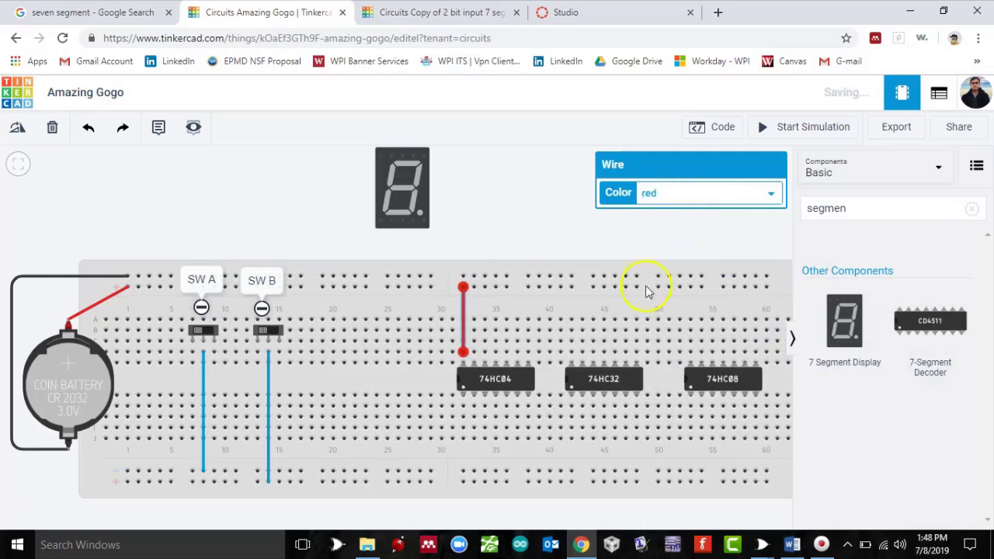
{"action": "left_click", "coordinate": [571, 352]}
{"action": "left_click", "coordinate": [572, 288]}
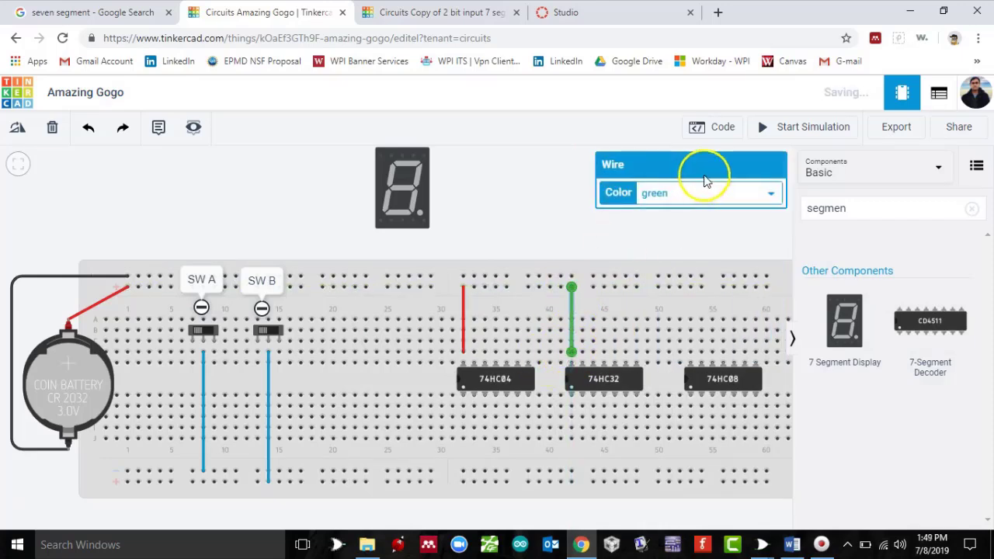
{"action": "left_click", "coordinate": [705, 186]}
{"action": "left_click", "coordinate": [703, 223]}
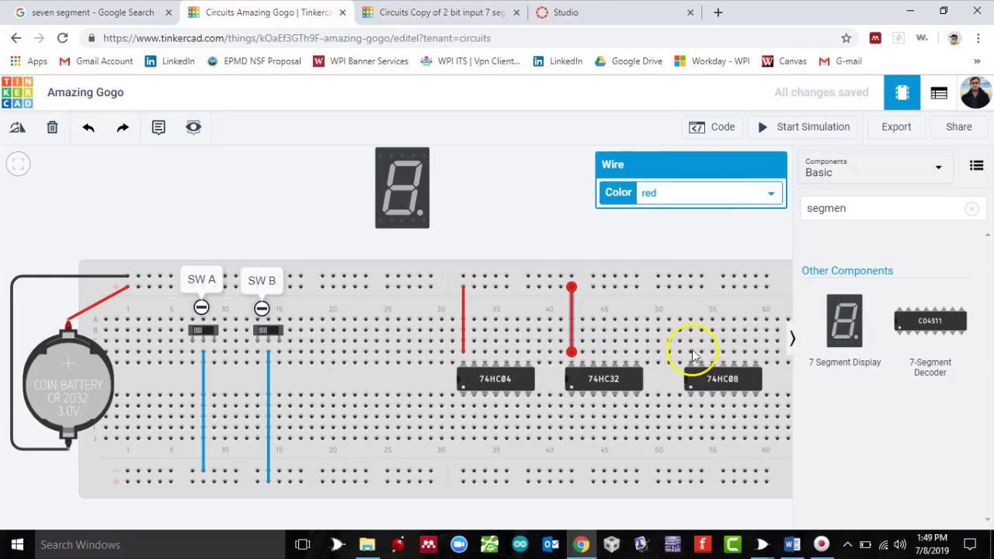
Wire the 74HC08's Vcc pin at column 53 to the upper positive rail and color the wire red.
{"action": "left_click", "coordinate": [690, 352]}
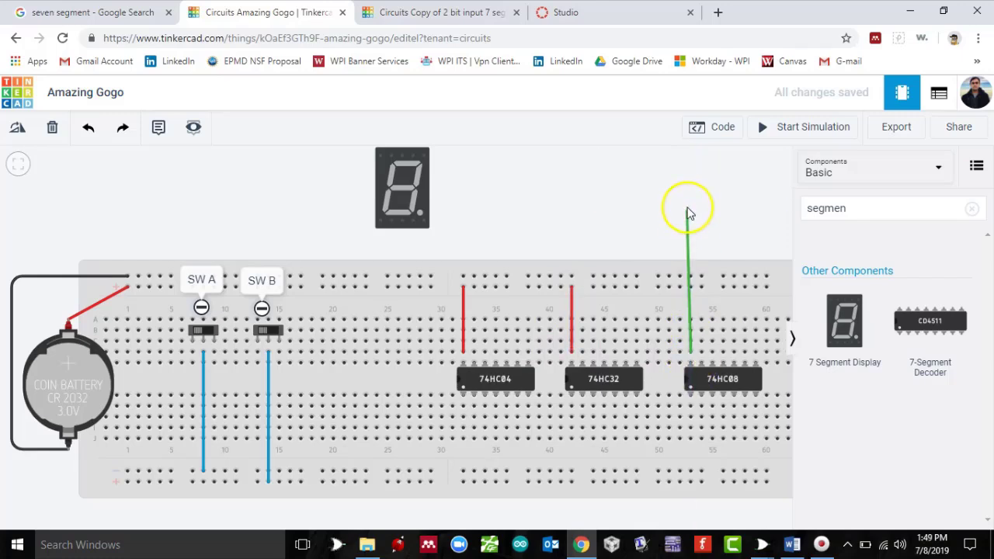
{"action": "left_click", "coordinate": [692, 288]}
{"action": "left_click", "coordinate": [721, 192]}
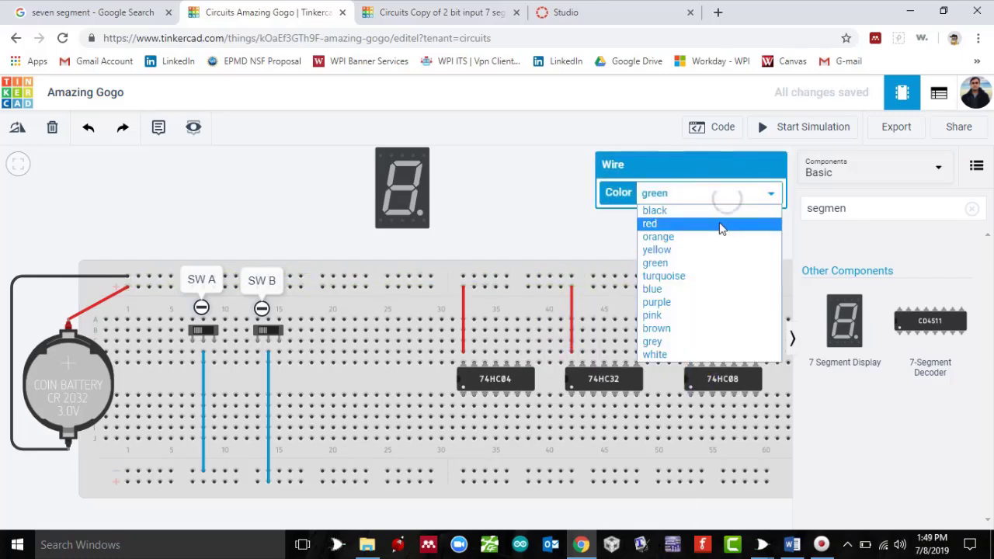
{"action": "left_click", "coordinate": [707, 224]}
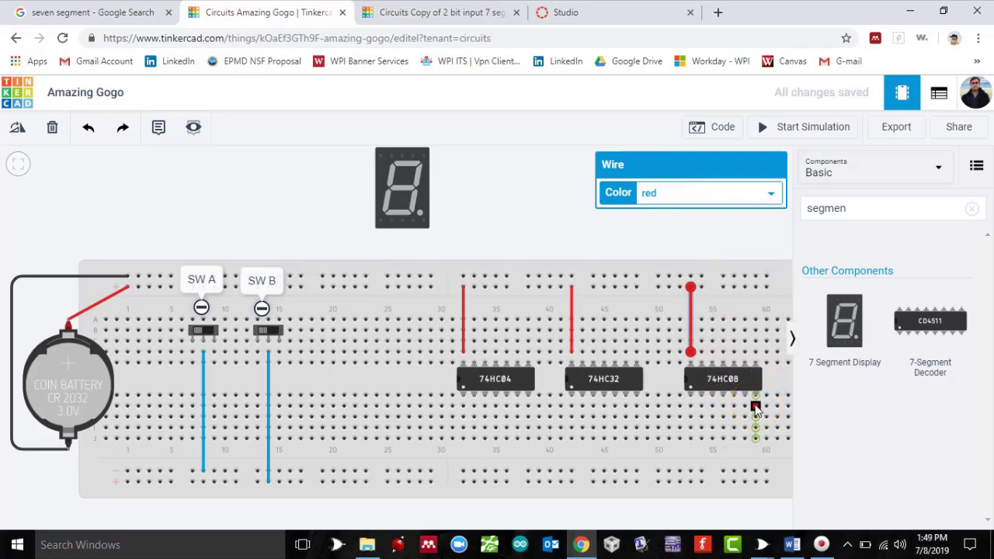
Ground the 74HC08 by linking its pin at column 59 to column 60 and wiring column 60 to the upper negative rail.
{"action": "left_click", "coordinate": [755, 407]}
{"action": "left_click", "coordinate": [766, 275]}
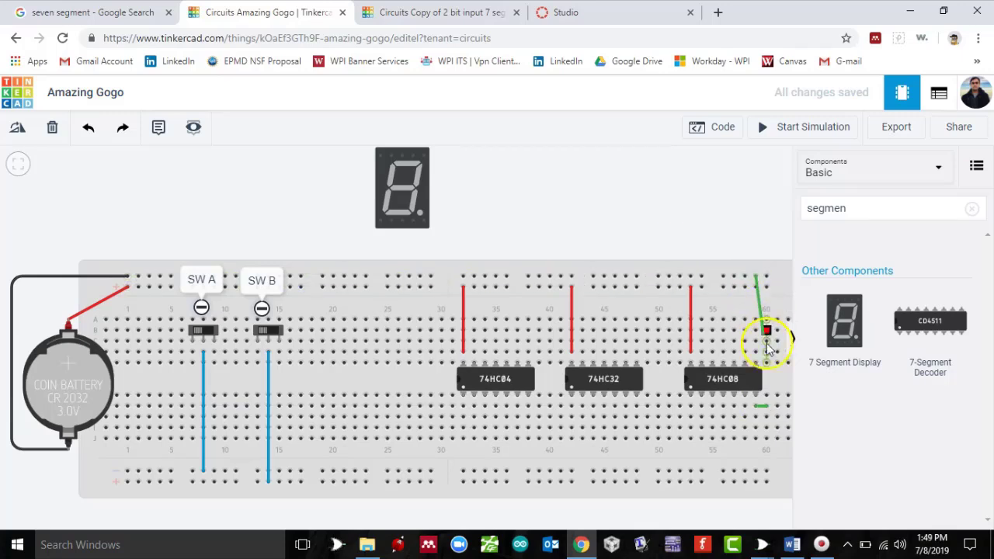
{"action": "left_click", "coordinate": [767, 406]}
{"action": "left_click", "coordinate": [636, 276]}
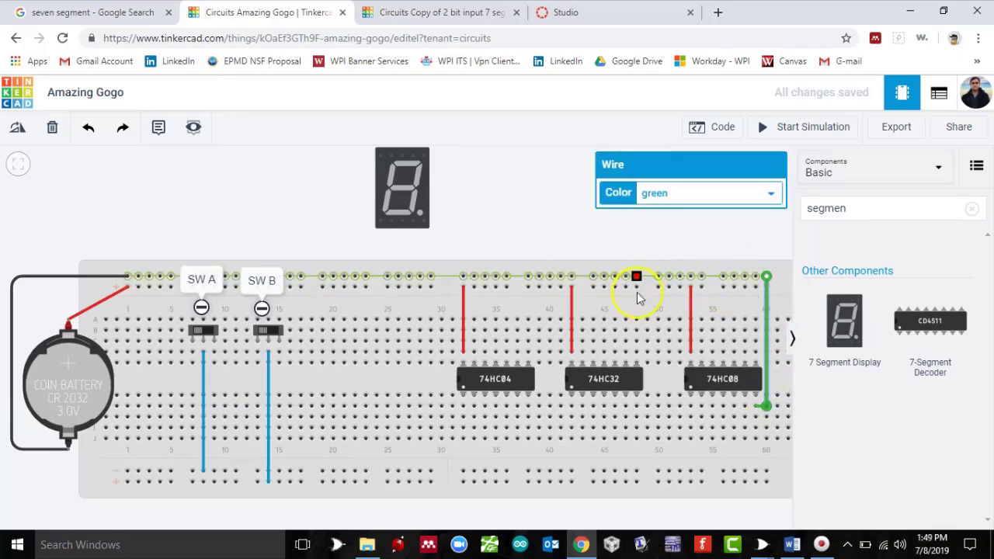
{"action": "left_click", "coordinate": [658, 405]}
{"action": "left_click", "coordinate": [636, 405]}
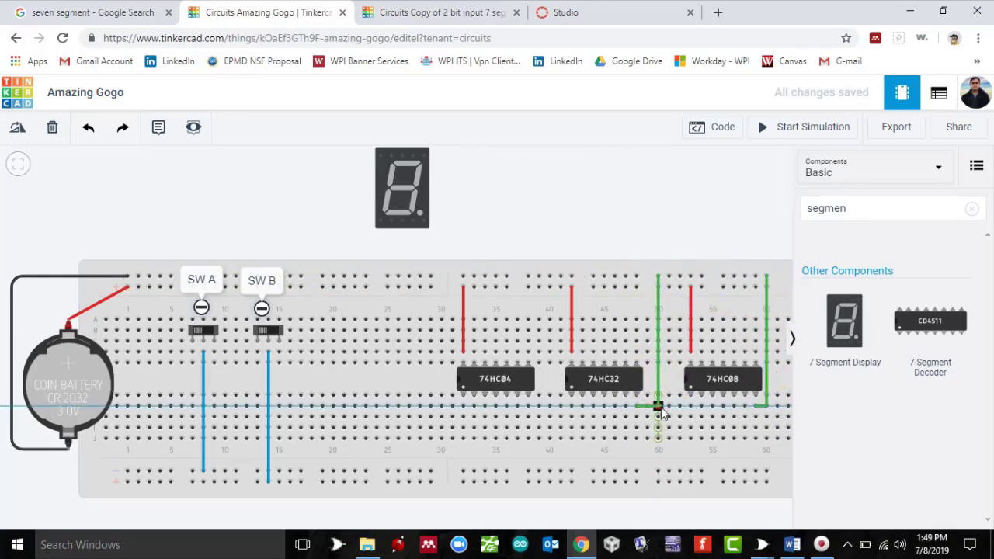
{"action": "left_click", "coordinate": [528, 288]}
{"action": "left_click", "coordinate": [539, 276]}
{"action": "left_click", "coordinate": [539, 405]}
{"action": "left_click", "coordinate": [528, 406]}
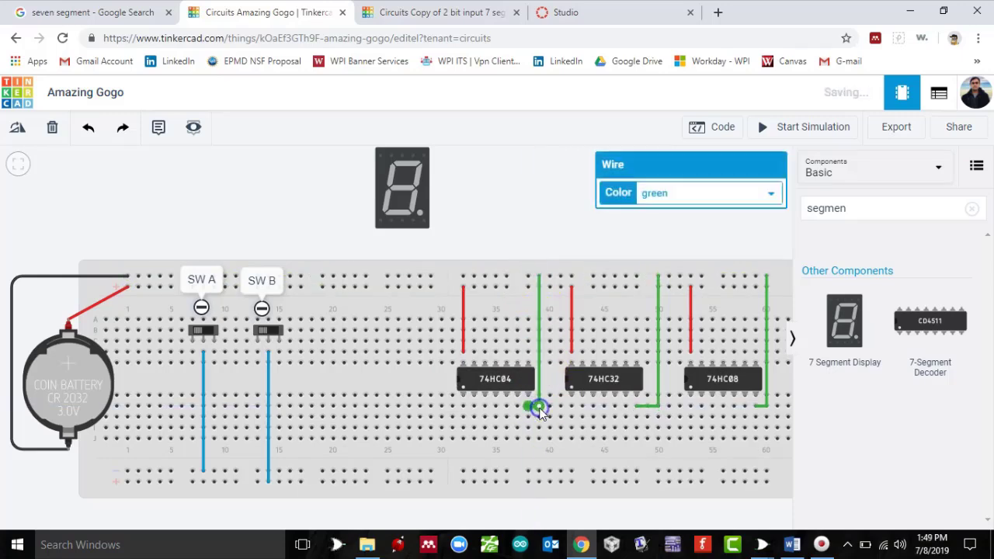
{"action": "left_click", "coordinate": [750, 194]}
{"action": "left_click", "coordinate": [655, 210]}
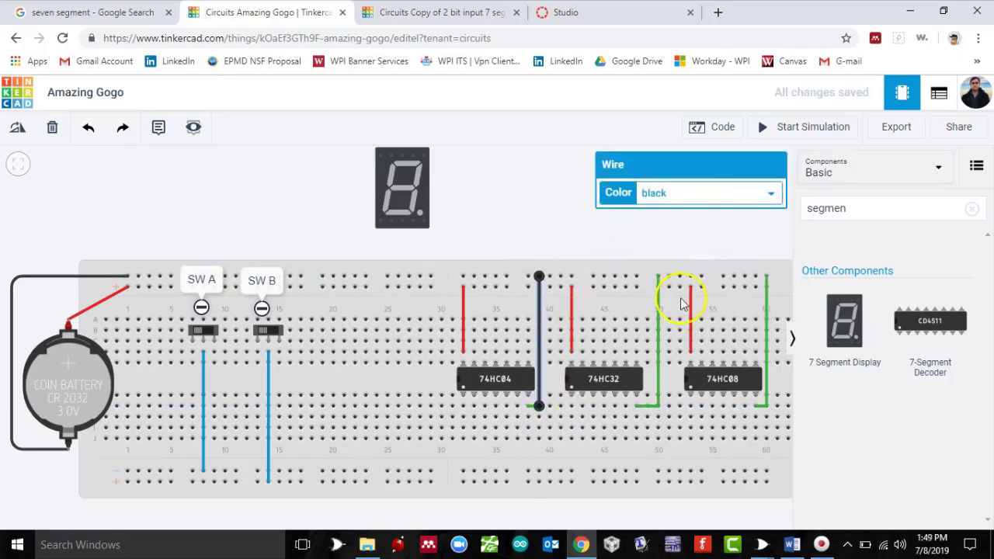
{"action": "left_click", "coordinate": [658, 306]}
{"action": "left_click", "coordinate": [769, 193]}
{"action": "left_click", "coordinate": [655, 210]}
{"action": "left_click", "coordinate": [765, 286]}
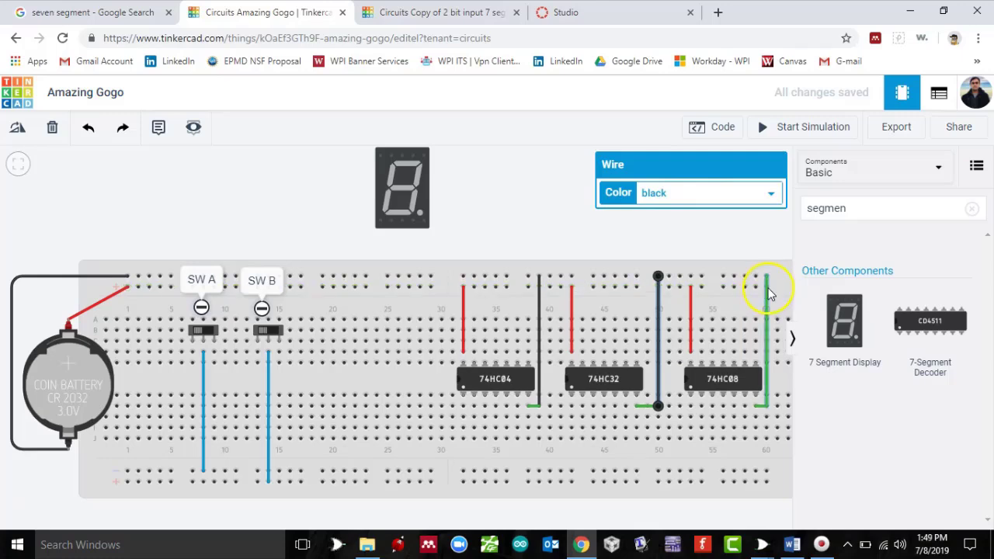
{"action": "left_click", "coordinate": [763, 193]}
{"action": "left_click", "coordinate": [742, 212]}
{"action": "left_click", "coordinate": [560, 233]}
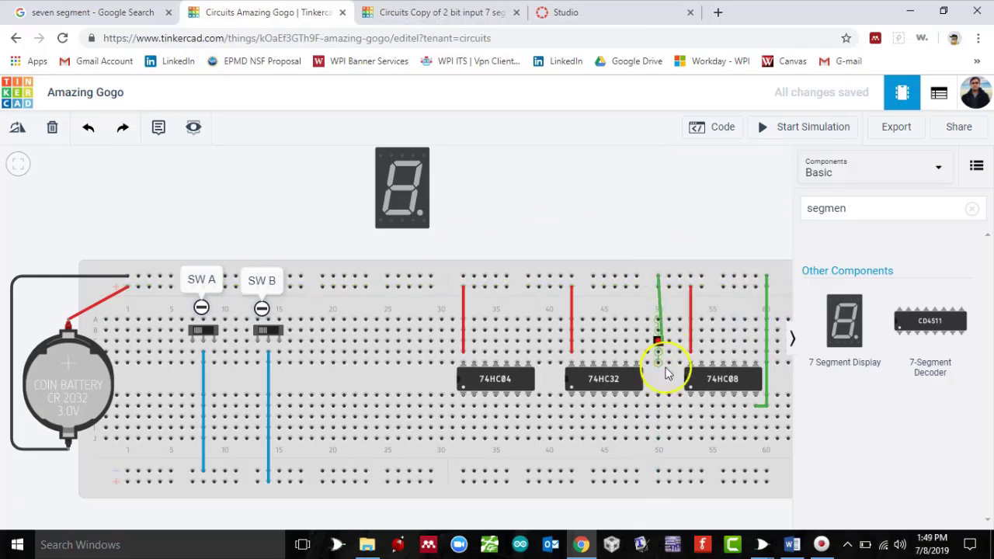
Connect the ground pins of the 74HC32 at column 48 and the 74HC04 at column 38 to the upper negative rail via columns 50 and 39.
{"action": "left_click", "coordinate": [658, 411]}
{"action": "left_click", "coordinate": [648, 406]}
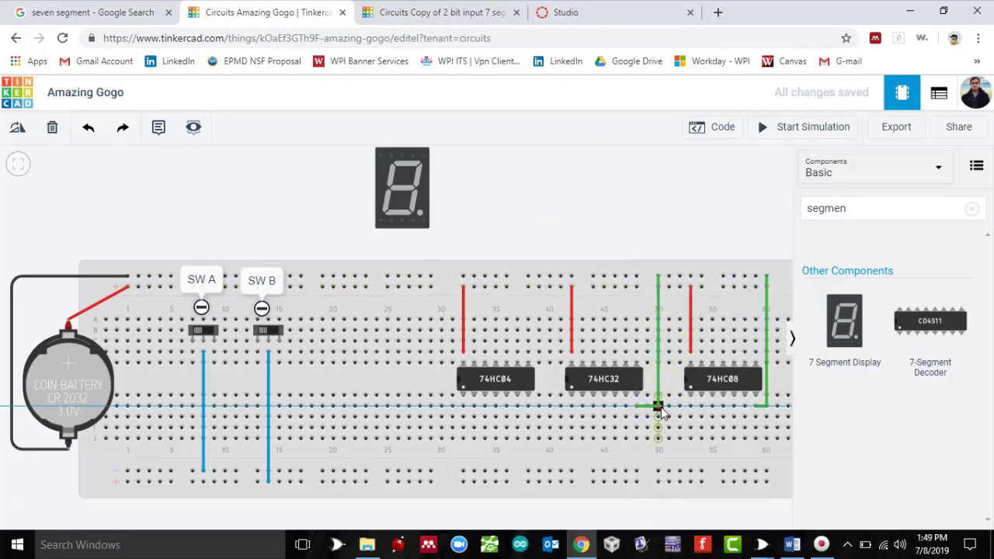
{"action": "left_click", "coordinate": [610, 406]}
{"action": "left_click", "coordinate": [539, 277]}
{"action": "left_click", "coordinate": [539, 407]}
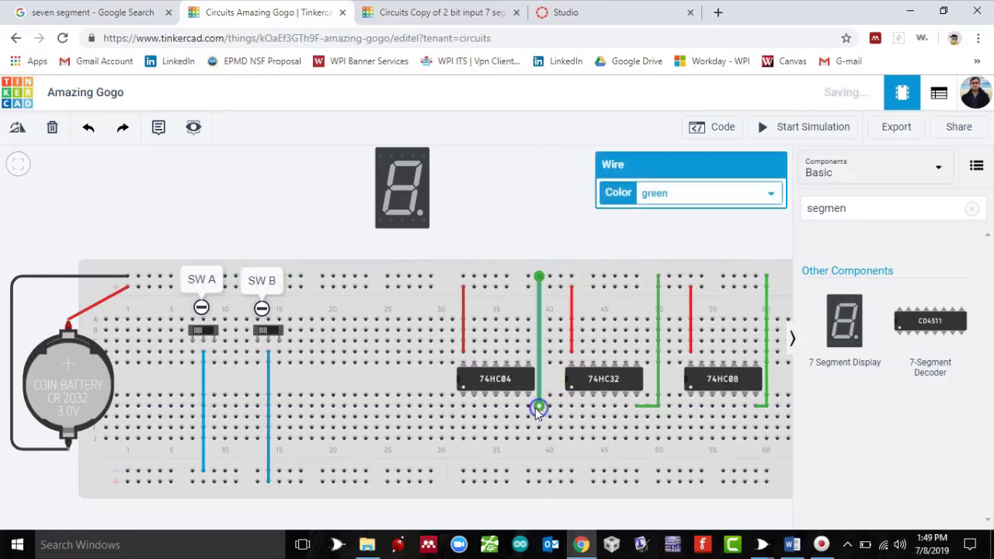
{"action": "left_click", "coordinate": [528, 407]}
{"action": "left_click", "coordinate": [539, 407]}
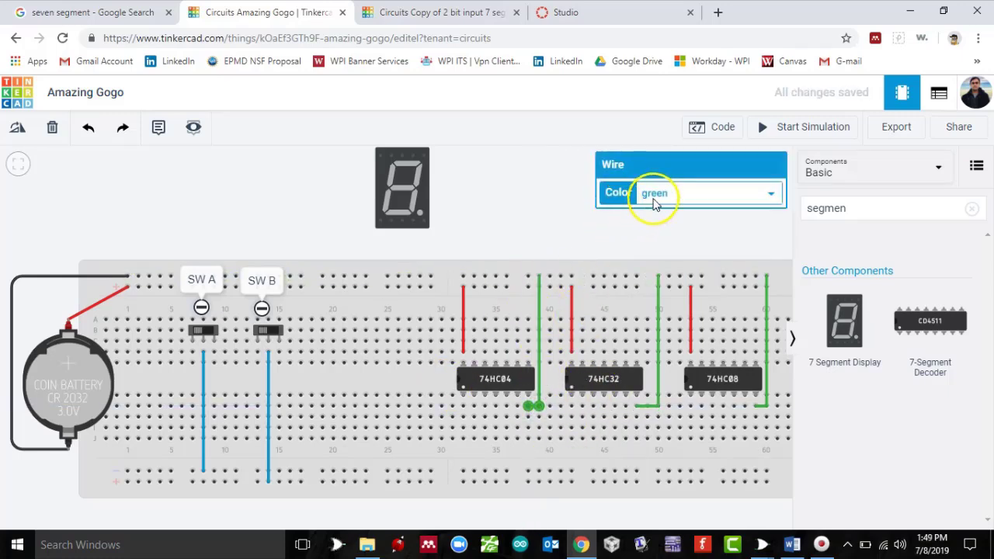
Color the three long ground wires at columns 39, 50 and 60 black.
{"action": "left_click", "coordinate": [540, 330]}
{"action": "left_click", "coordinate": [757, 193]}
{"action": "left_click", "coordinate": [668, 321]}
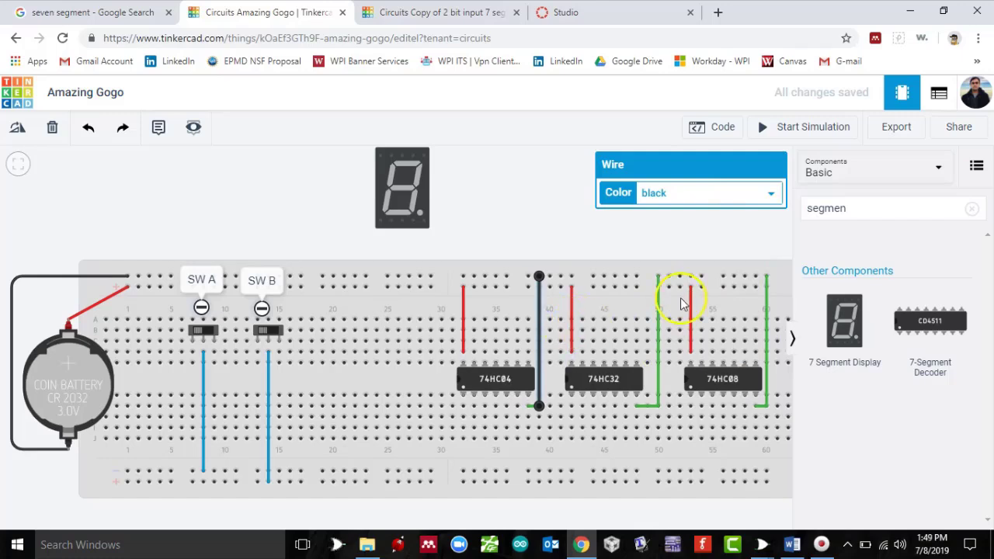
{"action": "left_click", "coordinate": [657, 307]}
{"action": "left_click", "coordinate": [687, 193]}
{"action": "left_click", "coordinate": [714, 210]}
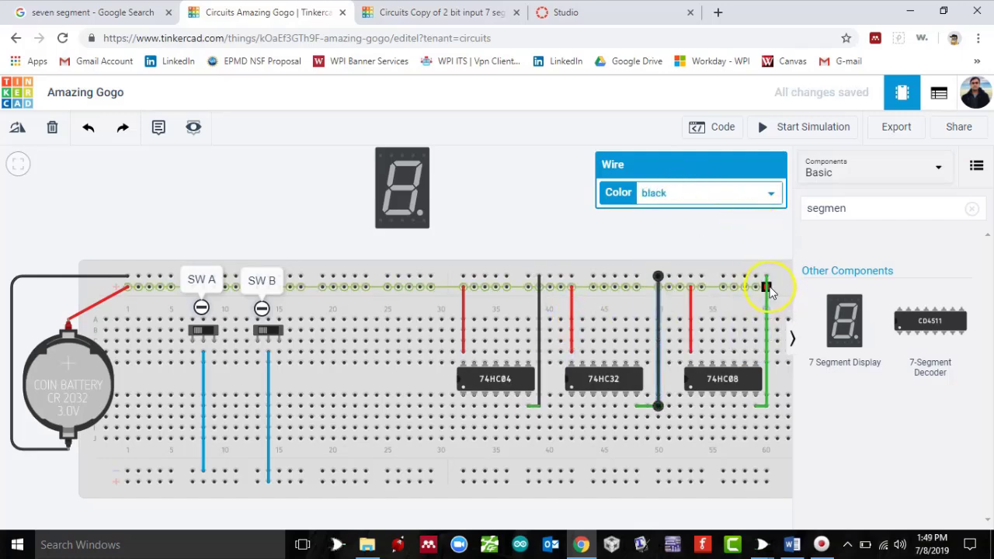
{"action": "left_click", "coordinate": [767, 288]}
{"action": "left_click", "coordinate": [759, 193]}
{"action": "left_click", "coordinate": [759, 217]}
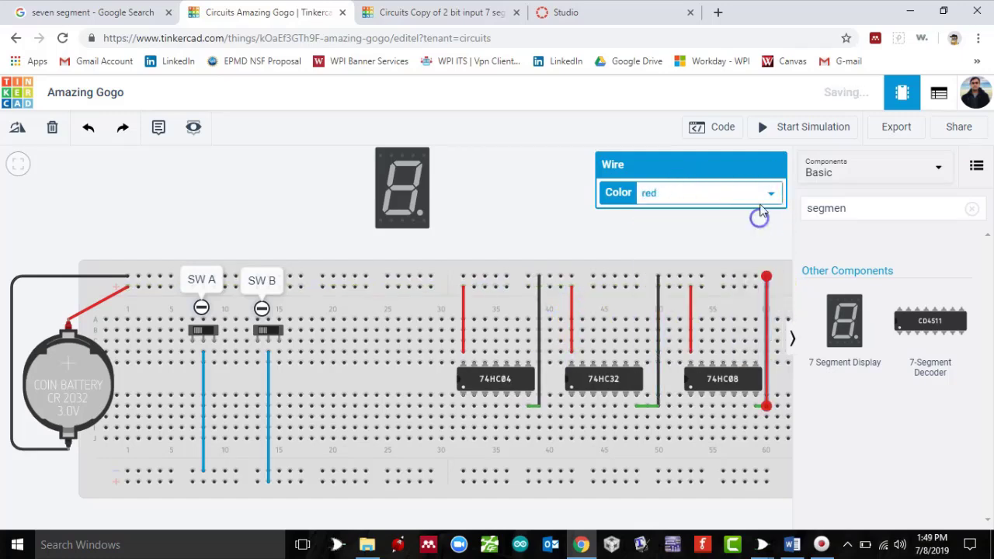
{"action": "left_click", "coordinate": [758, 194]}
{"action": "left_click", "coordinate": [757, 212]}
{"action": "left_click", "coordinate": [564, 241]}
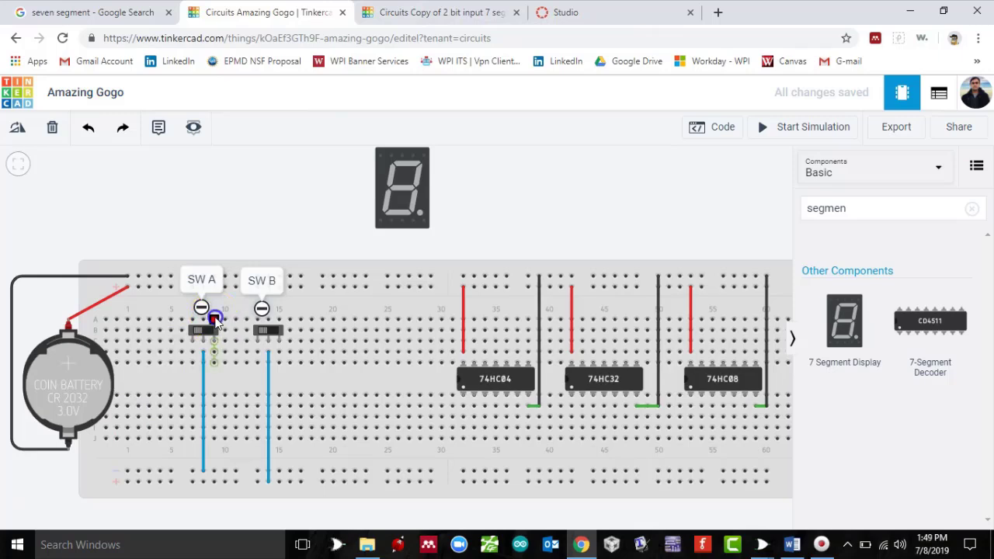
Wire switch A's column 9 terminal to the upper positive rail in red and its column 7 terminal to the upper negative rail in black.
{"action": "left_click_drag", "start_coordinate": [215, 321], "coordinate": [224, 287]}
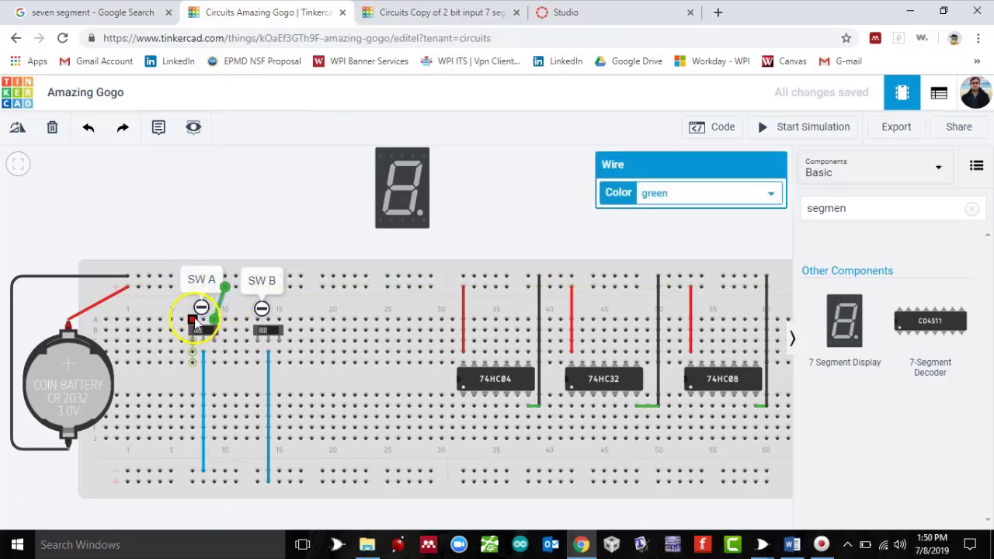
{"action": "left_click_drag", "start_coordinate": [192, 320], "coordinate": [170, 277]}
{"action": "left_click", "coordinate": [692, 192]}
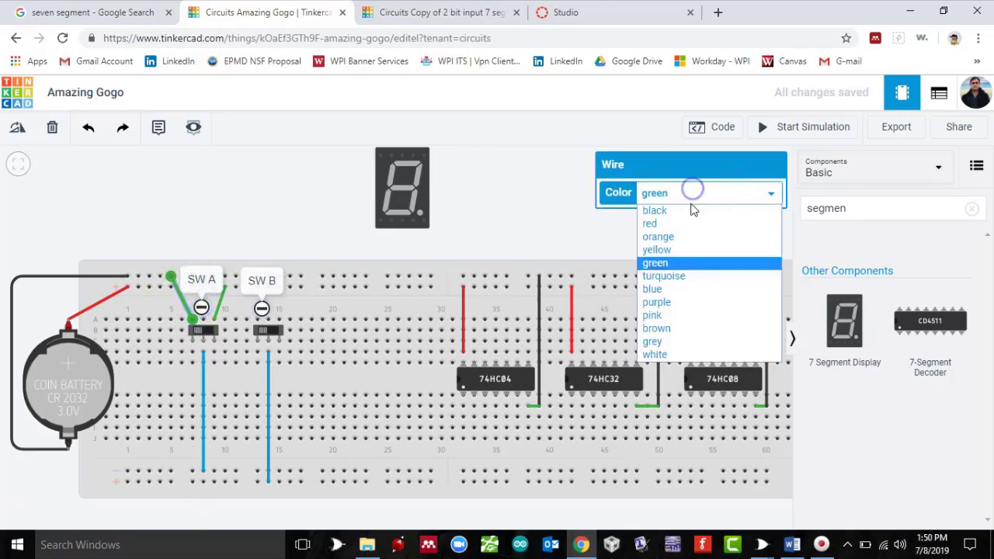
{"action": "left_click", "coordinate": [689, 206]}
{"action": "left_click_drag", "start_coordinate": [241, 292], "coordinate": [224, 287]}
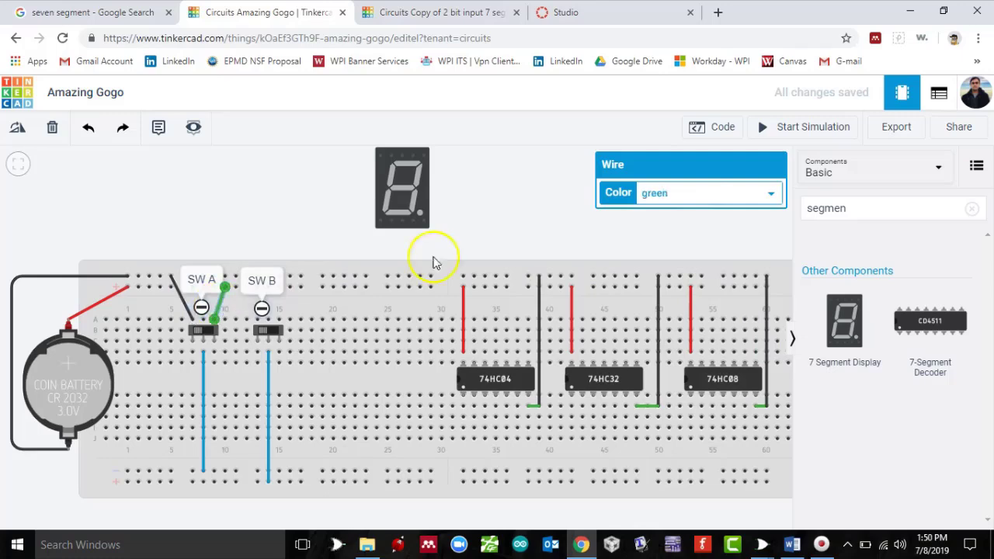
{"action": "left_click", "coordinate": [650, 198]}
{"action": "left_click", "coordinate": [649, 223]}
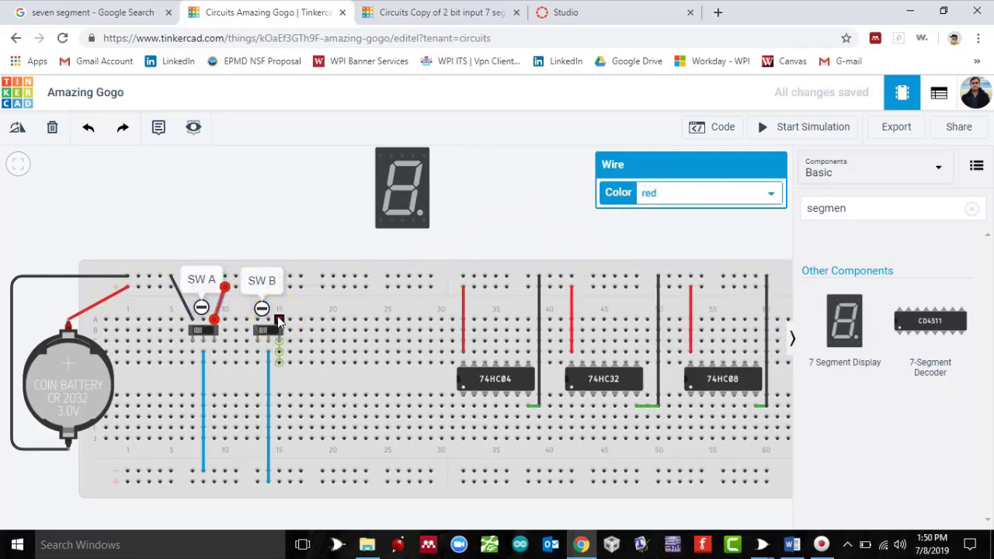
Wire switch B's column 15 terminal to the upper positive rail at column 16 and color the wire red.
{"action": "left_click", "coordinate": [277, 321]}
{"action": "left_click", "coordinate": [290, 286]}
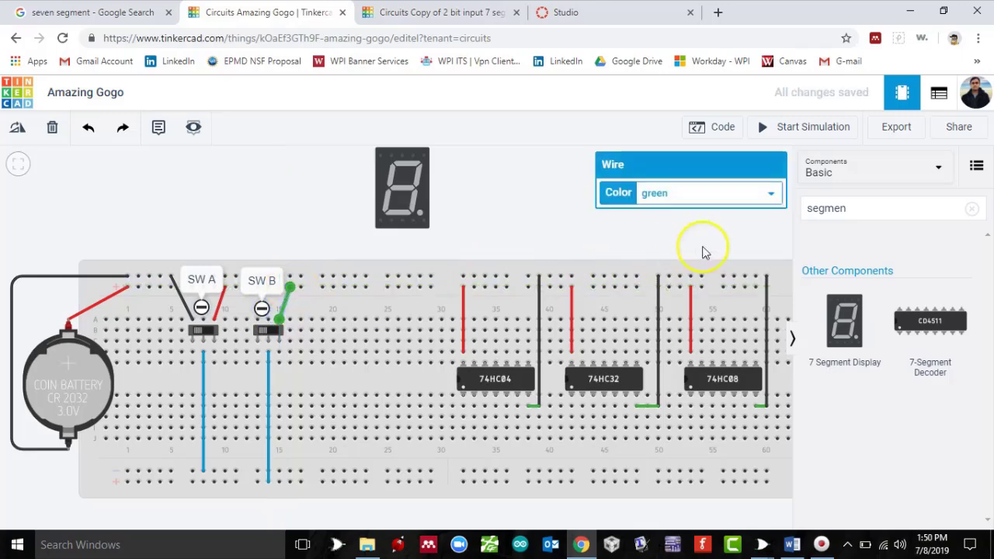
{"action": "left_click", "coordinate": [711, 193]}
{"action": "left_click", "coordinate": [685, 222]}
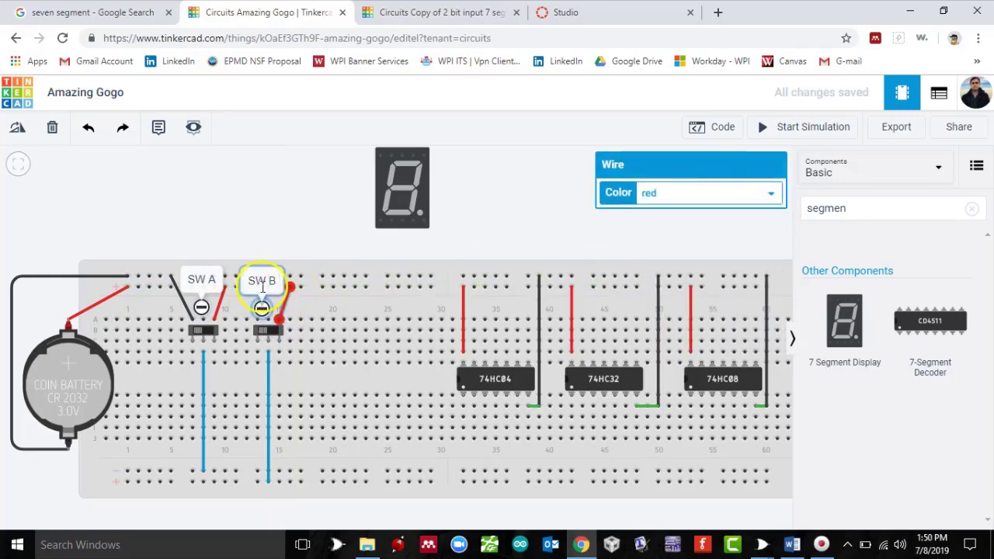
Move the SW A and SW B annotations to the left of their switches, clear of the terminal wires.
{"action": "left_click", "coordinate": [263, 287]}
{"action": "left_click", "coordinate": [197, 285]}
{"action": "left_click_drag", "start_coordinate": [201, 308], "coordinate": [163, 347]}
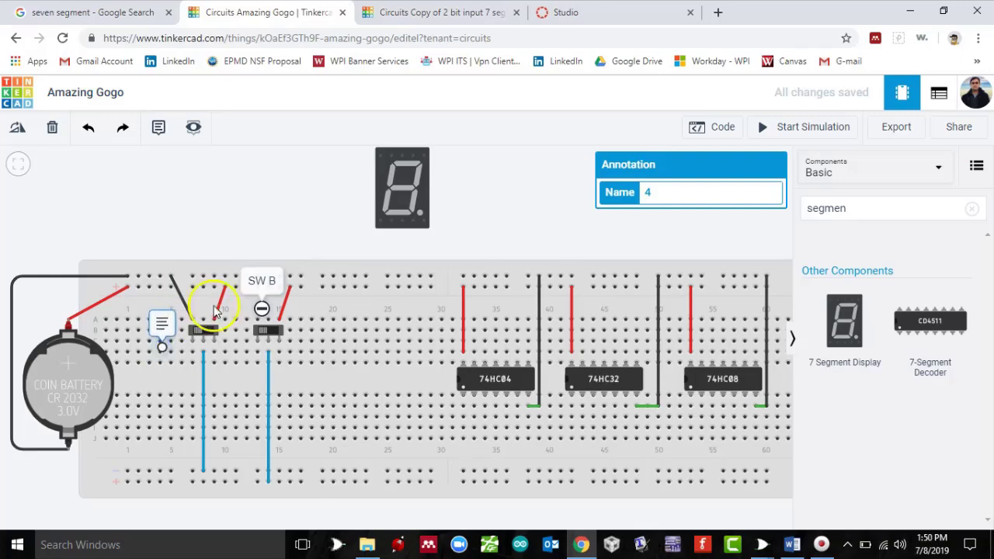
{"action": "left_click_drag", "start_coordinate": [261, 308], "coordinate": [236, 332]}
Wire switch B's column 13 terminal straight up to the upper positive rail and color the wire black.
{"action": "left_click", "coordinate": [257, 320]}
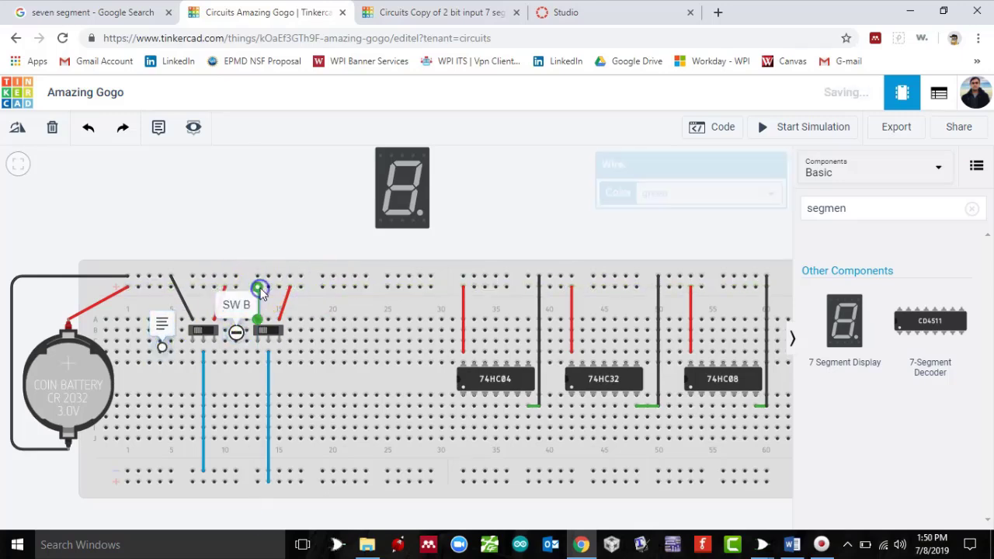
{"action": "left_click", "coordinate": [259, 287]}
{"action": "left_click", "coordinate": [672, 191]}
{"action": "left_click", "coordinate": [673, 208]}
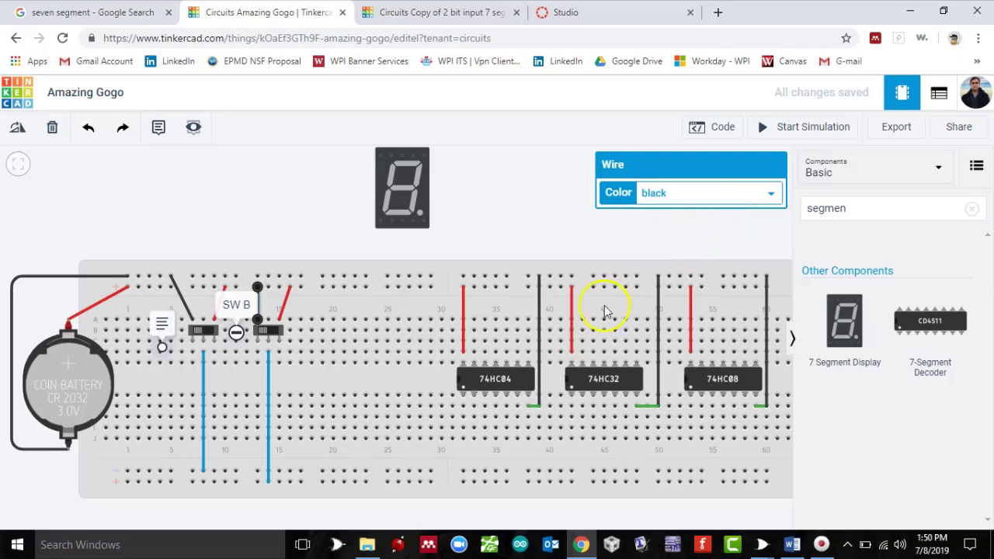
Clear the component search, add a resistor above the breadboard near column 46 and set its resistance to 100 Ω.
{"action": "left_click", "coordinate": [971, 210]}
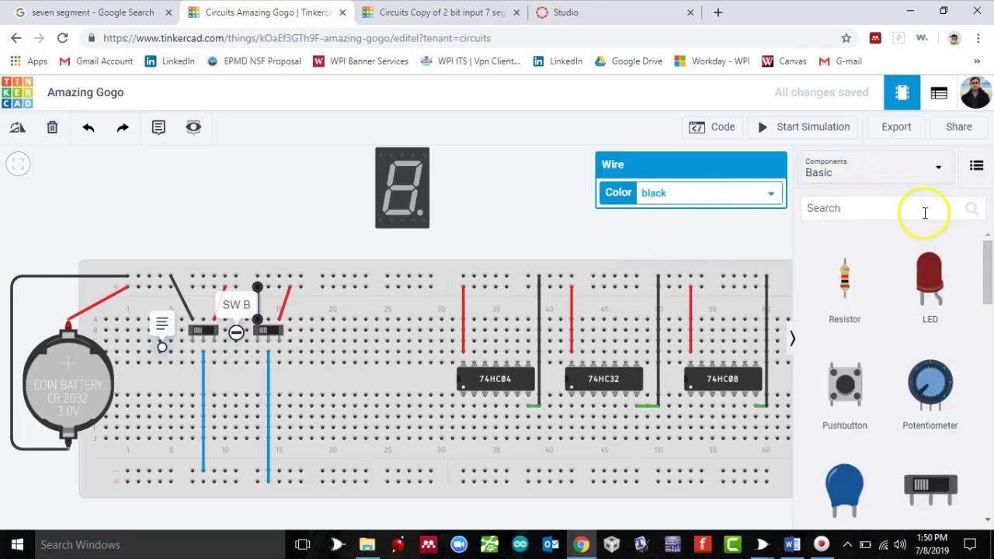
{"action": "left_click", "coordinate": [924, 211]}
{"action": "left_click_drag", "start_coordinate": [845, 281], "coordinate": [614, 208]}
{"action": "left_click", "coordinate": [722, 224]}
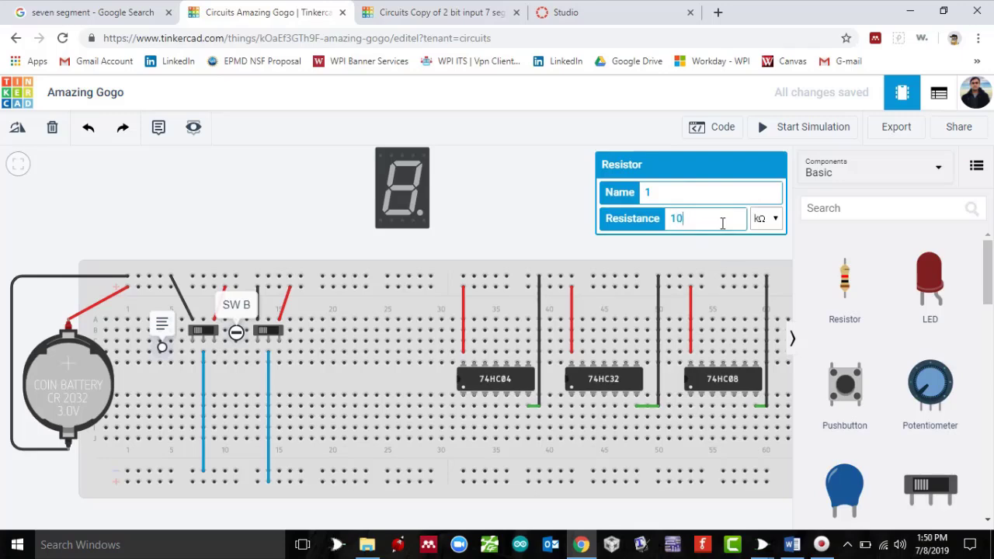
{"action": "left_click", "coordinate": [761, 220]}
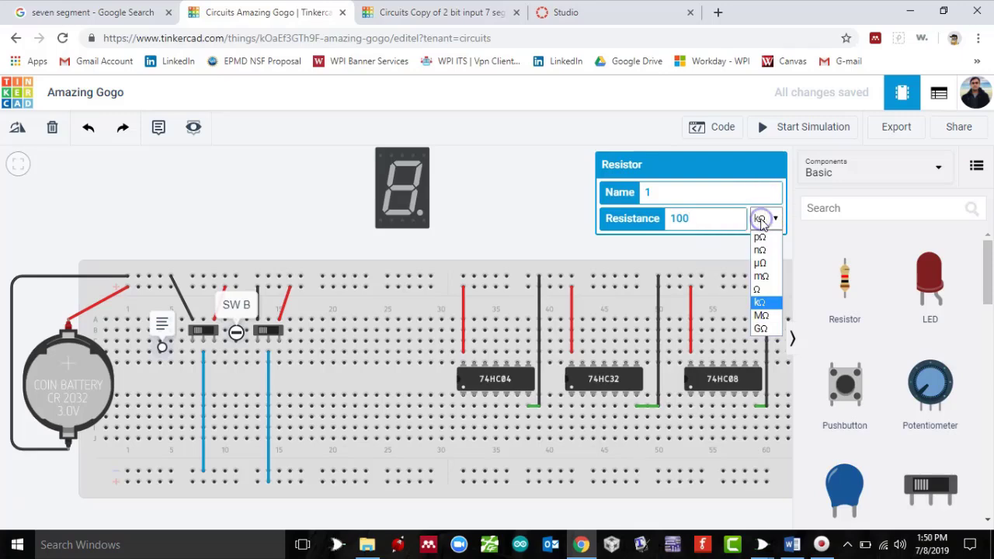
{"action": "double_click", "coordinate": [666, 220]}
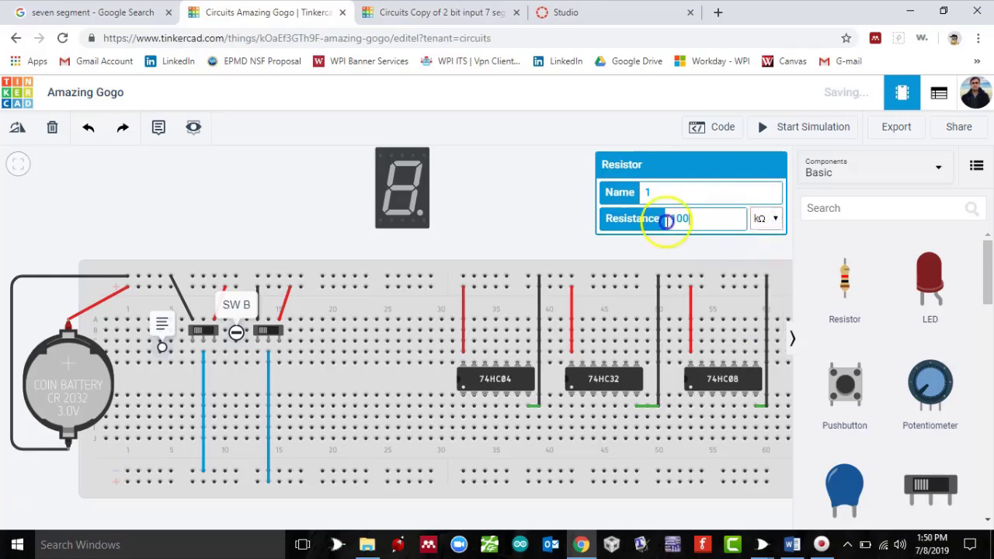
{"action": "left_click", "coordinate": [779, 220]}
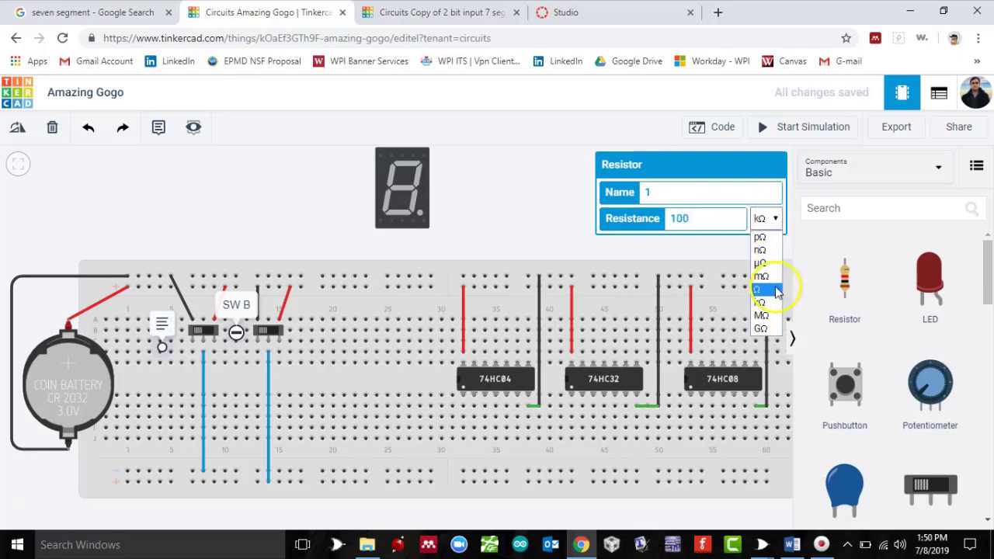
{"action": "left_click", "coordinate": [773, 289]}
{"action": "left_click", "coordinate": [534, 204]}
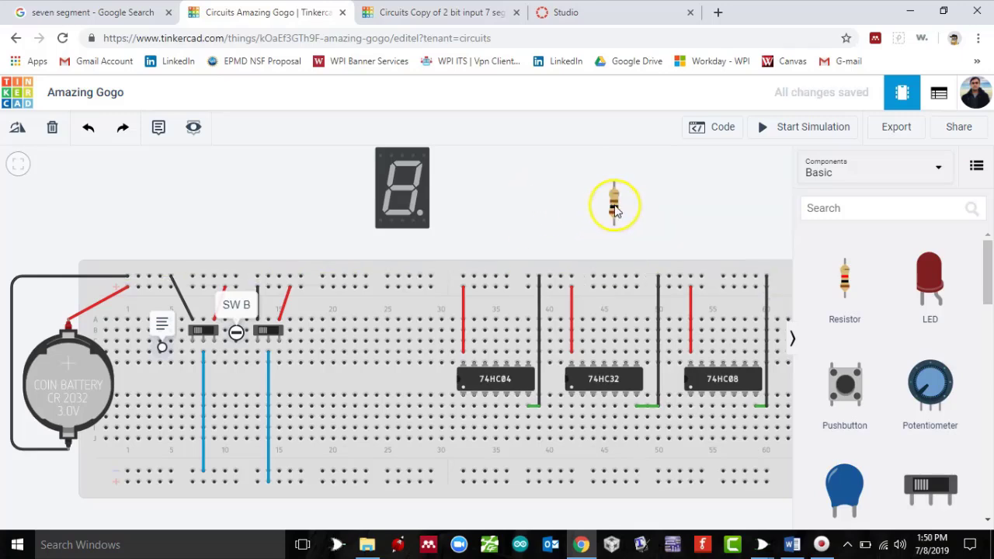
Duplicate the 100 Ω resistor six times, placing the copies above the breadboard beside the seven-segment display.
{"action": "left_click", "coordinate": [610, 206]}
{"action": "left_click", "coordinate": [522, 215]}
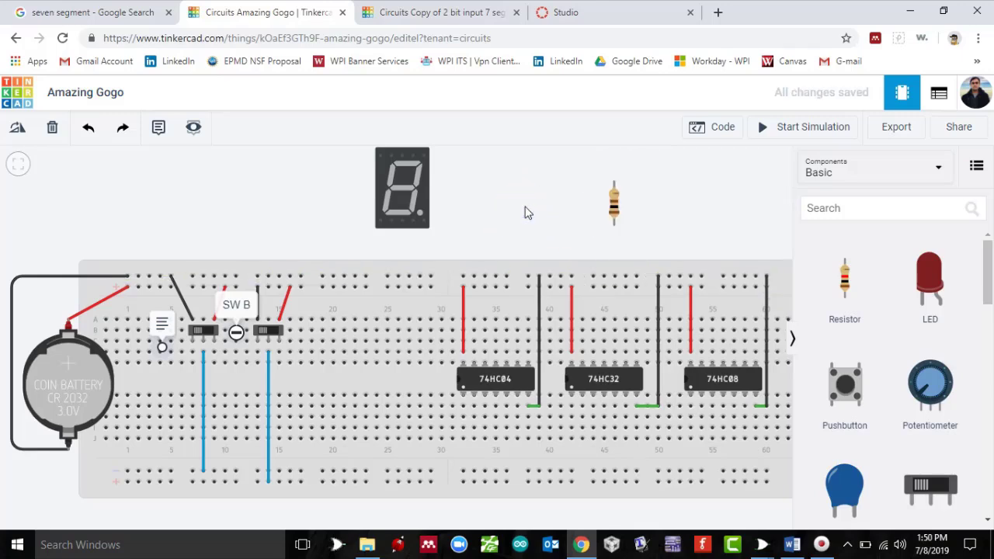
{"action": "left_click", "coordinate": [550, 217]}
{"action": "left_click_drag", "start_coordinate": [611, 205], "coordinate": [575, 208]}
{"action": "key", "text": "ctrl+v"}
{"action": "left_click", "coordinate": [543, 208]}
{"action": "key", "text": "ctrl+v"}
{"action": "left_click", "coordinate": [567, 241]}
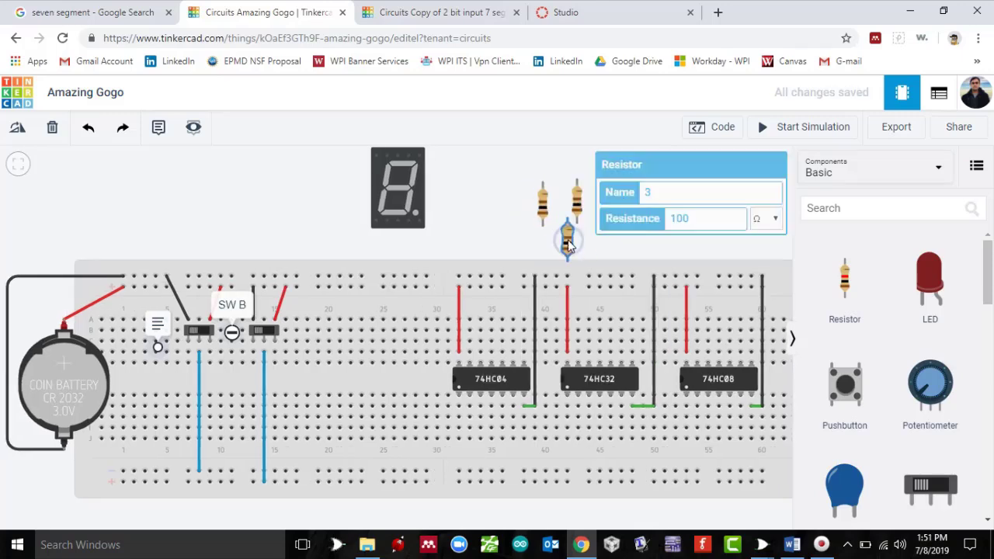
{"action": "left_click", "coordinate": [566, 232]}
{"action": "left_click", "coordinate": [513, 213]}
{"action": "key", "text": "ctrl+v"}
{"action": "left_click", "coordinate": [502, 205]}
{"action": "left_click", "coordinate": [489, 205]}
{"action": "key", "text": "ctrl+v"}
{"action": "left_click", "coordinate": [554, 169]}
{"action": "left_click", "coordinate": [506, 172]}
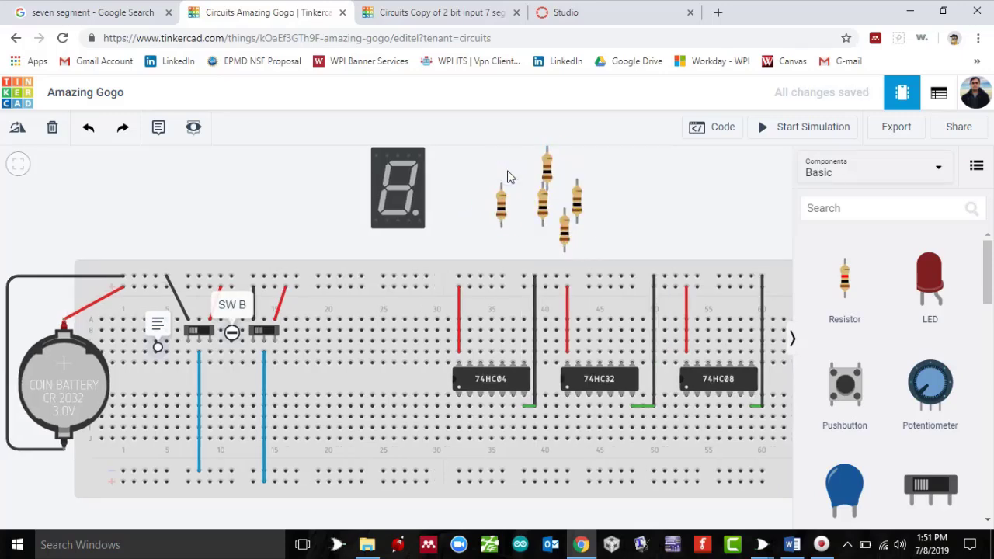
{"action": "key", "text": "ctrl+v"}
{"action": "left_click", "coordinate": [507, 172]}
{"action": "key", "text": "ctrl+v"}
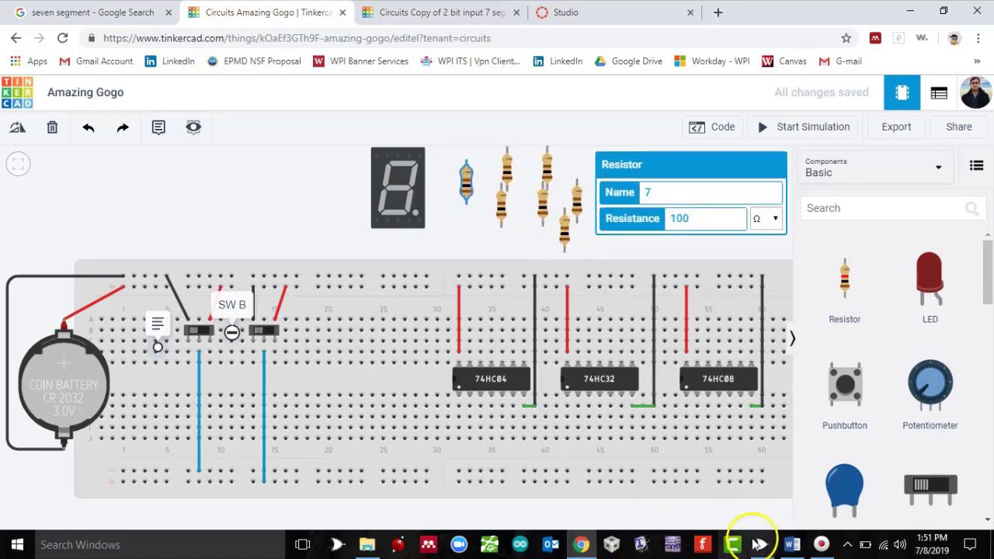
Review output a's minimized expression in Logisim's Combinational Analysis and the 7404 pin configuration in the Word lab document.
{"action": "mouse_move", "coordinate": [726, 524]}
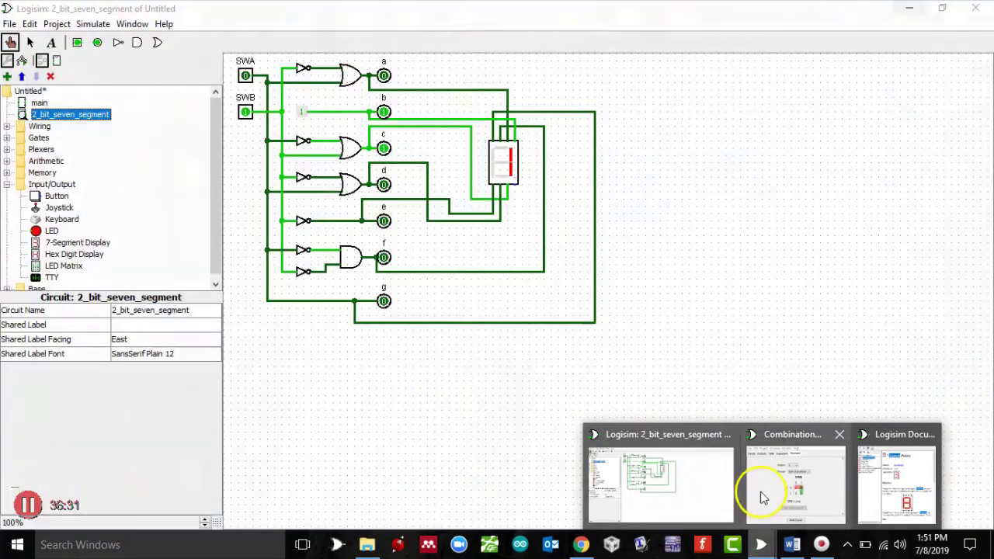
{"action": "left_click", "coordinate": [755, 489]}
{"action": "left_click", "coordinate": [781, 132]}
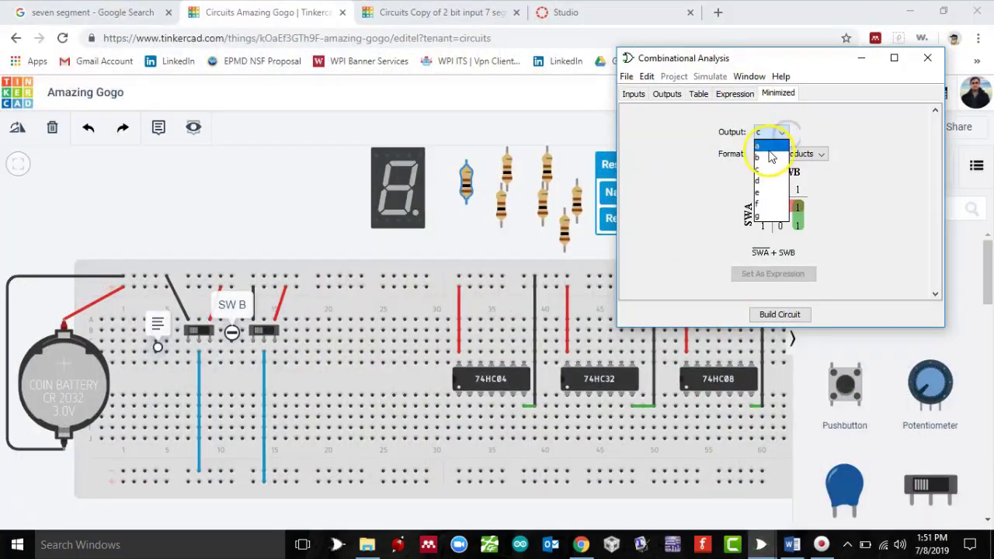
{"action": "left_click", "coordinate": [767, 149]}
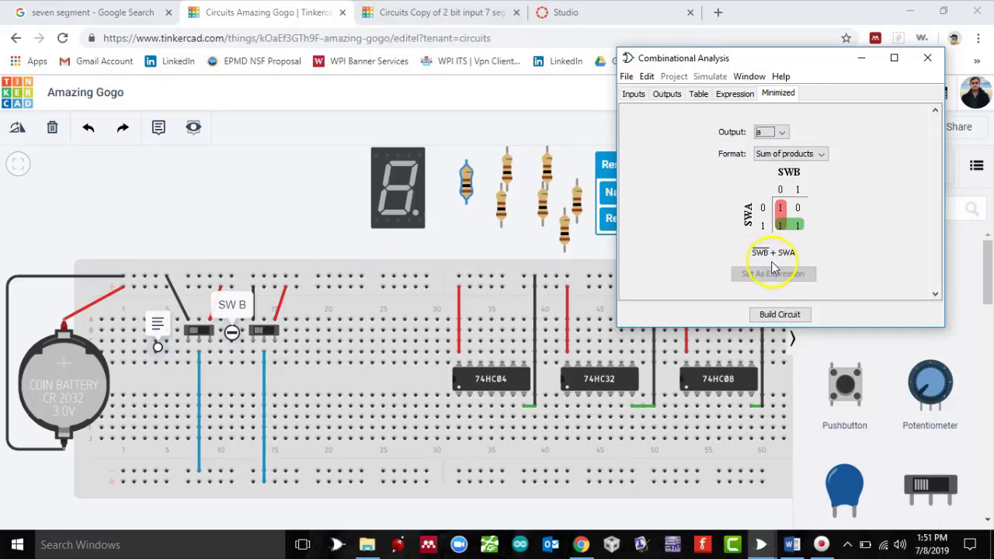
{"action": "left_click", "coordinate": [854, 63]}
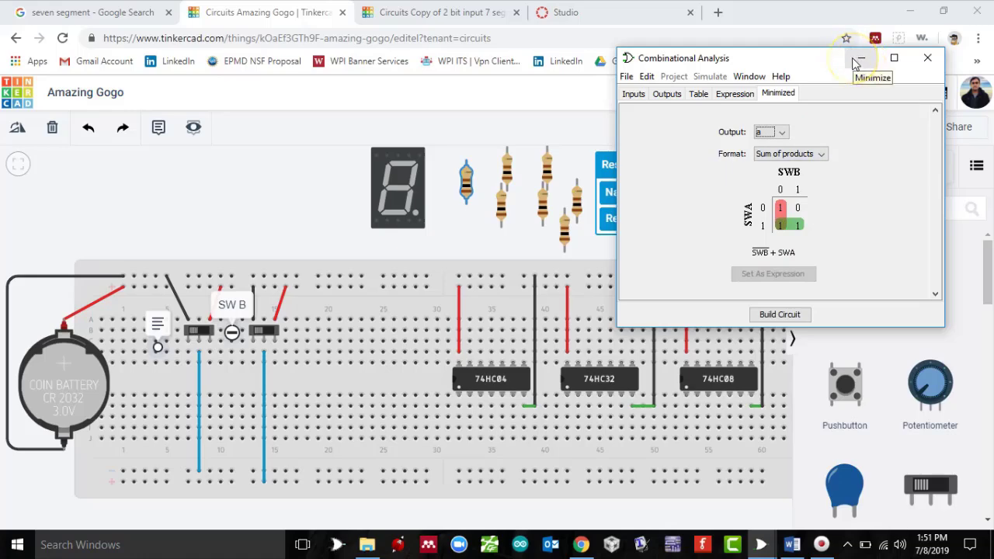
{"action": "left_click", "coordinate": [854, 61]}
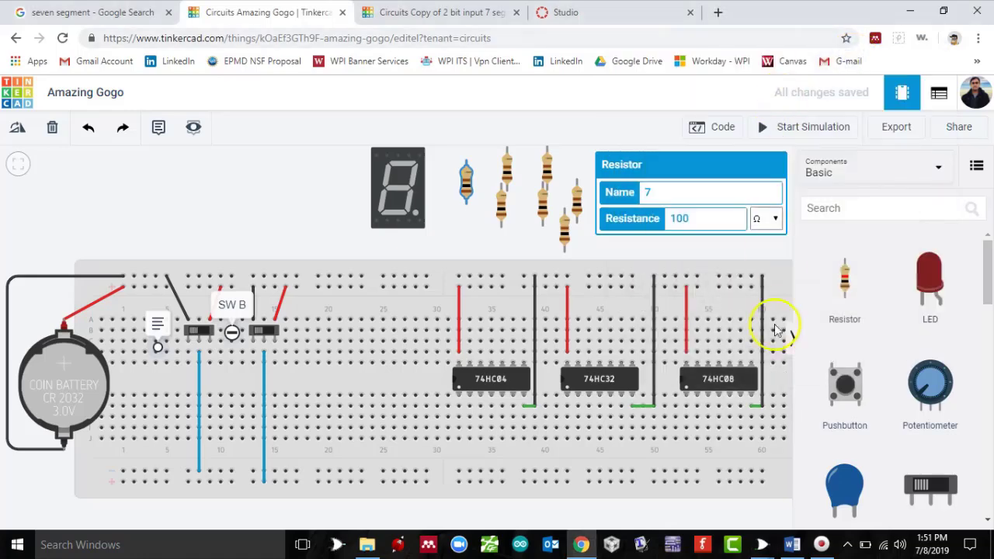
{"action": "left_click", "coordinate": [792, 546]}
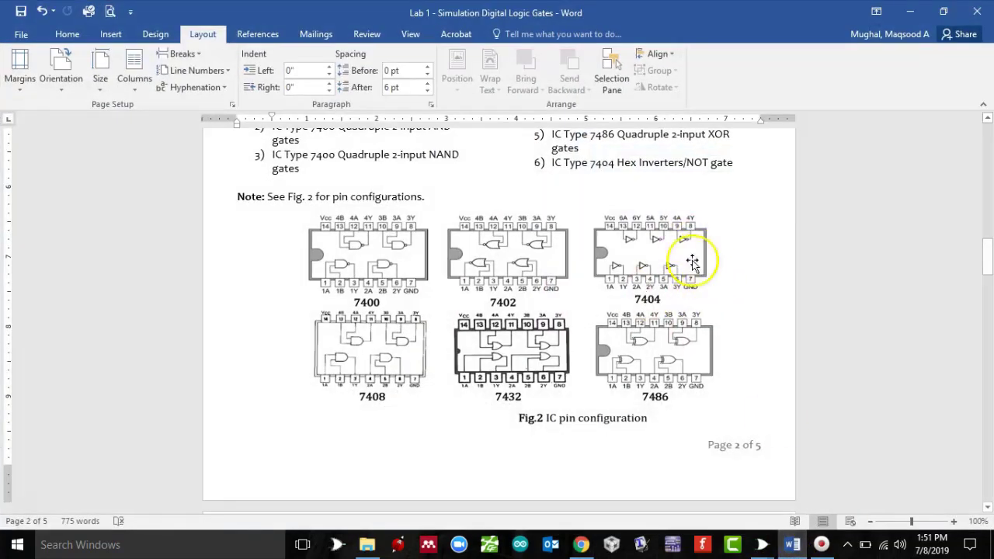
{"action": "left_click", "coordinate": [910, 13]}
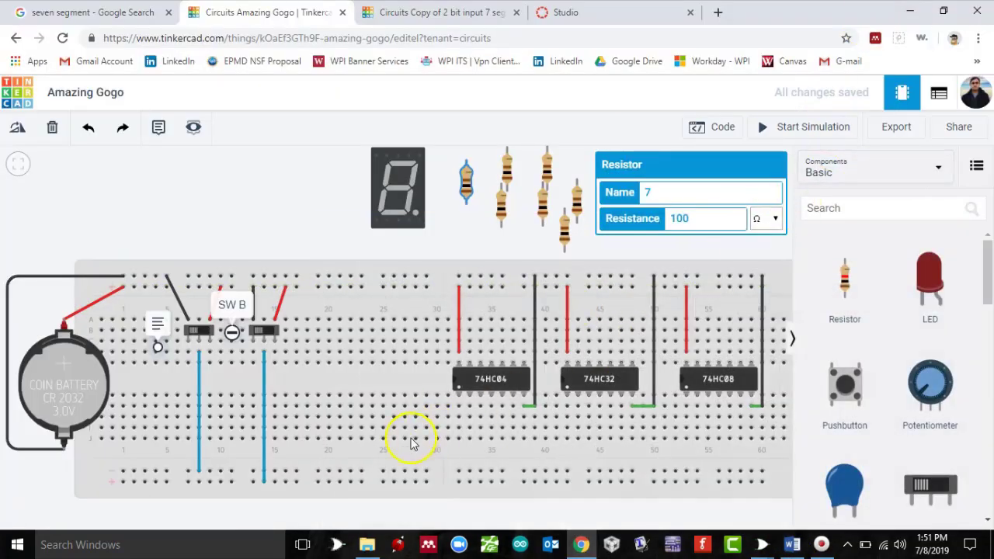
Wire the 74HC04's first inverter input at column 32 to the lower positive rail and its column 33 output to the 74HC32's column 42 input.
{"action": "left_click_drag", "start_coordinate": [458, 406], "coordinate": [460, 483]}
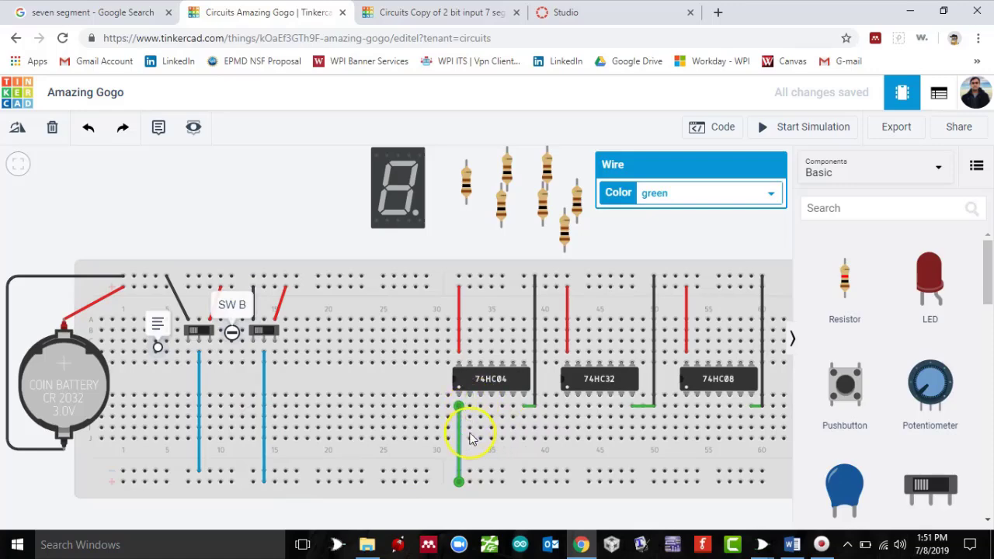
{"action": "left_click_drag", "start_coordinate": [469, 440], "coordinate": [517, 442]}
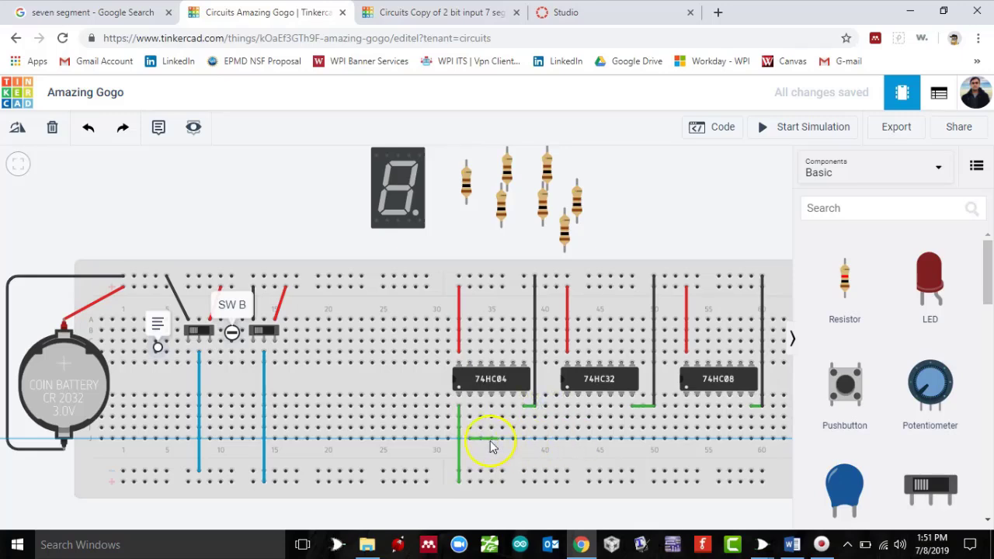
{"action": "left_click_drag", "start_coordinate": [454, 442], "coordinate": [566, 441]}
Recheck the pin configuration and output a's expression, and wire the 74HC32's second input at column 43 to the lower negative rail.
{"action": "left_click", "coordinate": [792, 545]}
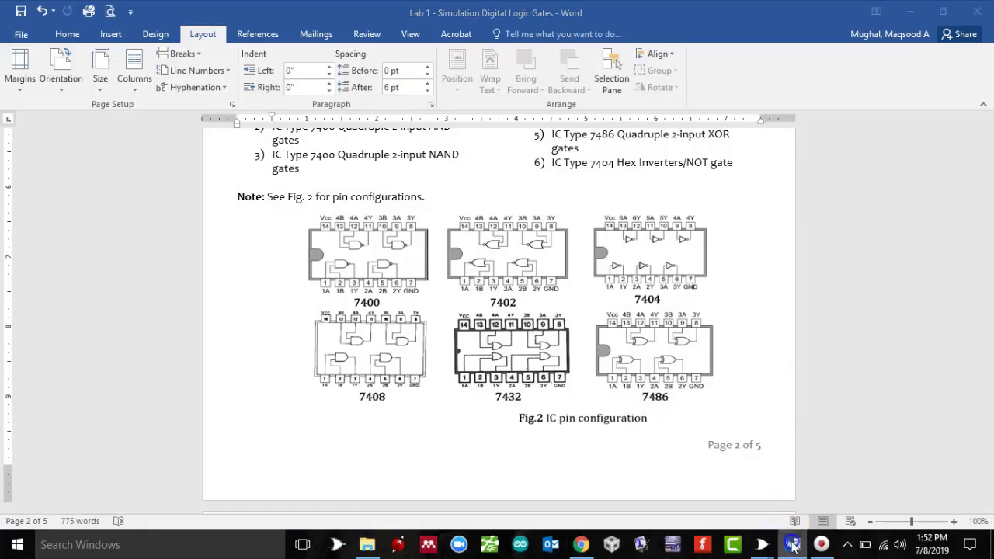
{"action": "left_click", "coordinate": [792, 544]}
{"action": "mouse_move", "coordinate": [776, 543]}
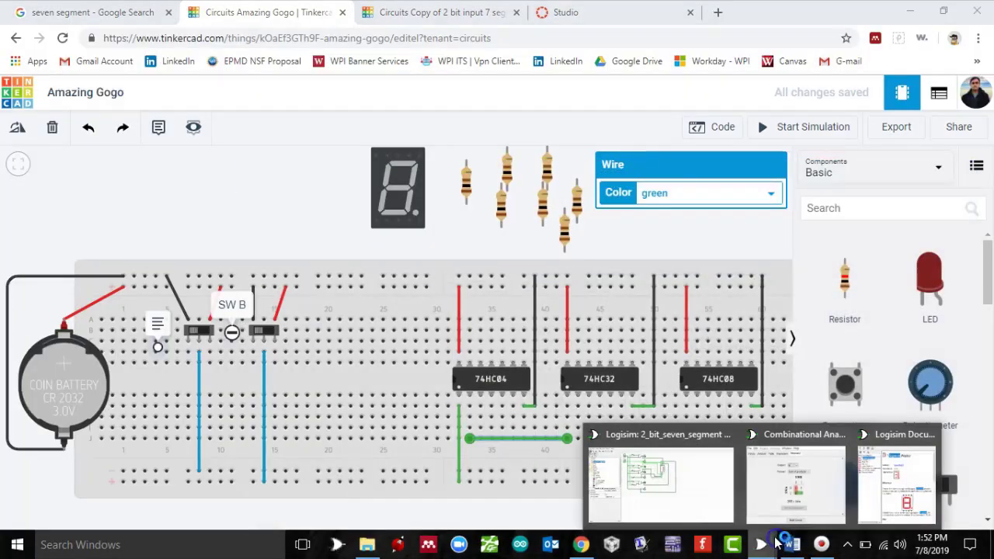
{"action": "left_click", "coordinate": [660, 478]}
{"action": "left_click", "coordinate": [783, 436]}
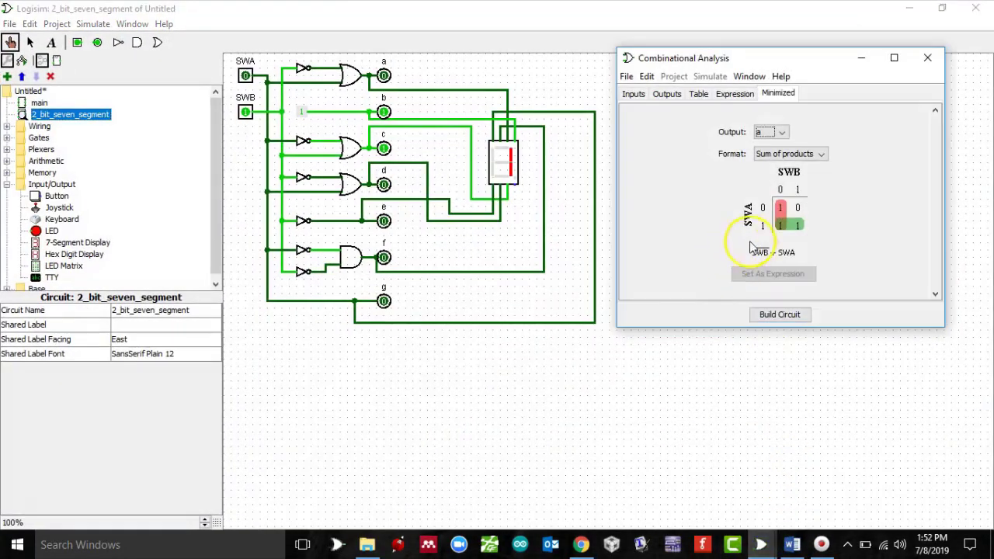
{"action": "left_click", "coordinate": [861, 57]}
{"action": "left_click", "coordinate": [906, 8]}
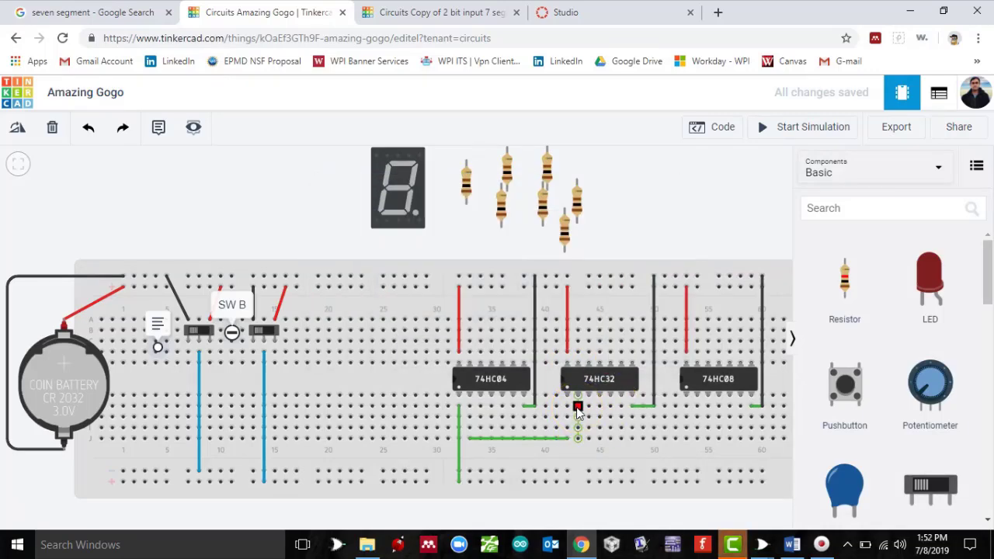
{"action": "left_click_drag", "start_coordinate": [576, 409], "coordinate": [568, 471]}
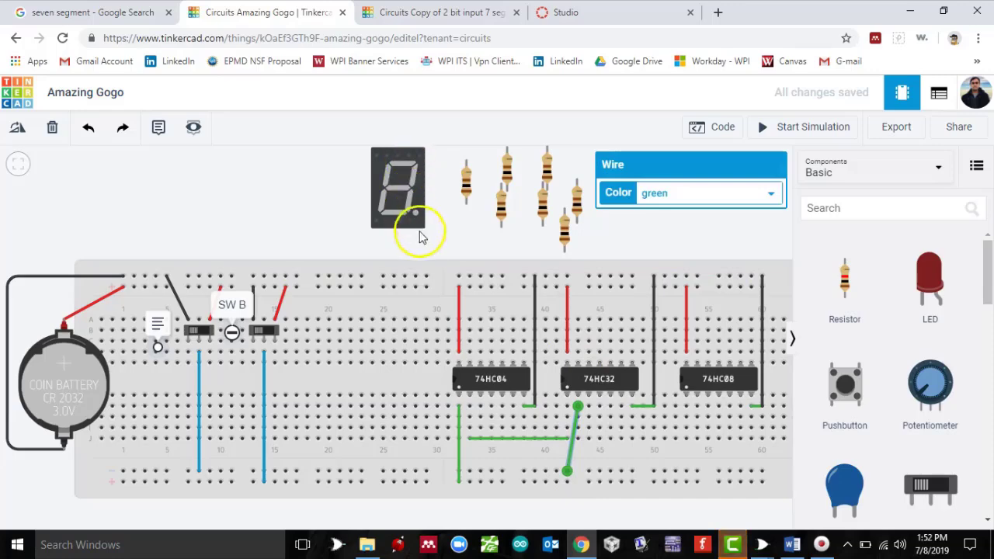
Move a resistor beside the display and wire display pin A through it to the 74HC32's first gate output at column 44.
{"action": "left_click_drag", "start_coordinate": [466, 189], "coordinate": [437, 208]}
{"action": "left_click", "coordinate": [419, 159]}
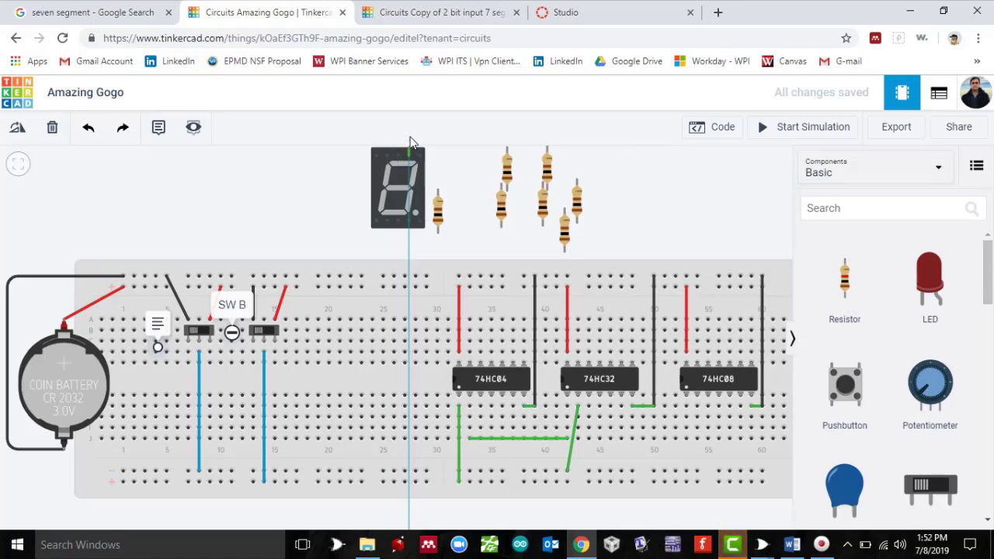
{"action": "key", "text": "Escape"}
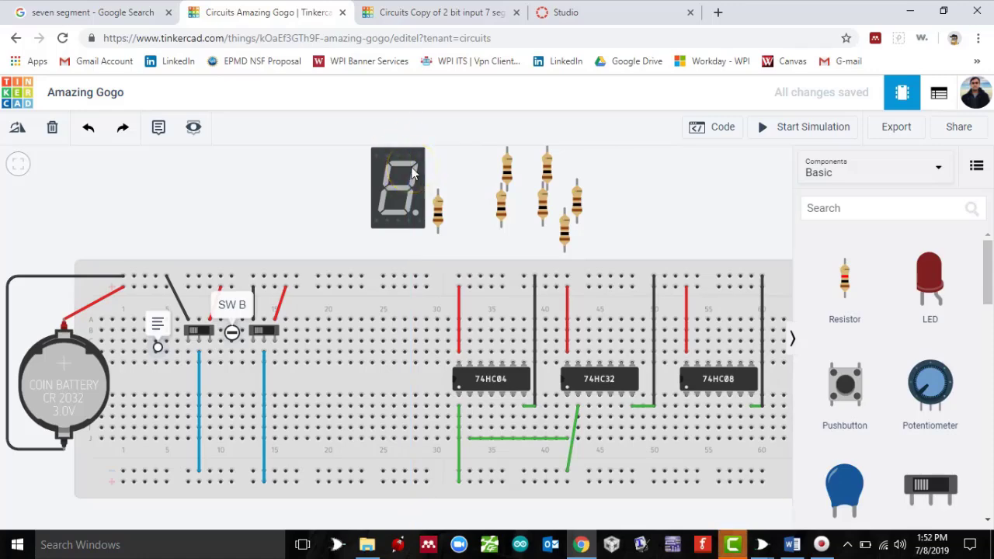
{"action": "left_click_drag", "start_coordinate": [403, 176], "coordinate": [402, 185]}
{"action": "left_click", "coordinate": [408, 164]}
{"action": "left_click", "coordinate": [408, 150]}
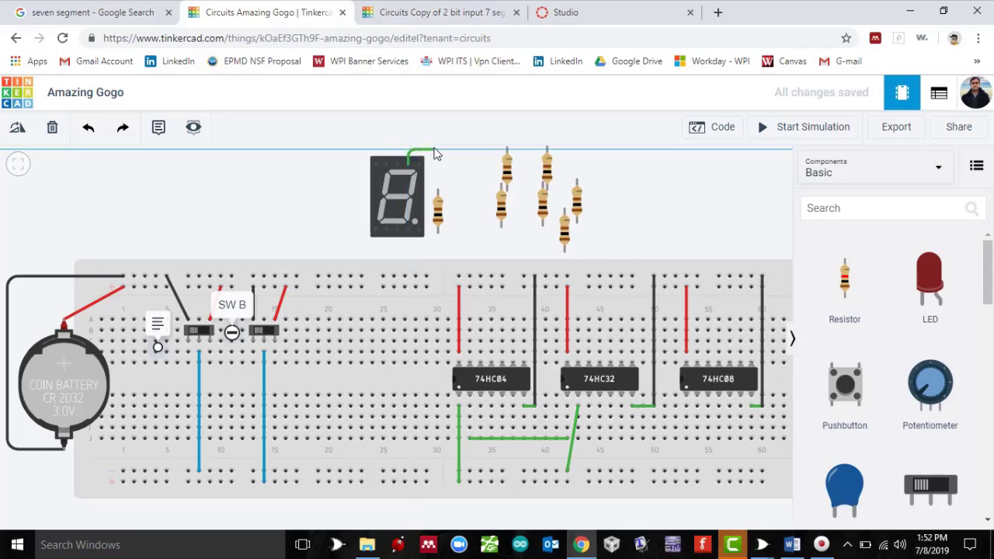
{"action": "left_click", "coordinate": [436, 154]}
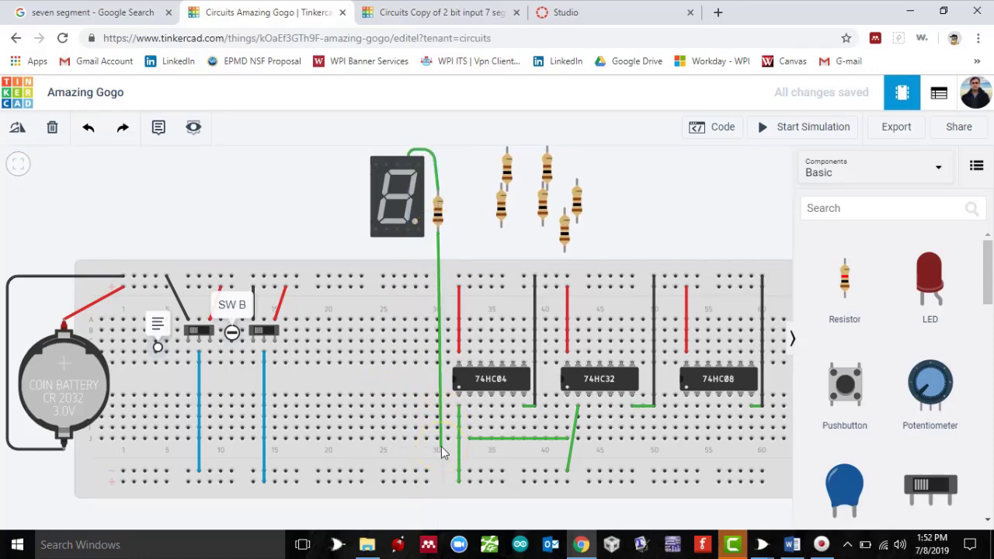
{"action": "left_click", "coordinate": [589, 444]}
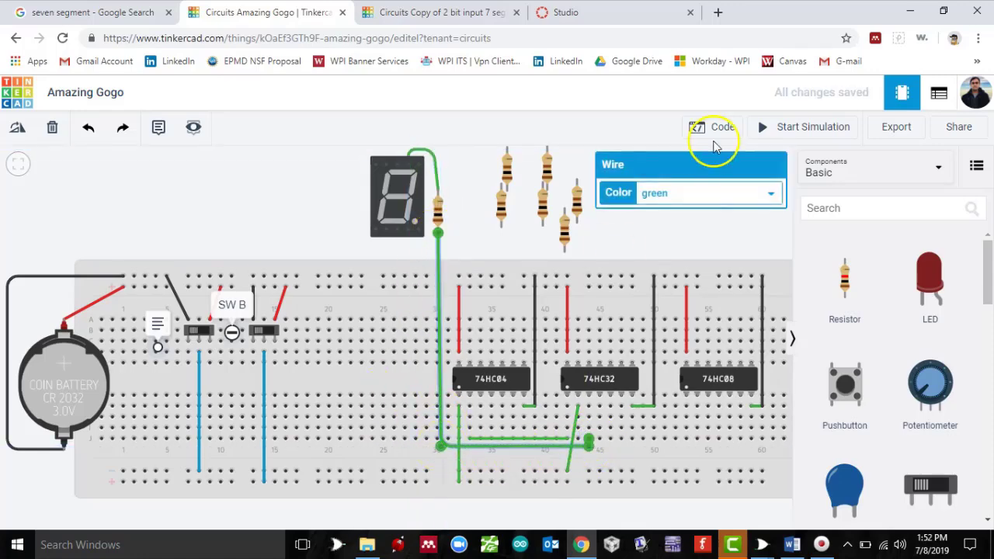
Color both wires of the segment a connection, above and below its resistor, purple.
{"action": "left_click", "coordinate": [701, 193]}
{"action": "left_click", "coordinate": [672, 303]}
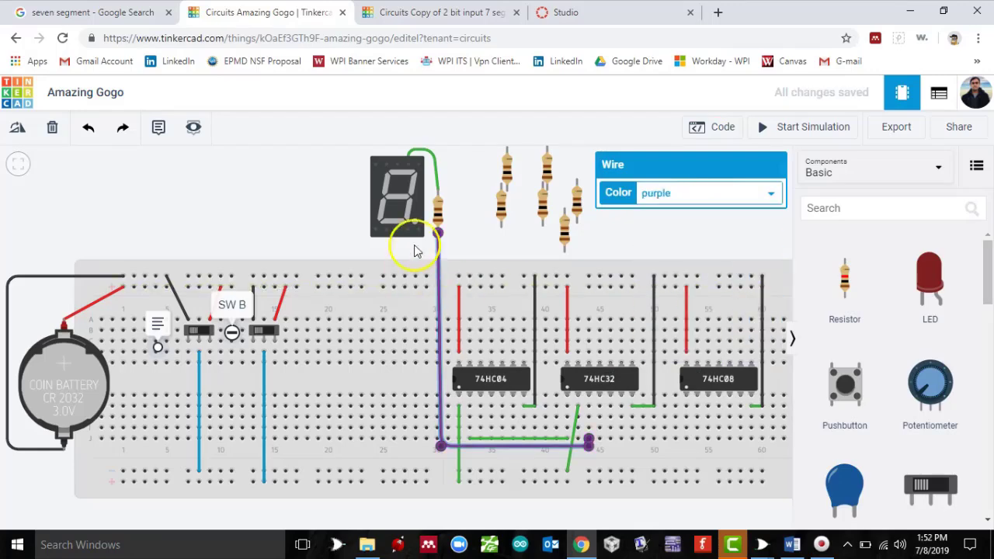
{"action": "left_click", "coordinate": [436, 166]}
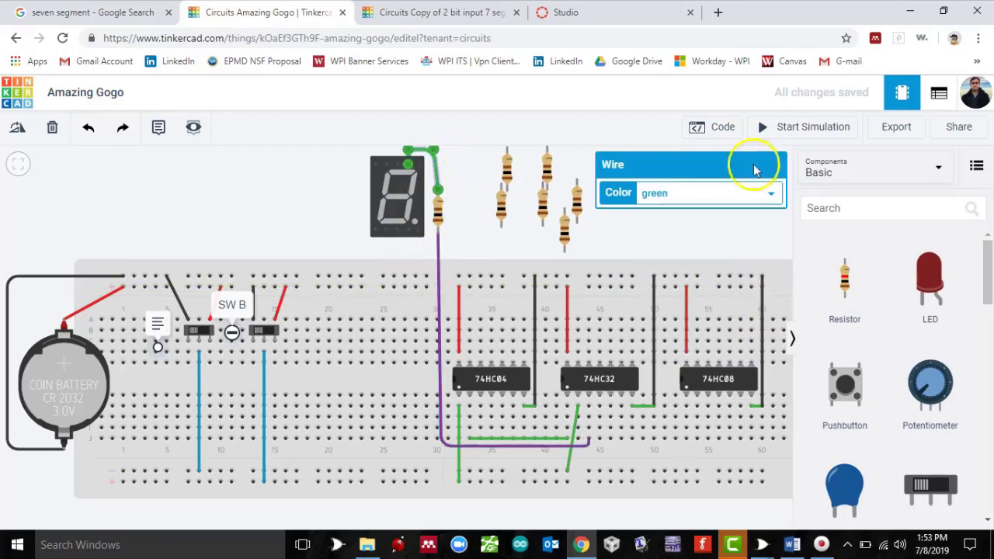
{"action": "left_click", "coordinate": [705, 192]}
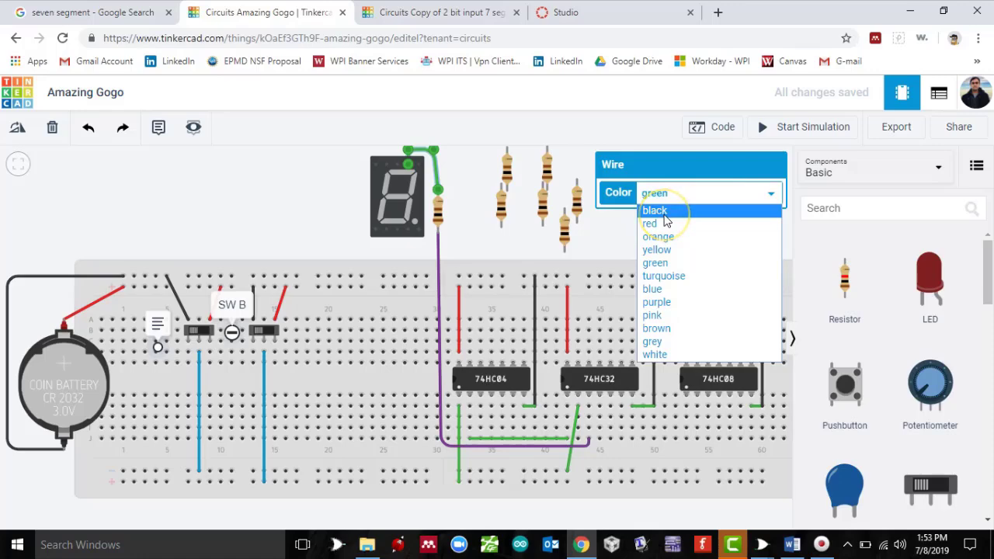
{"action": "left_click", "coordinate": [672, 303]}
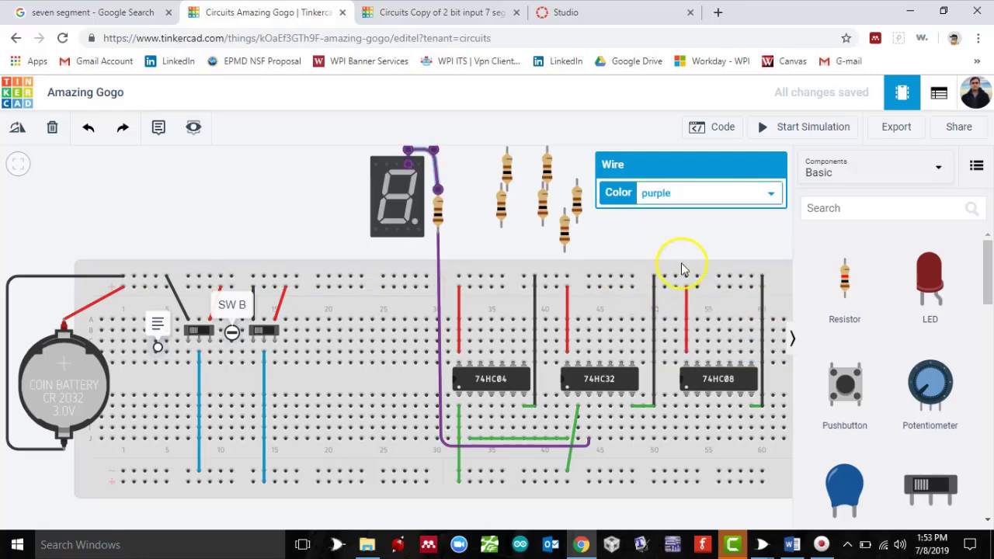
{"action": "left_click", "coordinate": [677, 234]}
Consult the IC pin configurations in Word and output b's minimized expression in Logisim's Combinational Analysis.
{"action": "left_click", "coordinate": [792, 544]}
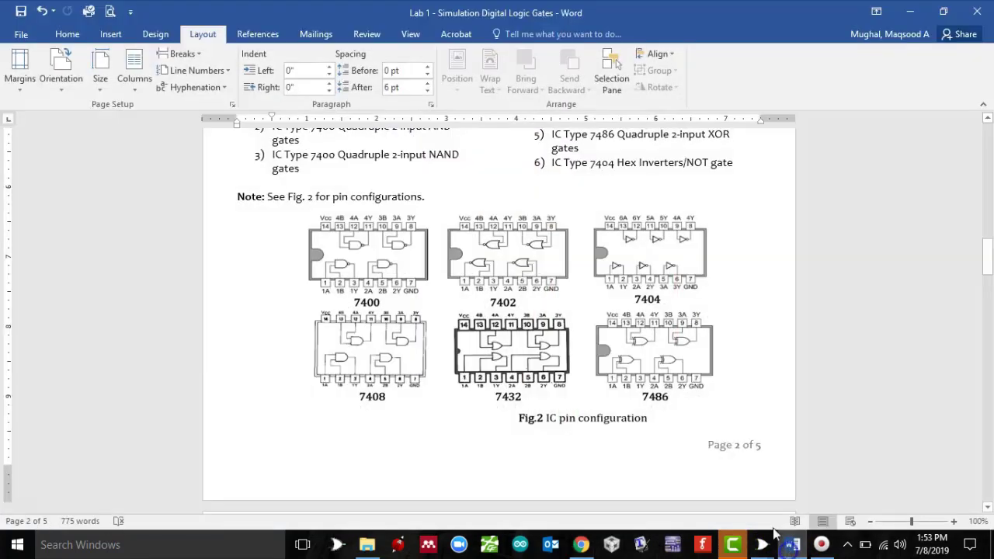
{"action": "left_click", "coordinate": [792, 544]}
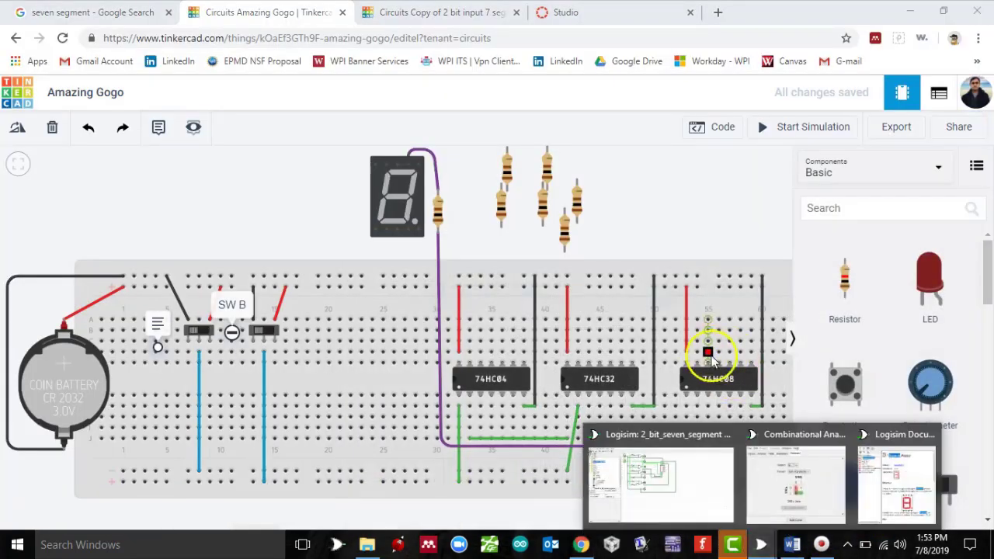
{"action": "left_click", "coordinate": [769, 132]}
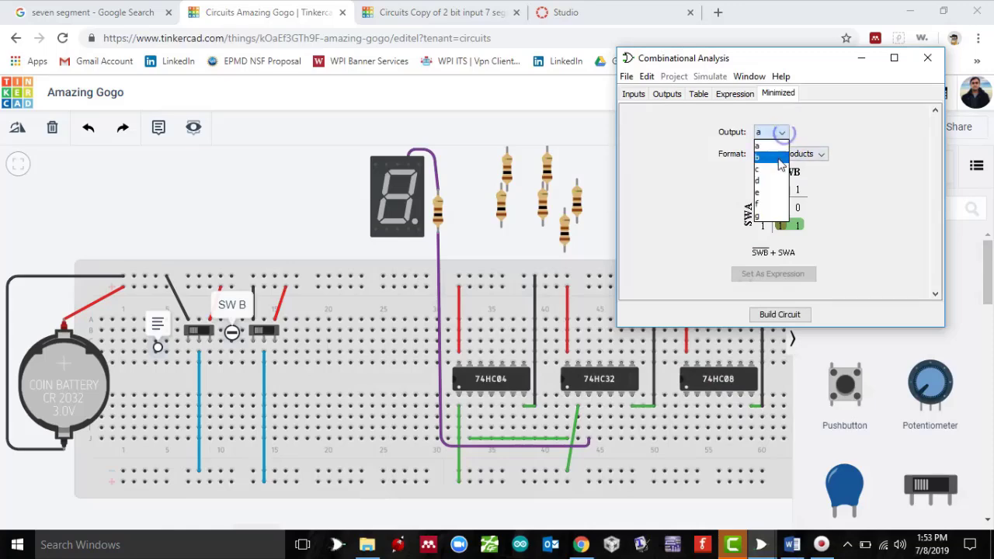
{"action": "left_click", "coordinate": [778, 155]}
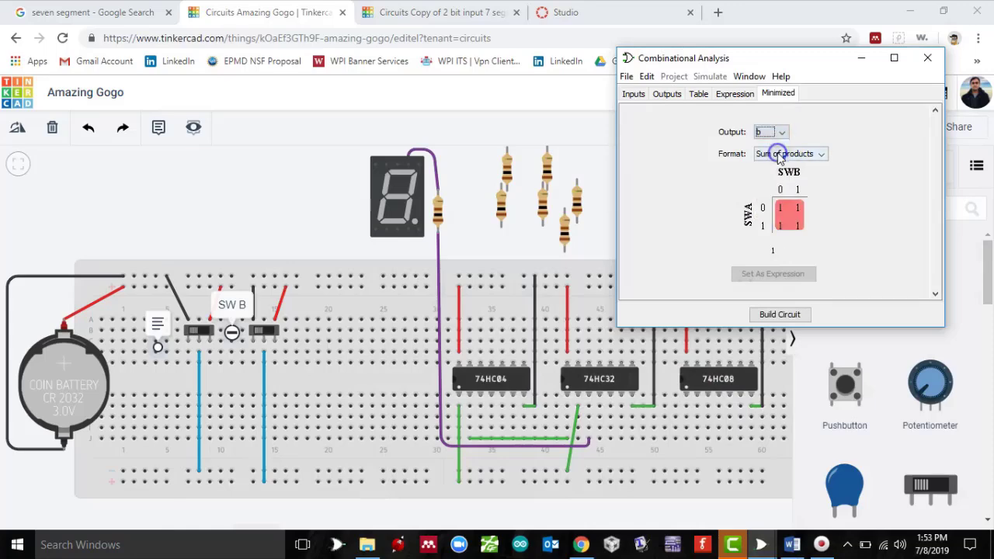
{"action": "left_click", "coordinate": [859, 59]}
{"action": "left_click_drag", "start_coordinate": [505, 215], "coordinate": [330, 227]}
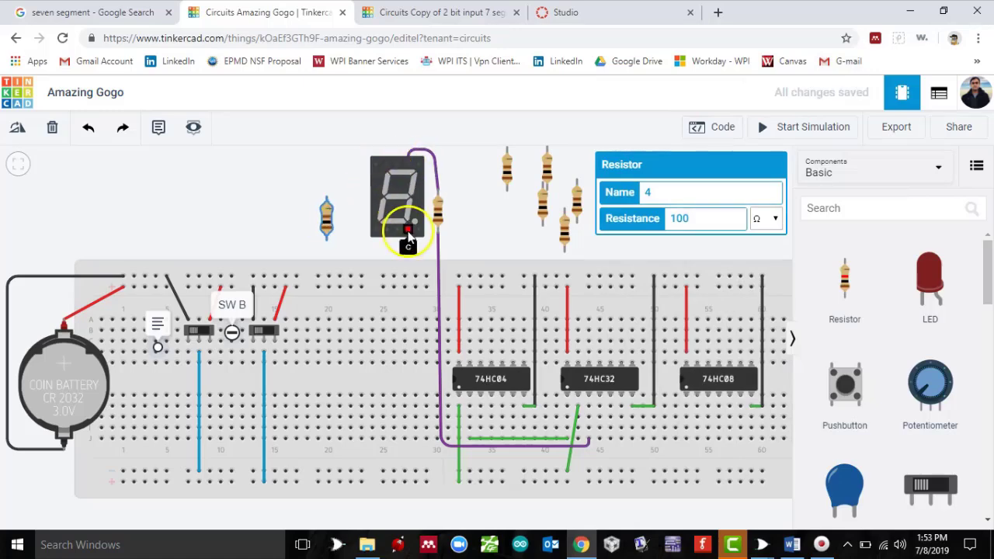
{"action": "left_click", "coordinate": [422, 164]}
{"action": "left_click", "coordinate": [458, 164]}
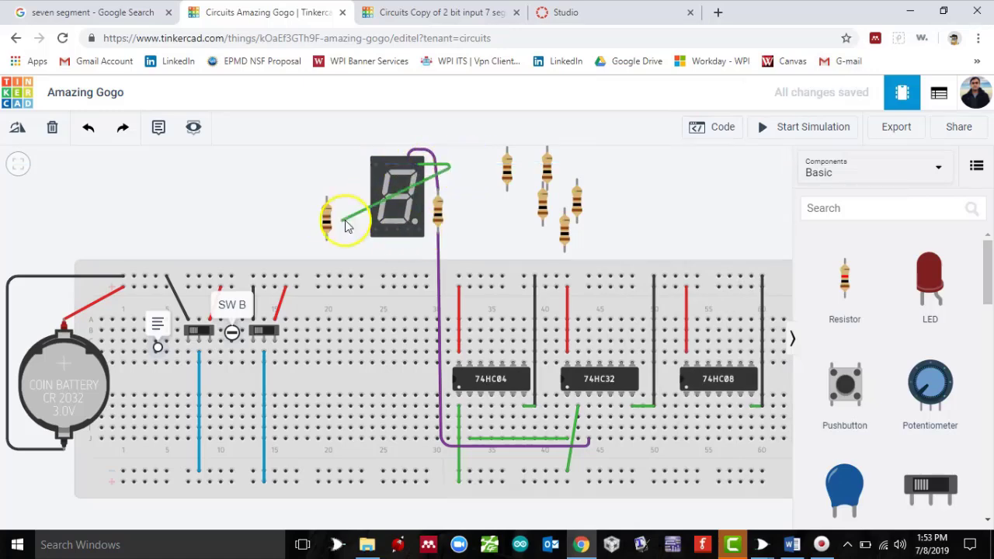
{"action": "left_click", "coordinate": [459, 187]}
{"action": "key", "text": "Escape"}
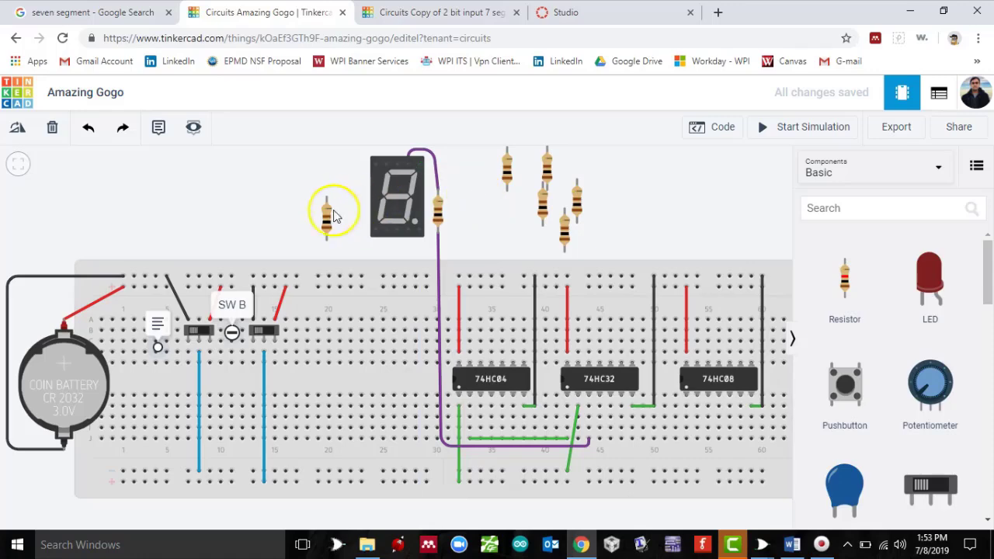
Move the resistor from the display's far side to stand directly alongside the segment a resistor.
{"action": "left_click_drag", "start_coordinate": [328, 219], "coordinate": [463, 196]}
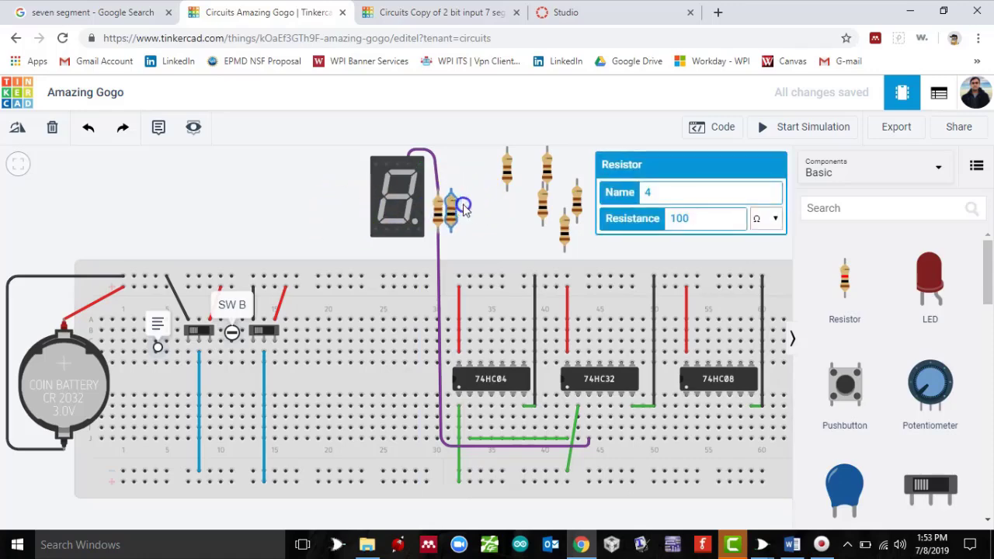
Wire display pin B to the second resistor's upper terminal and the resistor's lower terminal to the breadboard's upper positive rail.
{"action": "left_click", "coordinate": [418, 164]}
{"action": "left_click", "coordinate": [458, 163]}
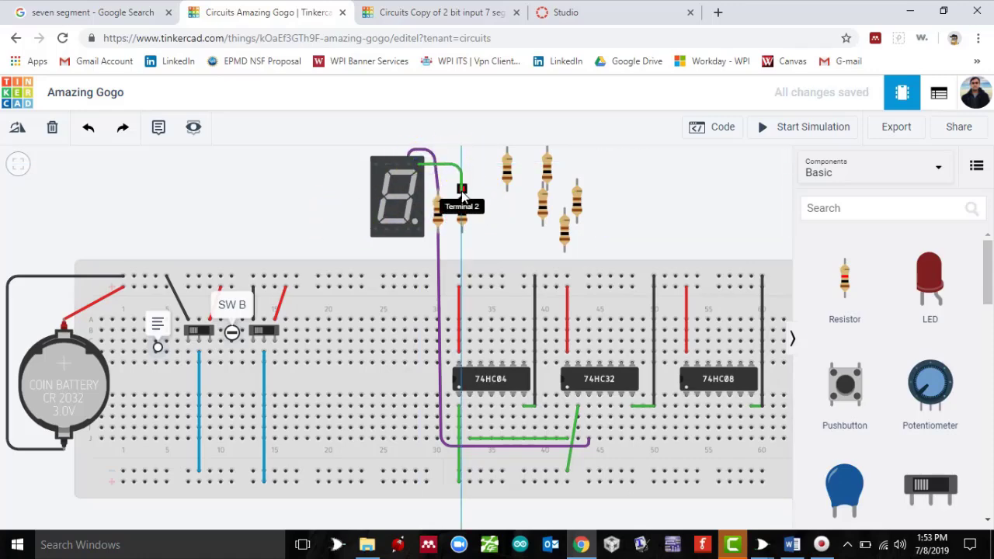
{"action": "left_click", "coordinate": [462, 189]}
{"action": "left_click", "coordinate": [462, 232]}
{"action": "left_click", "coordinate": [469, 286]}
Color both wires of the segment b connection, below and above its resistor, purple.
{"action": "left_click", "coordinate": [753, 196]}
{"action": "left_click", "coordinate": [667, 304]}
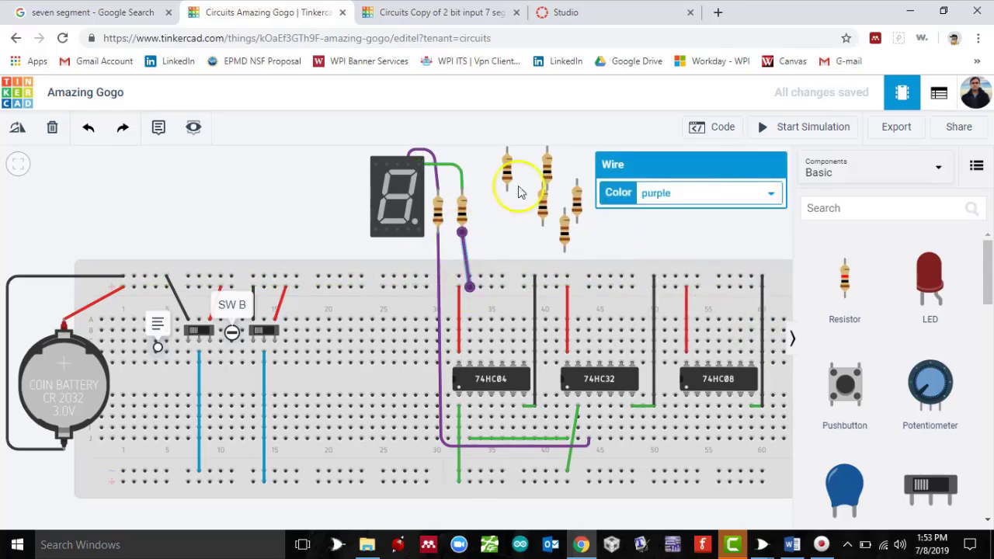
{"action": "left_click", "coordinate": [462, 178]}
{"action": "left_click", "coordinate": [637, 193]}
{"action": "left_click", "coordinate": [652, 302]}
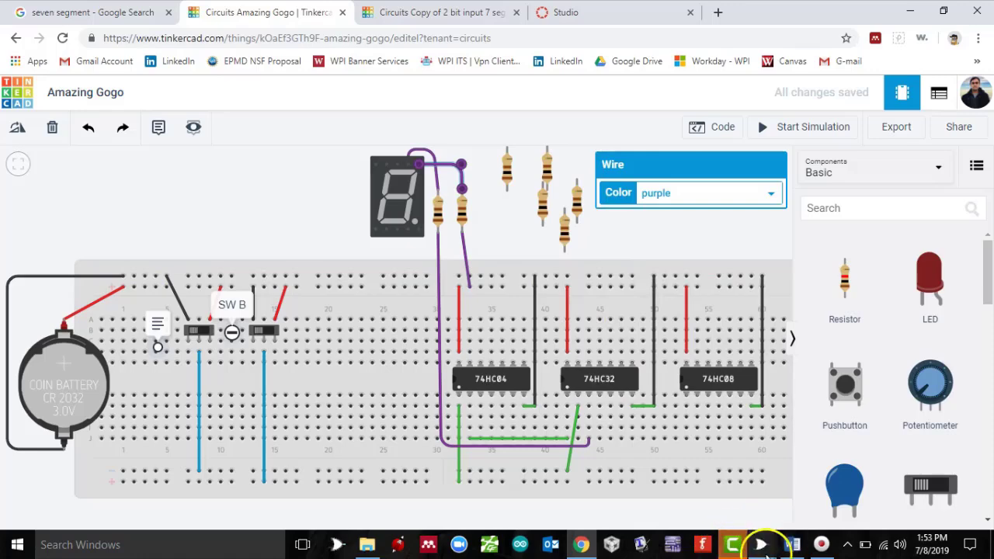
Check output c's minimized sum-of-products expression in Logisim's Combinational Analysis, and return to the breadboard circuit.
{"action": "mouse_move", "coordinate": [761, 544]}
{"action": "left_click", "coordinate": [800, 478]}
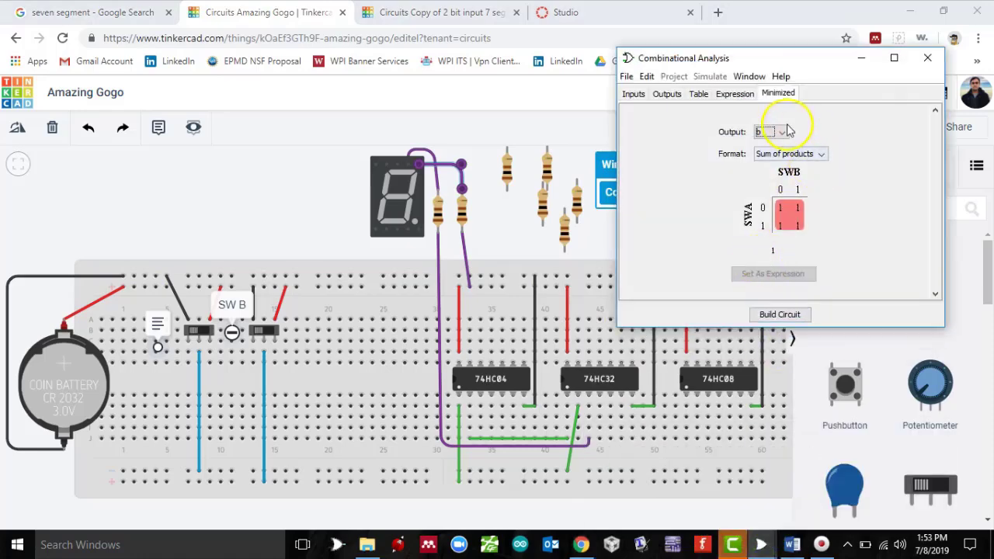
{"action": "left_click", "coordinate": [780, 131]}
{"action": "left_click", "coordinate": [769, 170]}
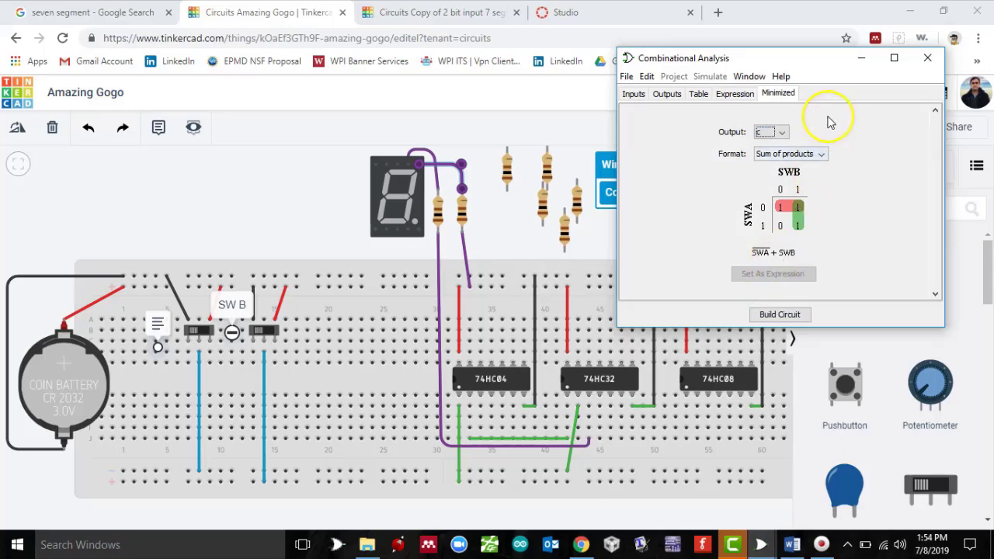
{"action": "left_click", "coordinate": [861, 57]}
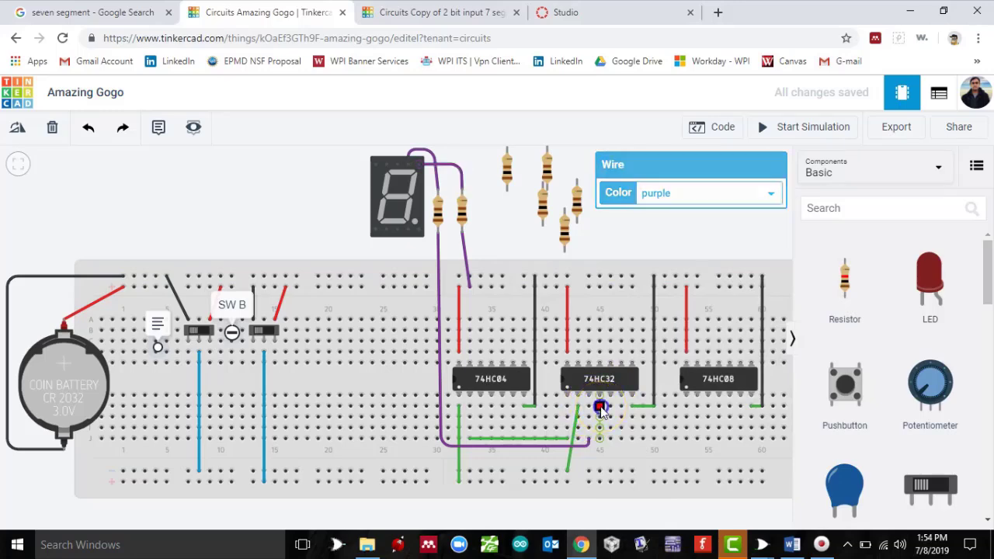
Wire 74HC32 column 45 to the SW B rail, 74HC04 column 34 to the SW A rail, and inverter output column 35 to column 46.
{"action": "left_click_drag", "start_coordinate": [599, 407], "coordinate": [599, 482]}
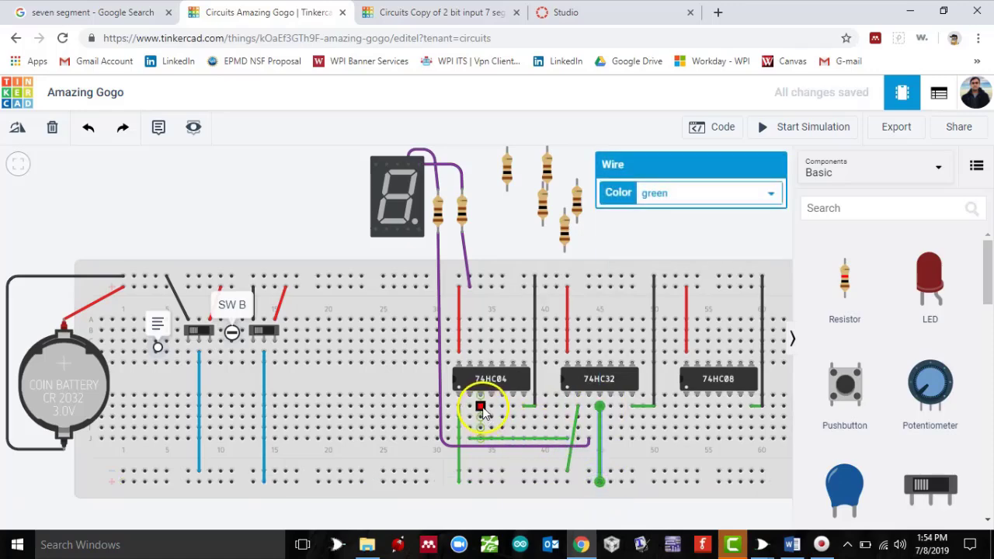
{"action": "left_click_drag", "start_coordinate": [481, 409], "coordinate": [481, 471]}
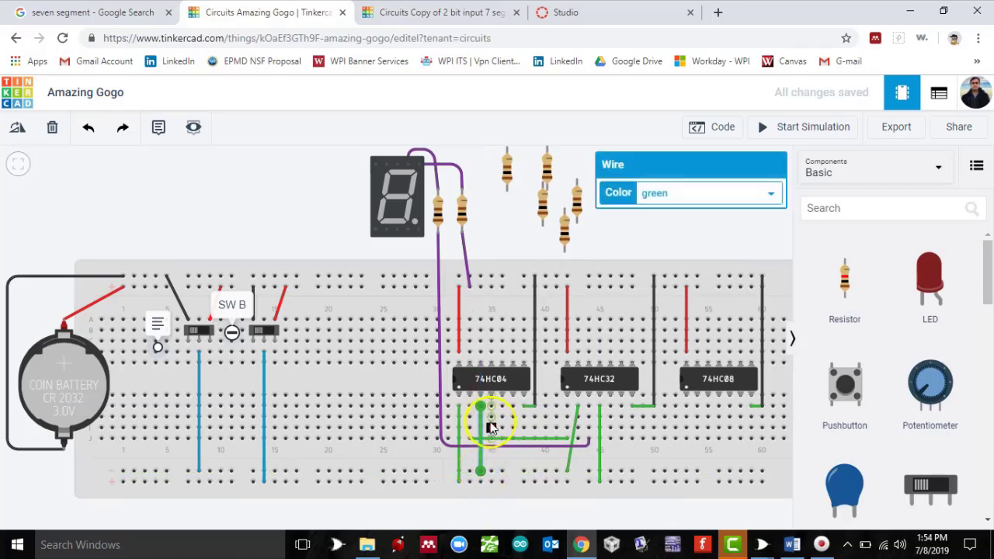
{"action": "left_click_drag", "start_coordinate": [491, 419], "coordinate": [611, 420]}
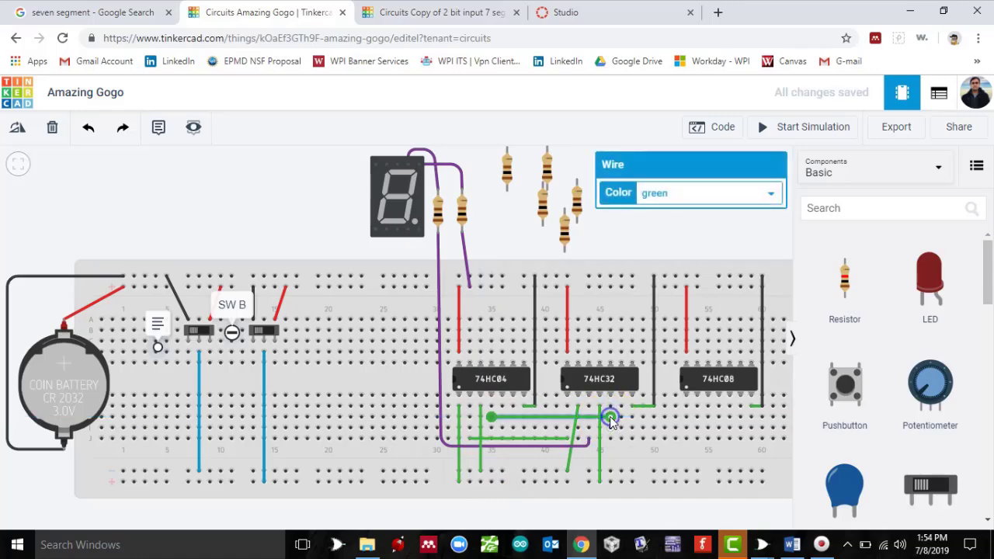
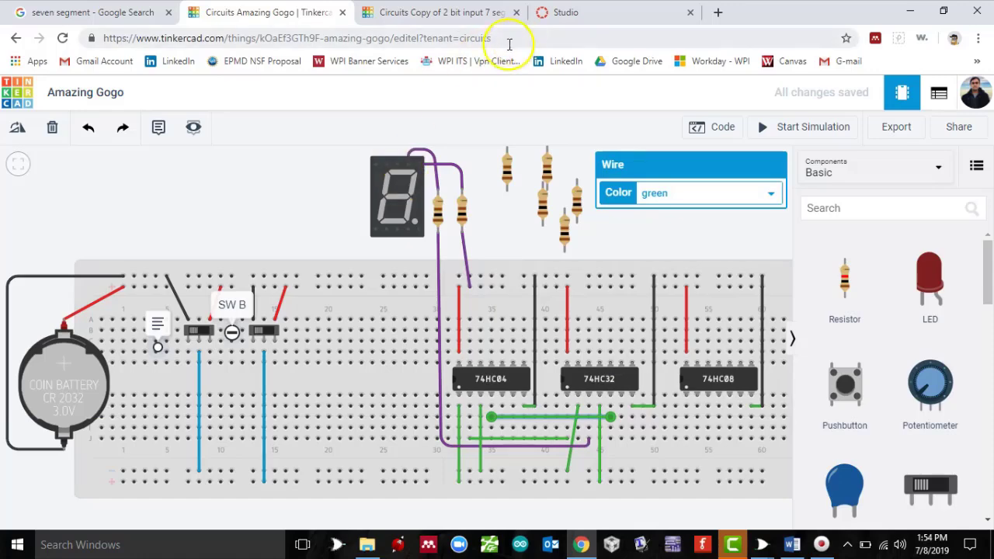
Try to wire display pin C directly to the 74HC32's second gate output at column 47 with a purple wire.
{"action": "left_click", "coordinate": [407, 235]}
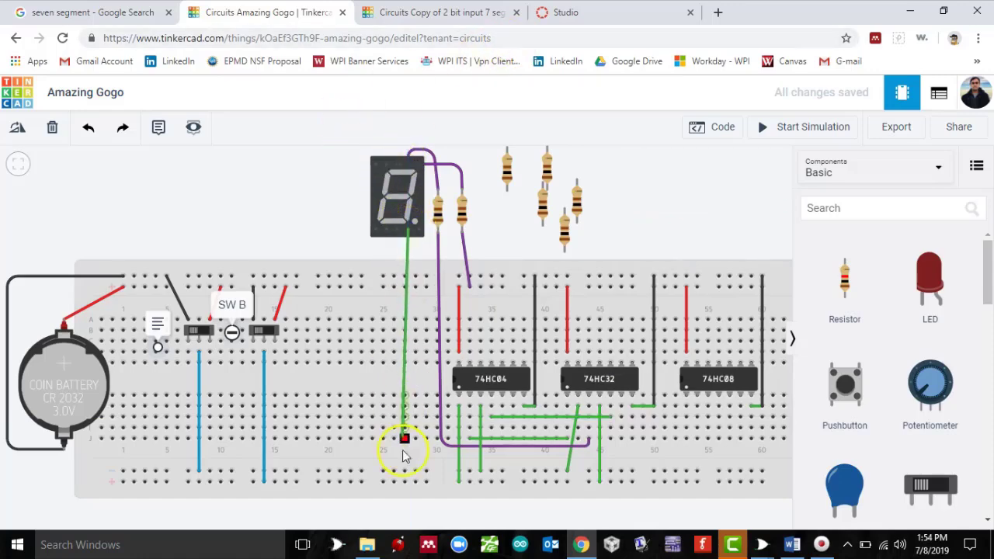
{"action": "left_click", "coordinate": [407, 503]}
{"action": "left_click", "coordinate": [610, 503]}
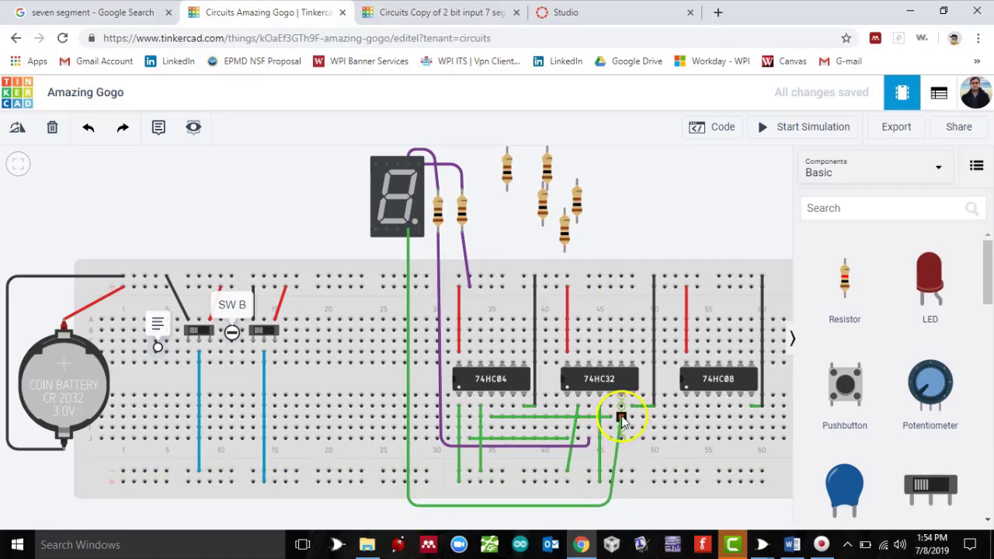
{"action": "left_click", "coordinate": [621, 420]}
{"action": "left_click", "coordinate": [764, 194]}
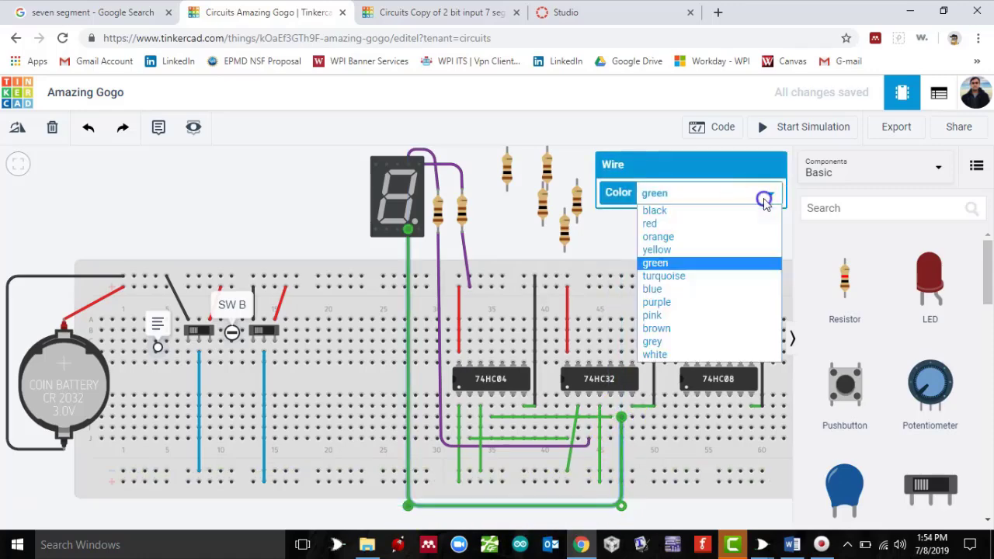
{"action": "left_click", "coordinate": [683, 302]}
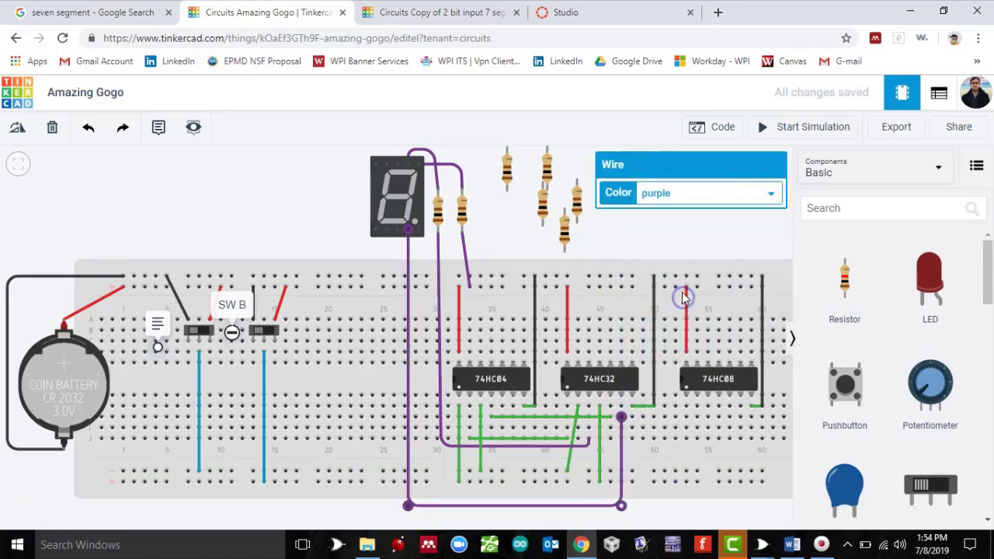
{"action": "left_click", "coordinate": [672, 233]}
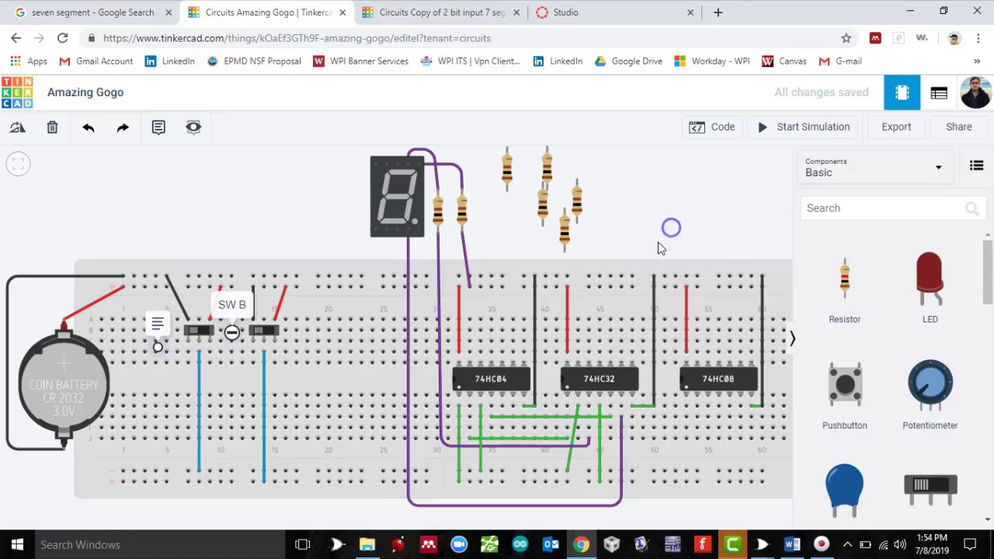
Delete the direct purple wire between display pin C and the 74HC32's column 47.
{"action": "left_click", "coordinate": [622, 475]}
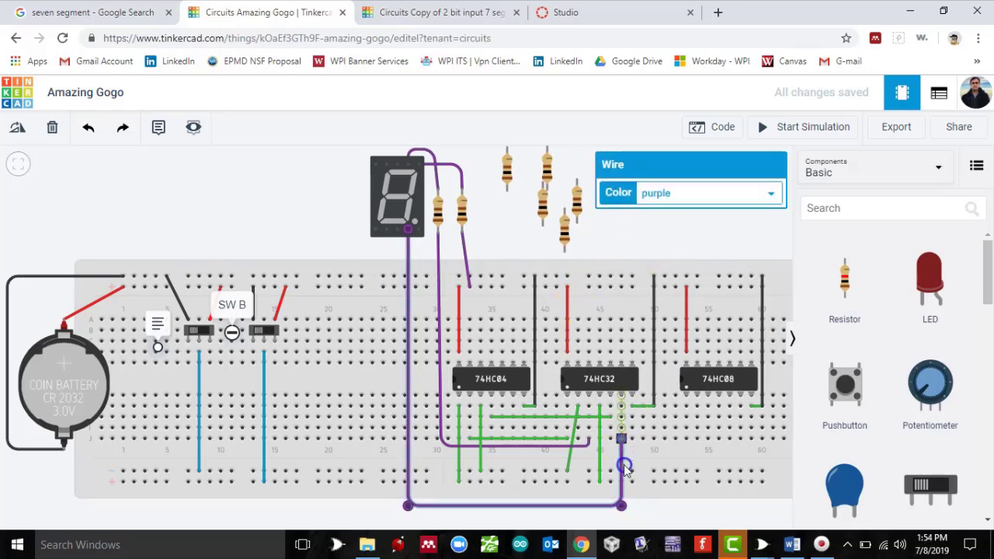
{"action": "left_click_drag", "start_coordinate": [625, 466], "coordinate": [592, 521]}
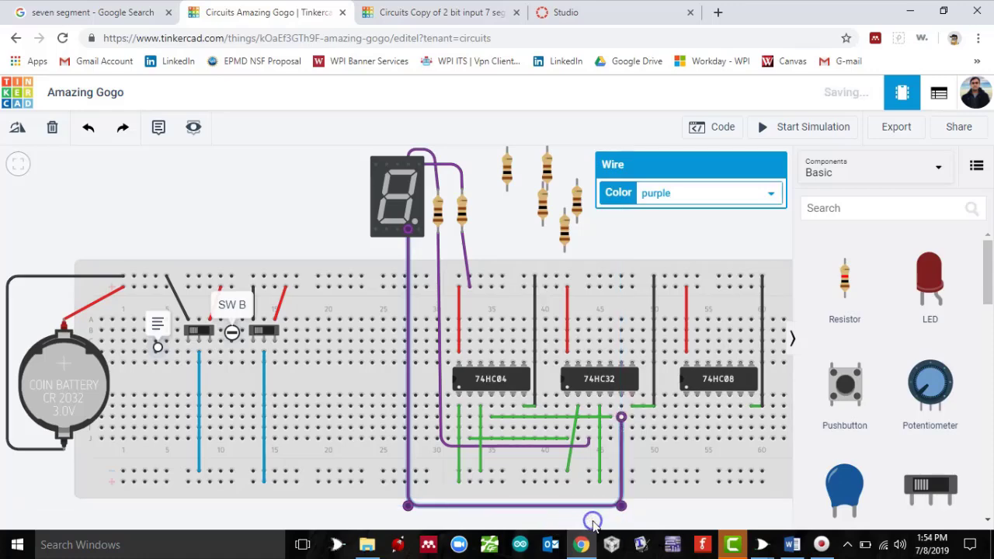
{"action": "left_click", "coordinate": [616, 448]}
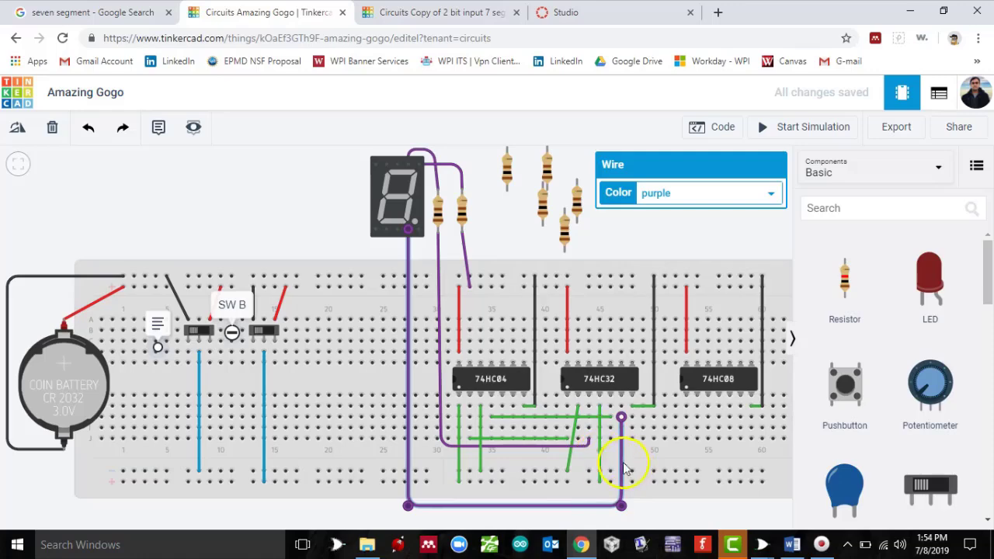
{"action": "left_click", "coordinate": [624, 469]}
{"action": "left_click", "coordinate": [621, 448]}
{"action": "left_click", "coordinate": [554, 265]}
Rotate a spare 100 Ω resistor to horizontal and move it below the breadboard, under the 74HC04.
{"action": "left_click", "coordinate": [541, 204]}
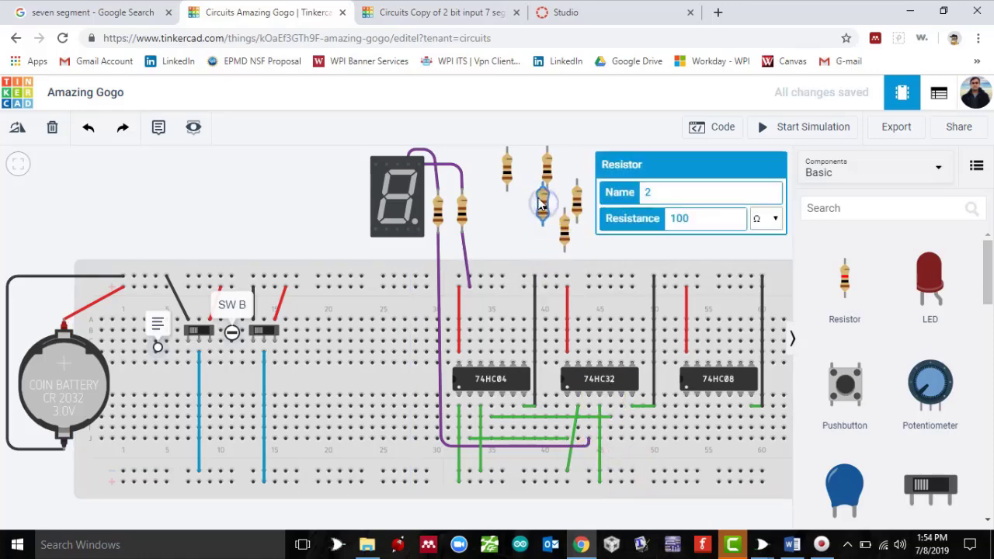
{"action": "key", "text": "r"}
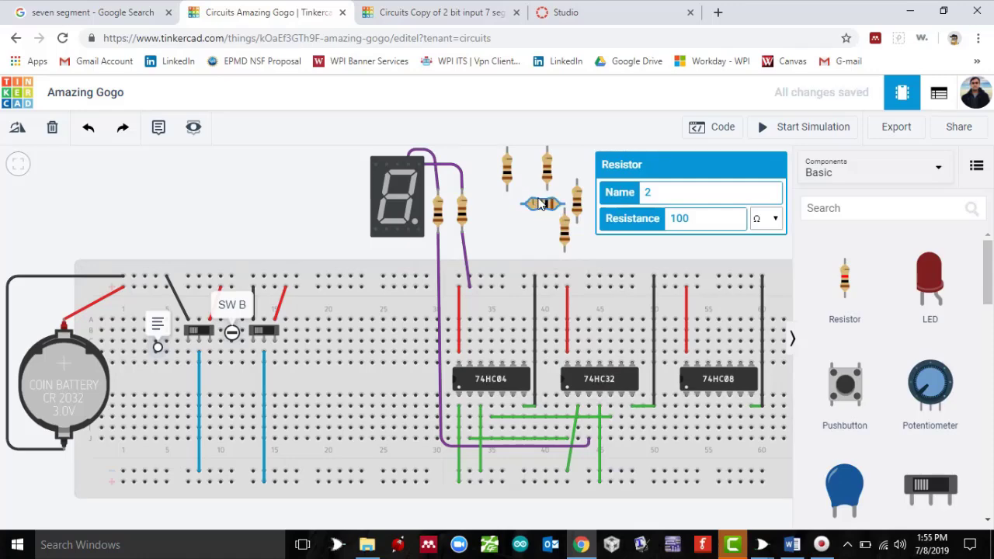
{"action": "left_click", "coordinate": [489, 202]}
{"action": "left_click_drag", "start_coordinate": [541, 204], "coordinate": [510, 511]}
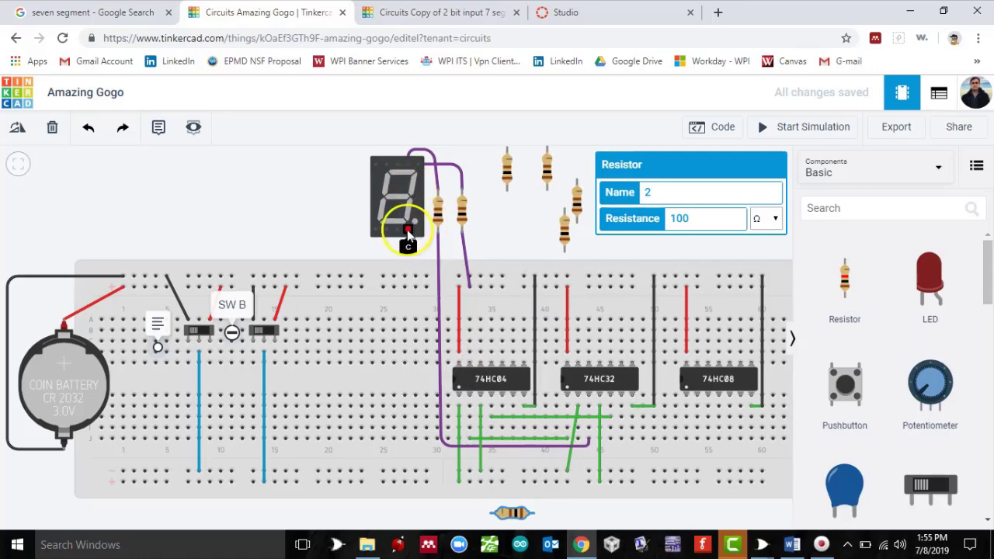
Wire display pin C through the horizontal resistor to the 74HC32's second gate output at column 47.
{"action": "left_click", "coordinate": [408, 231]}
{"action": "left_click", "coordinate": [407, 510]}
{"action": "left_click", "coordinate": [491, 513]}
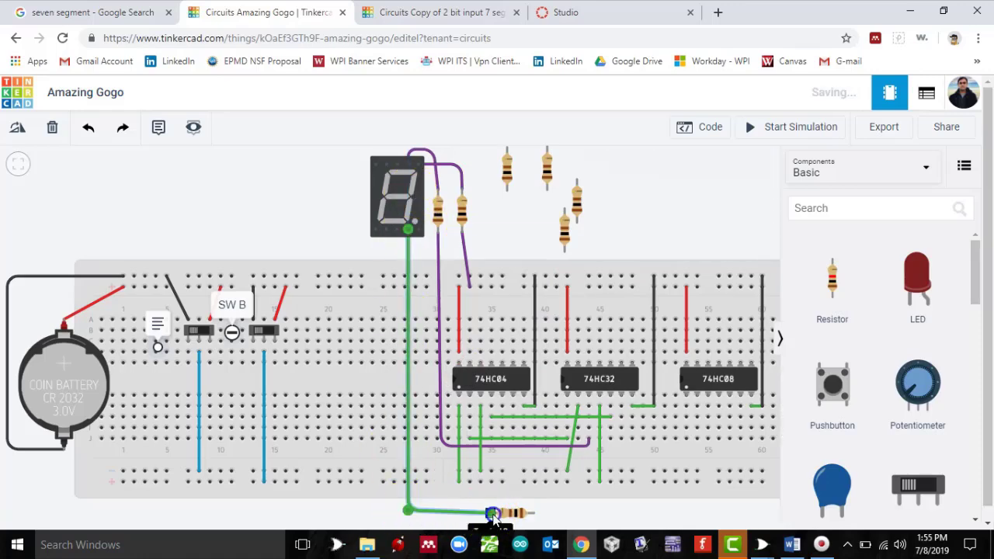
{"action": "left_click", "coordinate": [504, 512]}
{"action": "left_click", "coordinate": [621, 429]}
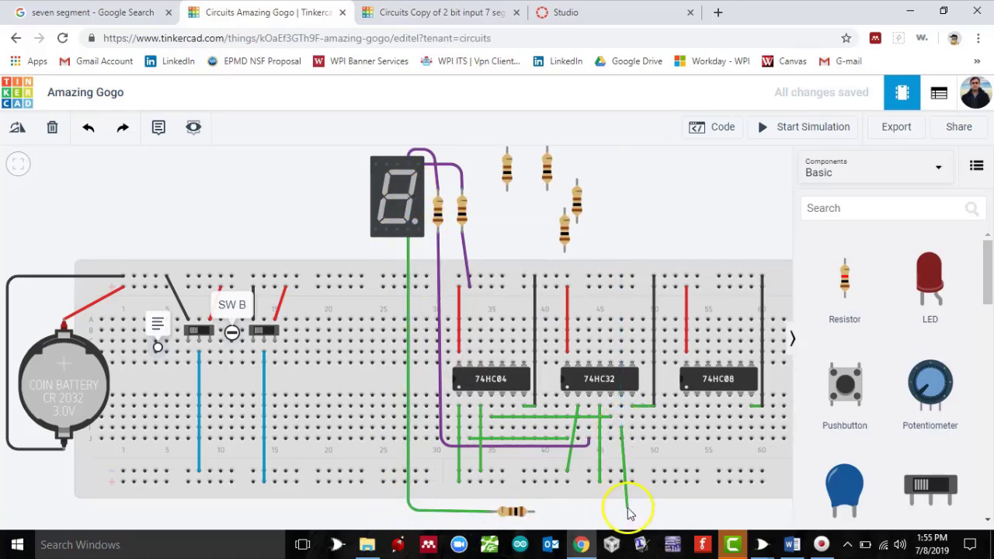
{"action": "left_click", "coordinate": [621, 511]}
{"action": "left_click", "coordinate": [533, 511]}
Color both wires of the segment c connection, on either side of its resistor, purple.
{"action": "left_click", "coordinate": [680, 195]}
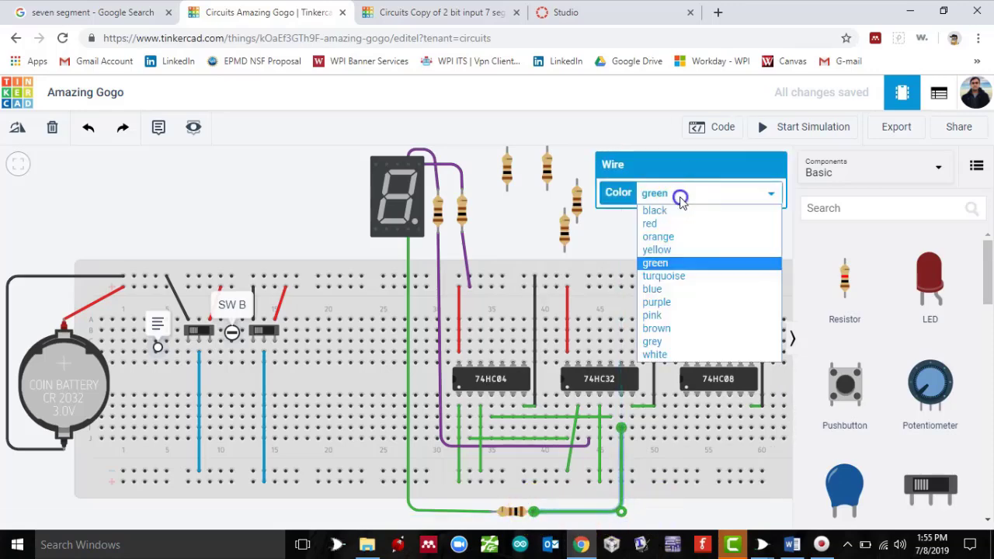
{"action": "left_click", "coordinate": [679, 304]}
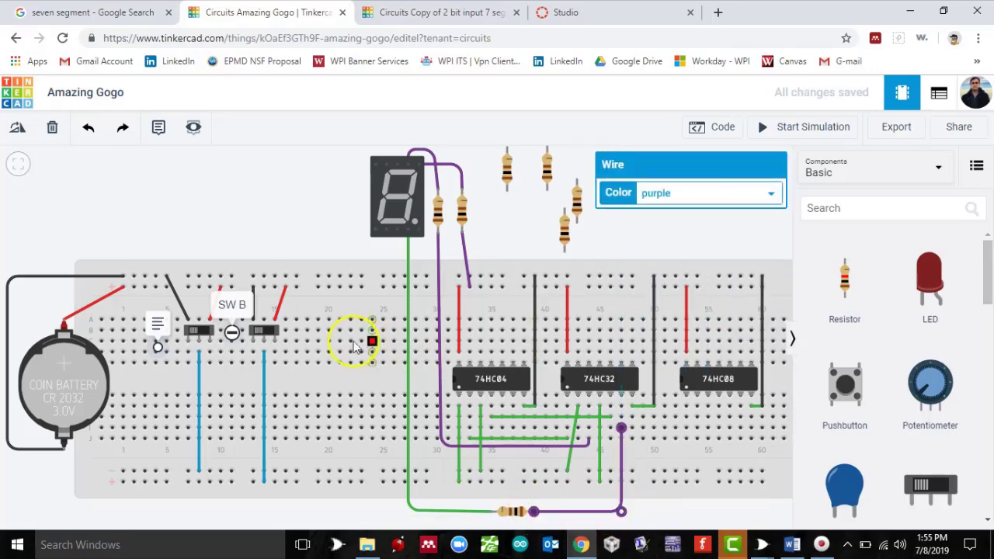
{"action": "left_click", "coordinate": [405, 359]}
{"action": "left_click", "coordinate": [747, 190]}
{"action": "left_click", "coordinate": [683, 304]}
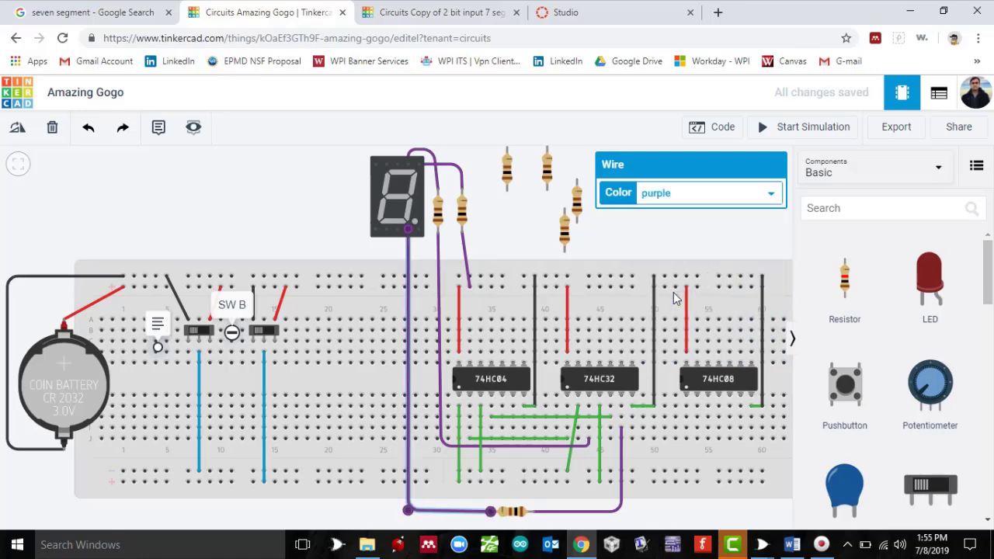
Check output d's minimized expression in Logisim's Combinational Analysis and the IC pin configurations in Word.
{"action": "left_click", "coordinate": [761, 544]}
{"action": "left_click", "coordinate": [786, 464]}
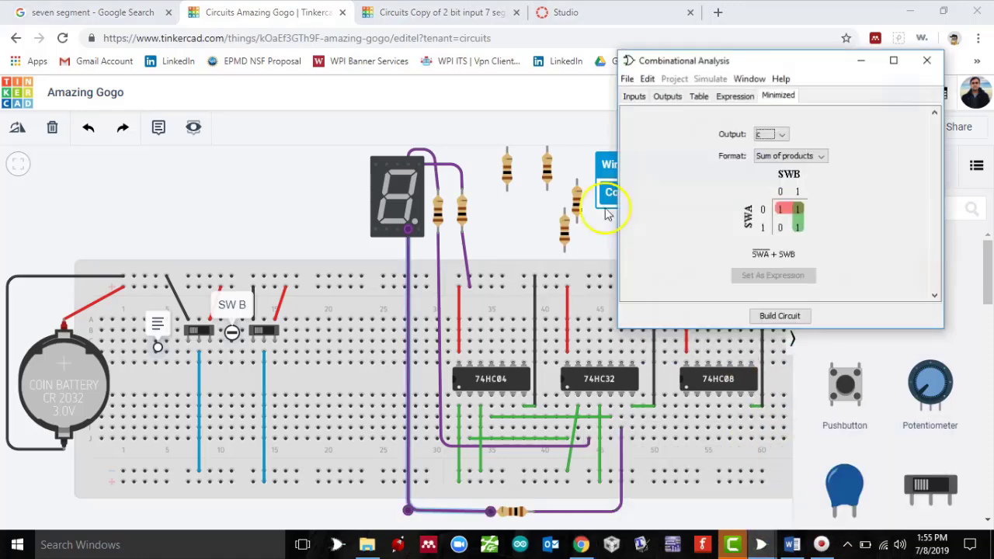
{"action": "left_click", "coordinate": [778, 134]}
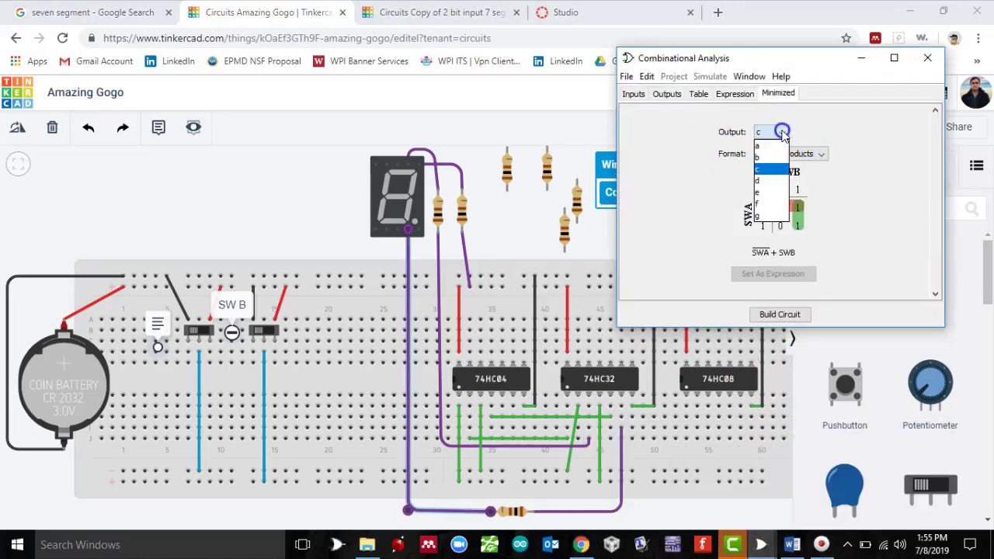
{"action": "left_click", "coordinate": [768, 182]}
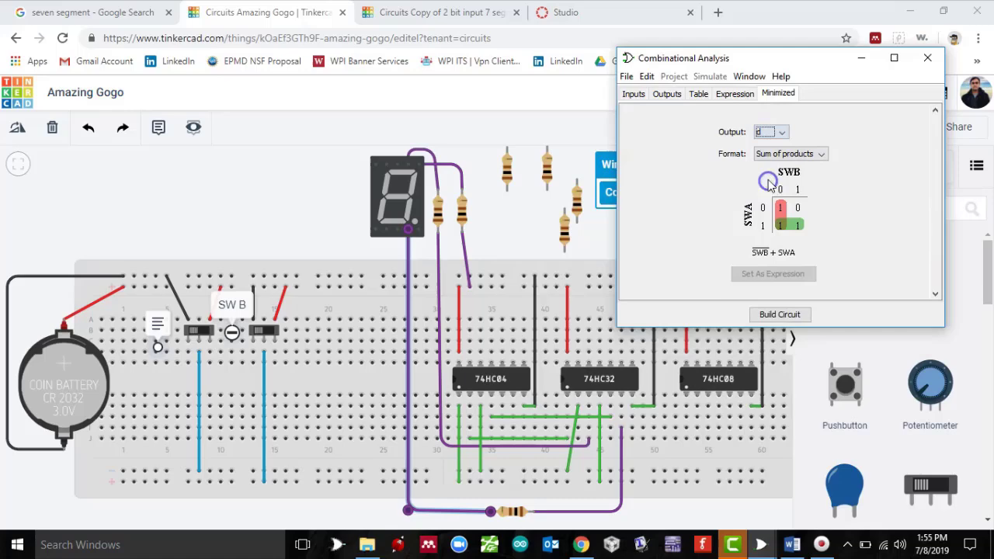
{"action": "left_click", "coordinate": [863, 61]}
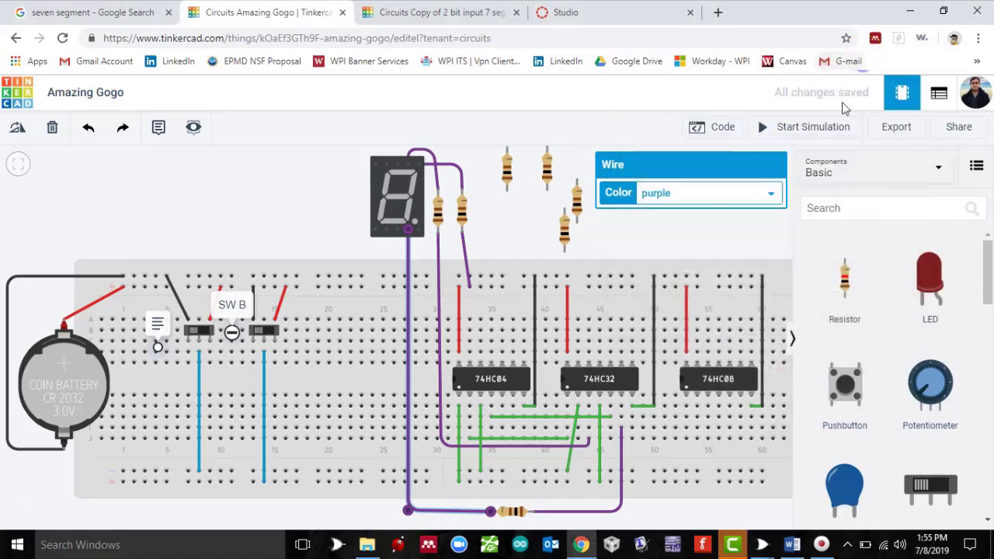
{"action": "left_click", "coordinate": [792, 546]}
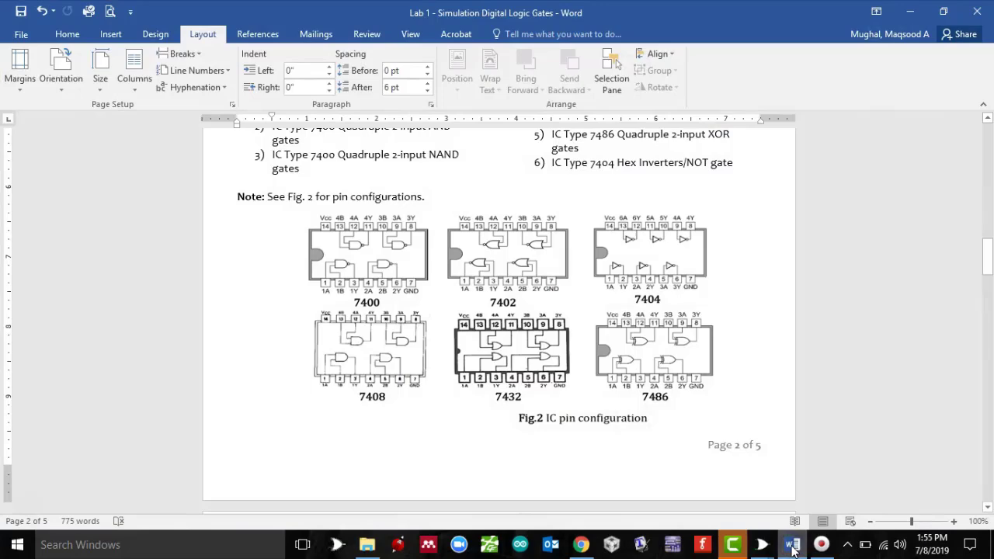
{"action": "left_click", "coordinate": [792, 546]}
Wire the 74HC04's upper-row inverter input at column 37 to the SW B rail and its output at column 38 to 74HC32 column 46.
{"action": "left_click", "coordinate": [523, 479]}
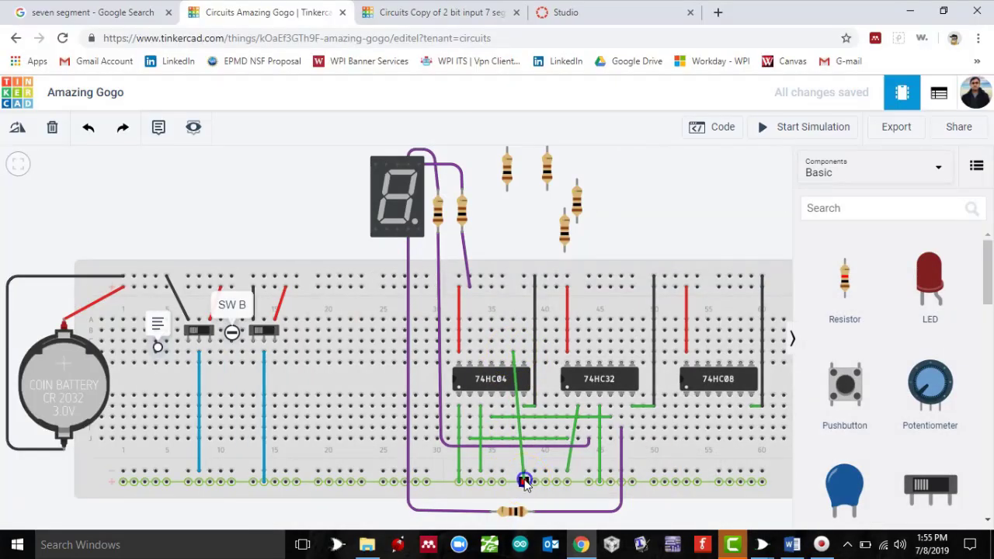
{"action": "left_click", "coordinate": [524, 352]}
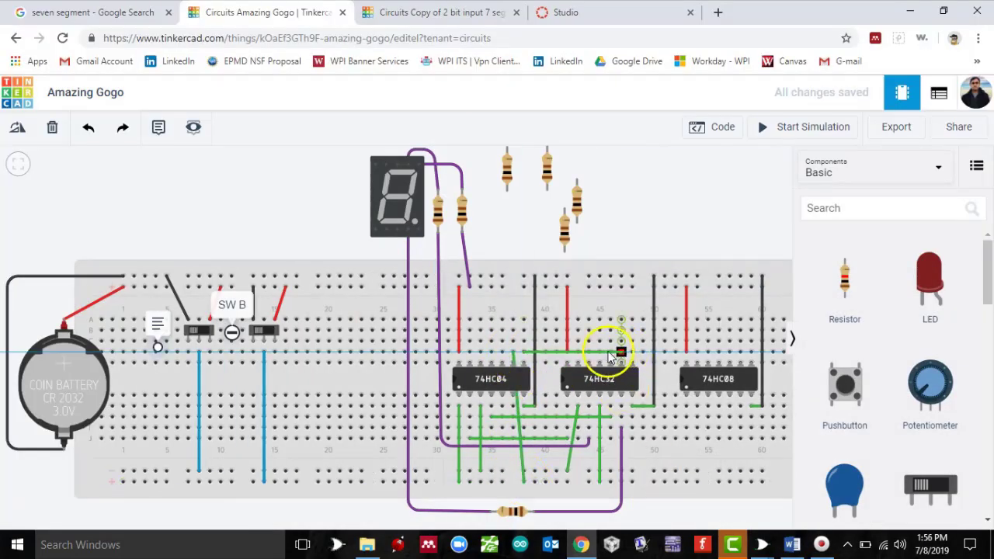
{"action": "left_click", "coordinate": [620, 352]}
Compare the 7432 pin configuration in Word with output d's minimized expression in Logisim's Combinational Analysis.
{"action": "left_click", "coordinate": [799, 549]}
{"action": "left_click", "coordinate": [791, 545]}
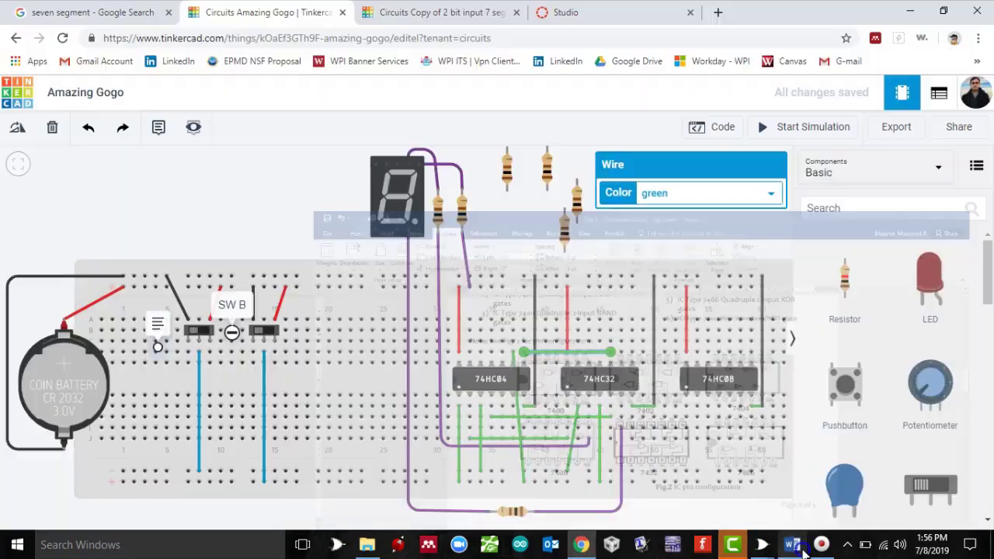
{"action": "left_click", "coordinate": [792, 546]}
{"action": "mouse_move", "coordinate": [762, 544]}
{"action": "left_click", "coordinate": [792, 489]}
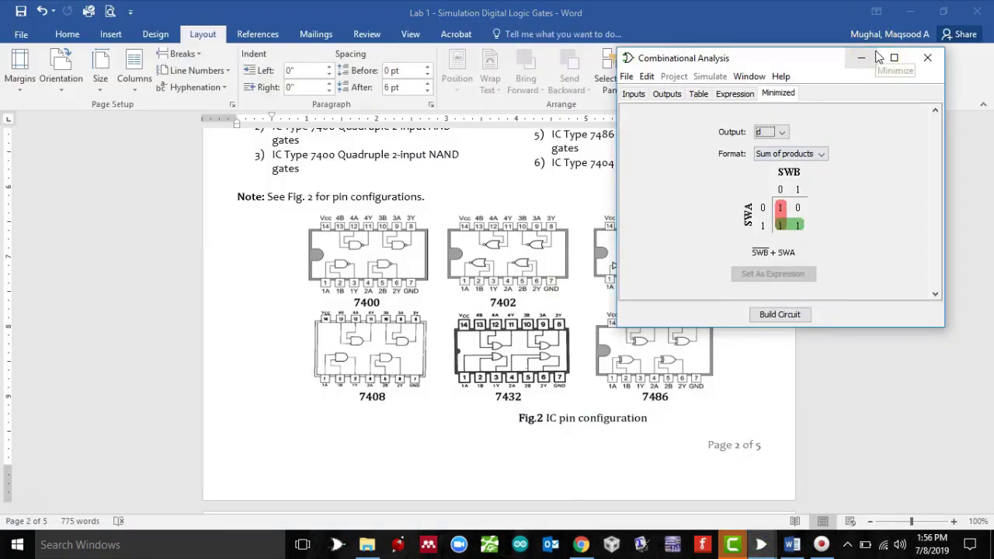
Wire the 74HC32's upper-row input at column 47 to the SW A rail.
{"action": "left_click", "coordinate": [877, 57]}
{"action": "left_click", "coordinate": [620, 352]}
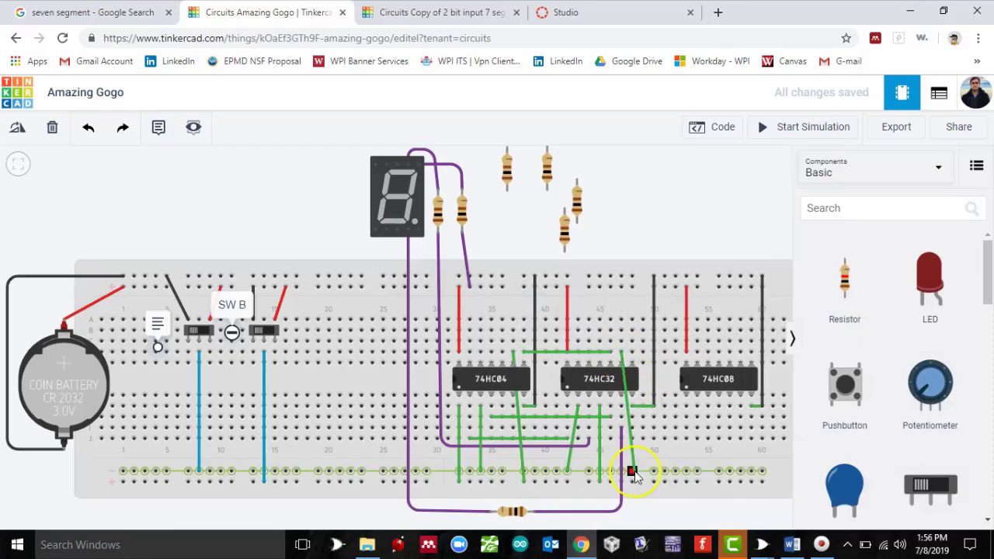
{"action": "left_click", "coordinate": [632, 470]}
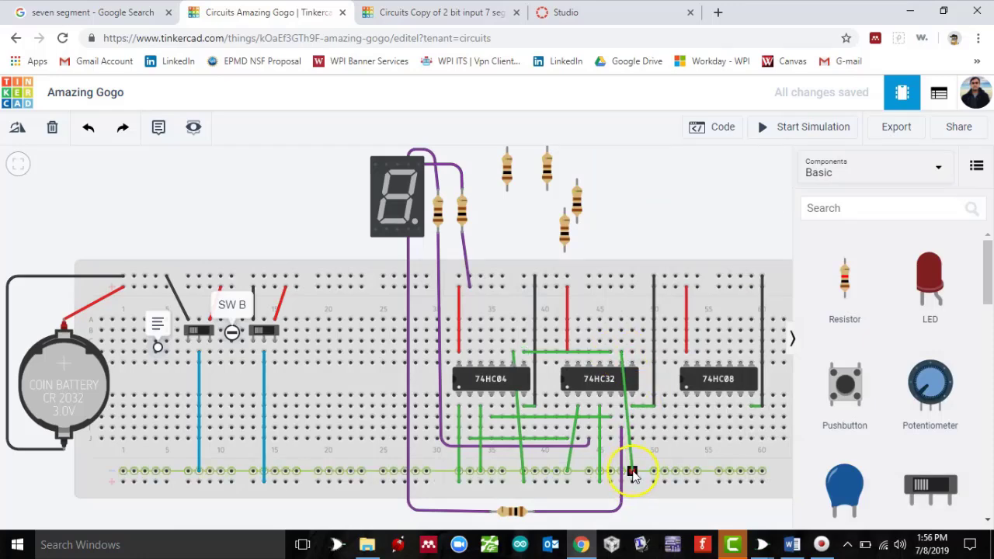
Place a spare resistor beside the display and wire segment d through it to the 74HC32's upper-row output at column 48.
{"action": "left_click_drag", "start_coordinate": [506, 169], "coordinate": [500, 219]}
{"action": "left_click", "coordinate": [386, 232]}
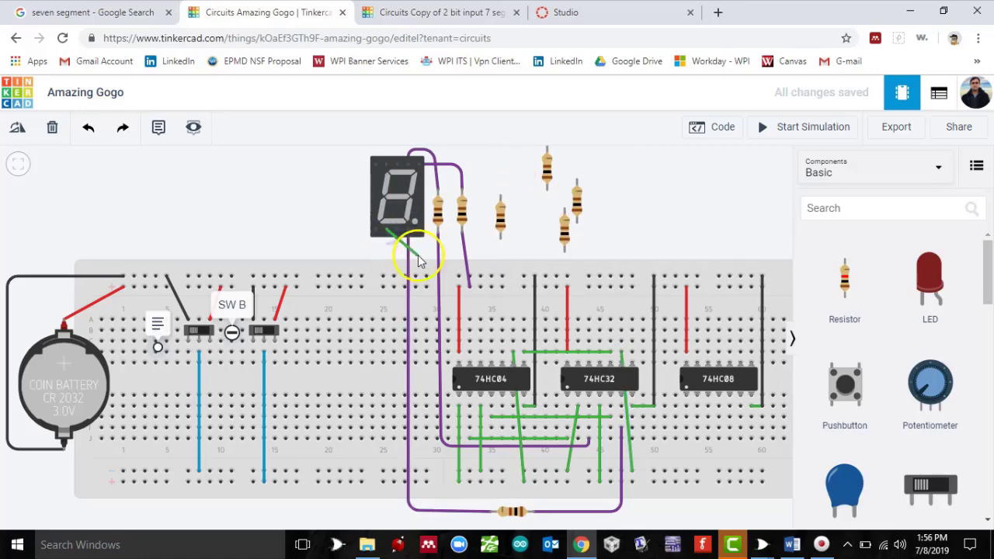
{"action": "left_click", "coordinate": [386, 249]}
{"action": "left_click", "coordinate": [500, 248]}
{"action": "left_click", "coordinate": [500, 233]}
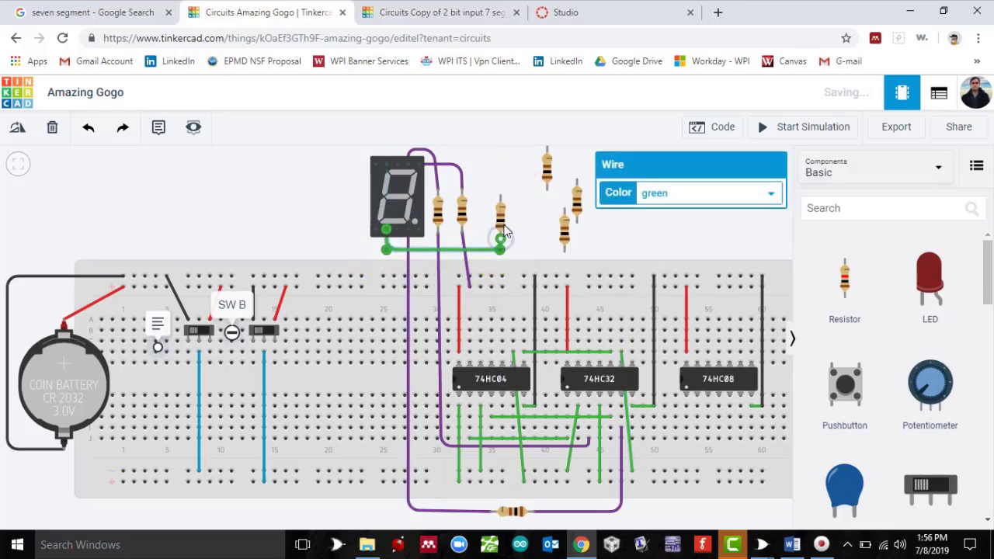
{"action": "left_click", "coordinate": [501, 197]}
{"action": "left_click", "coordinate": [499, 167]}
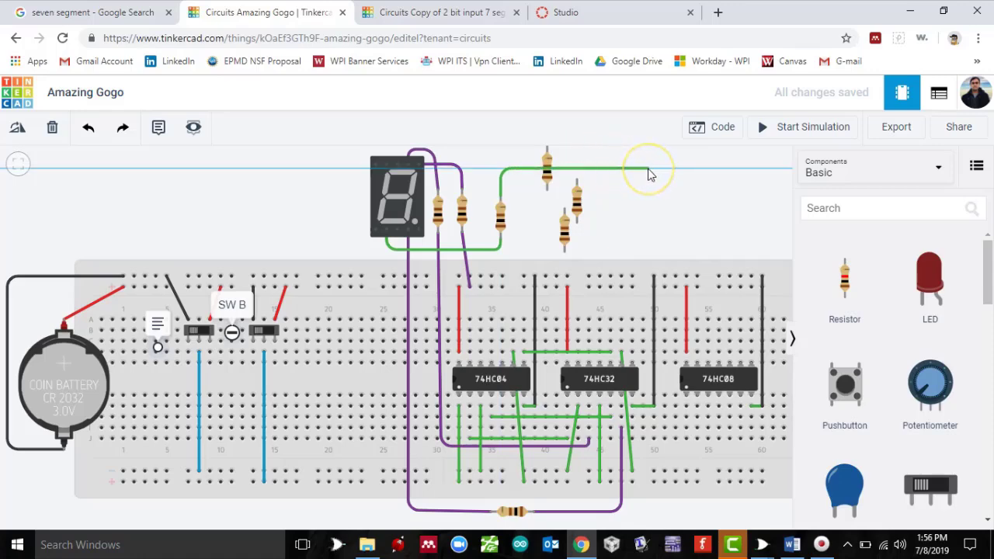
{"action": "left_click", "coordinate": [630, 169]}
{"action": "left_click", "coordinate": [630, 351]}
Color both wires of the segment d connection, on either side of its resistor, purple.
{"action": "left_click", "coordinate": [654, 194]}
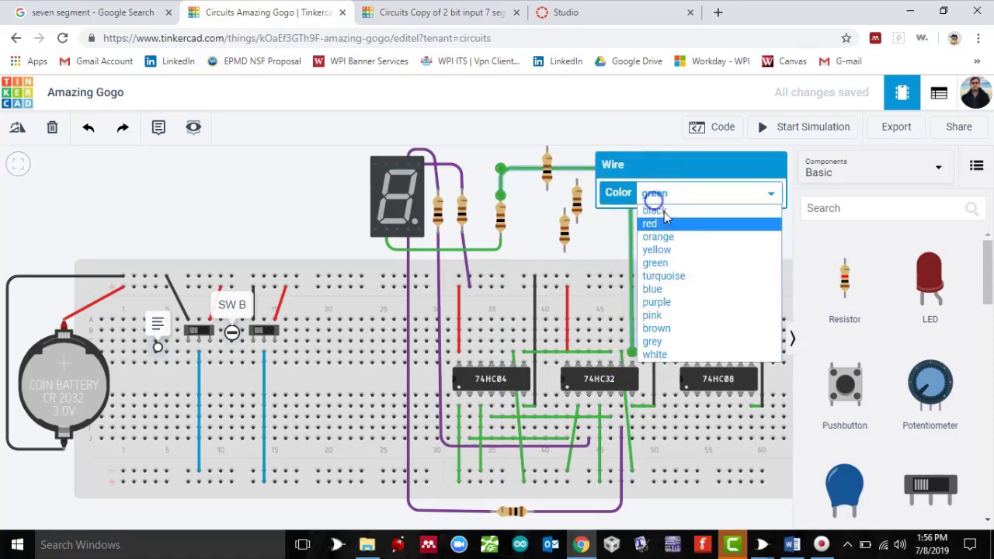
{"action": "left_click", "coordinate": [676, 306]}
{"action": "left_click", "coordinate": [690, 194]}
{"action": "left_click", "coordinate": [685, 301]}
Check output e's minimized expression in Logisim's Combinational Analysis and the IC pin configurations in Word.
{"action": "left_click", "coordinate": [762, 544]}
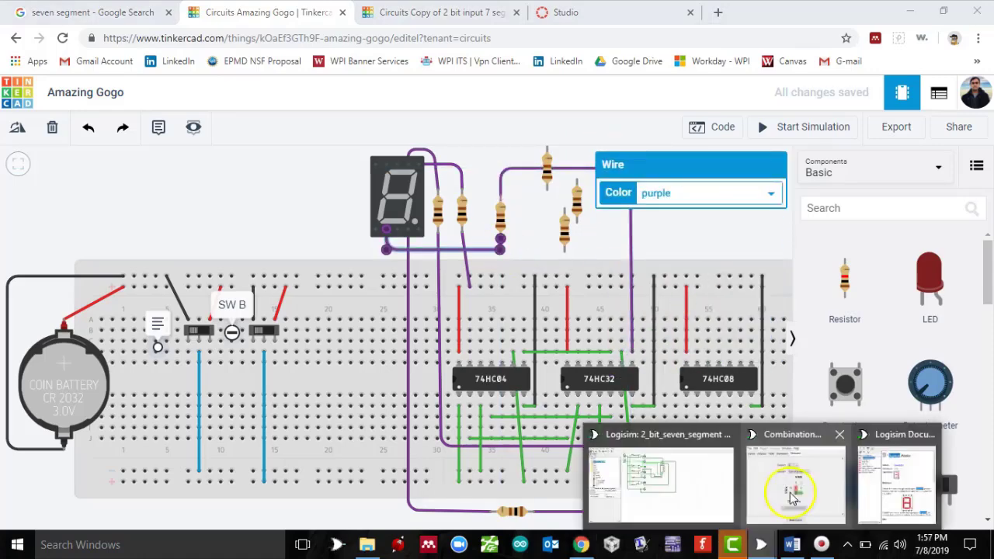
{"action": "left_click", "coordinate": [792, 497]}
{"action": "left_click", "coordinate": [781, 133]}
{"action": "left_click", "coordinate": [780, 195]}
{"action": "left_click", "coordinate": [861, 57]}
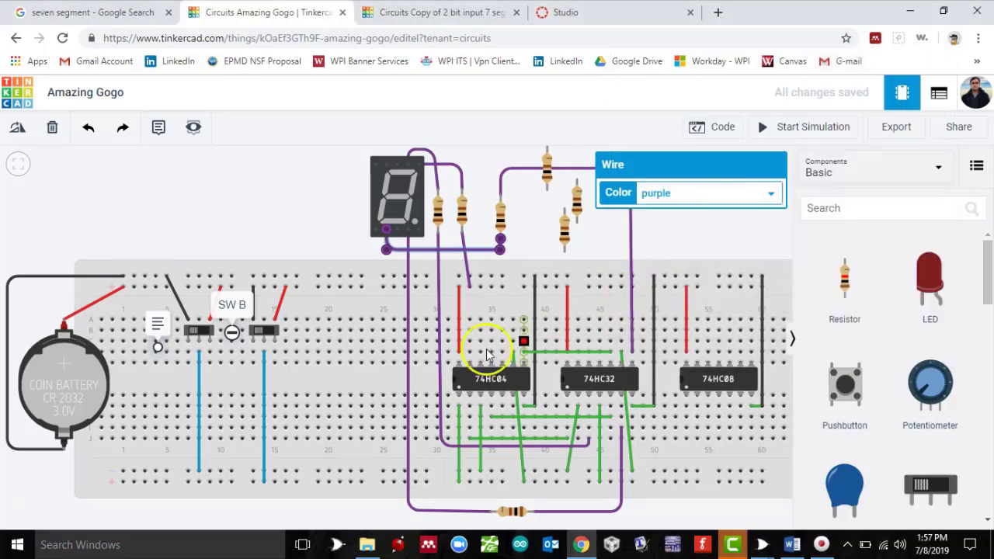
{"action": "left_click", "coordinate": [790, 544]}
{"action": "left_click", "coordinate": [790, 544]}
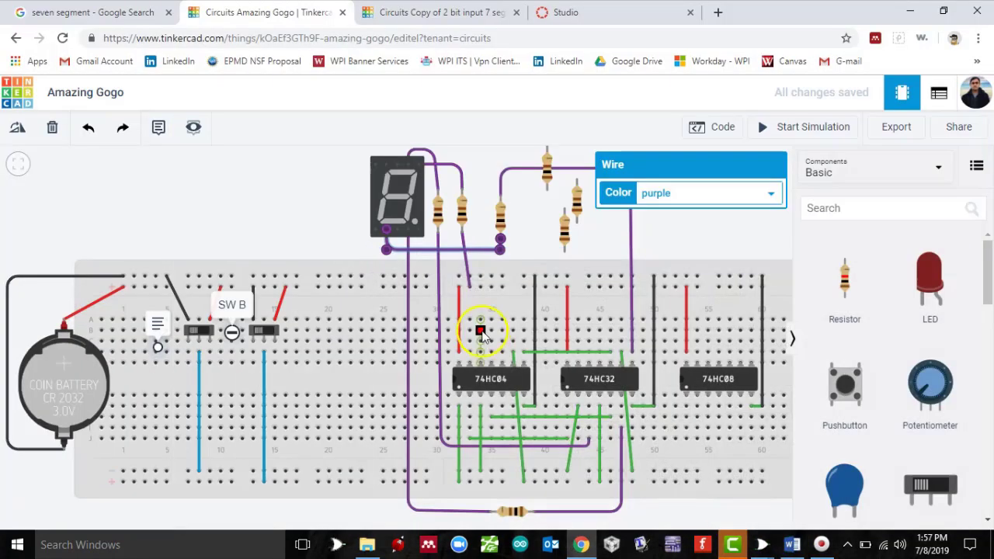
Wire the 74HC04's upper-row input at column 35 to the SW B rail and its output at column 36 through a resistor to segment e.
{"action": "left_click", "coordinate": [490, 353]}
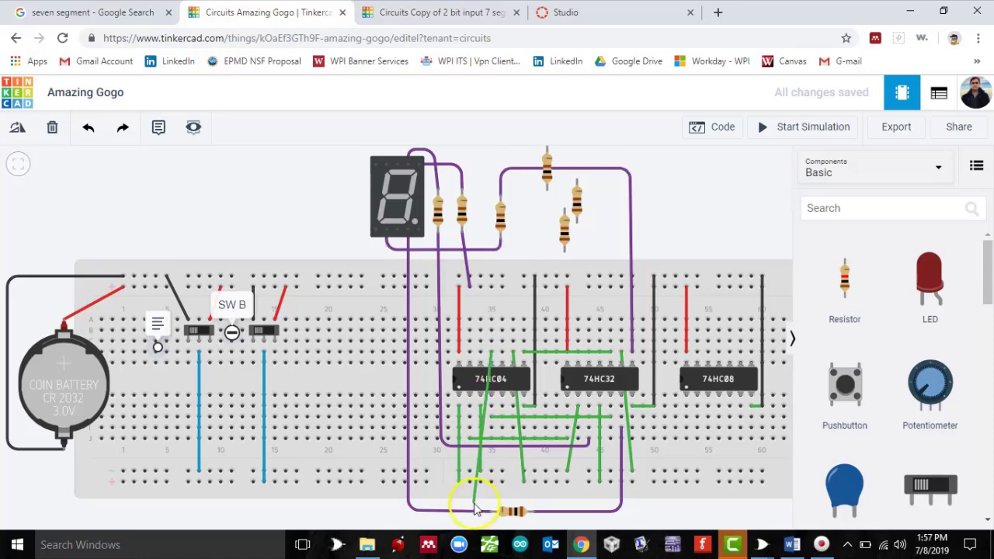
{"action": "left_click", "coordinate": [503, 481]}
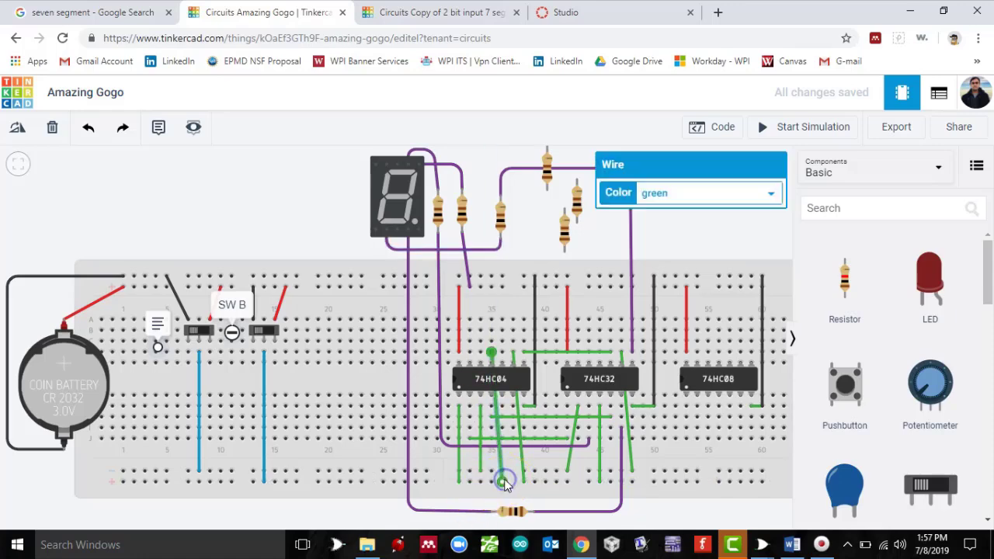
{"action": "left_click_drag", "start_coordinate": [564, 229], "coordinate": [357, 271]}
{"action": "left_click", "coordinate": [375, 230]}
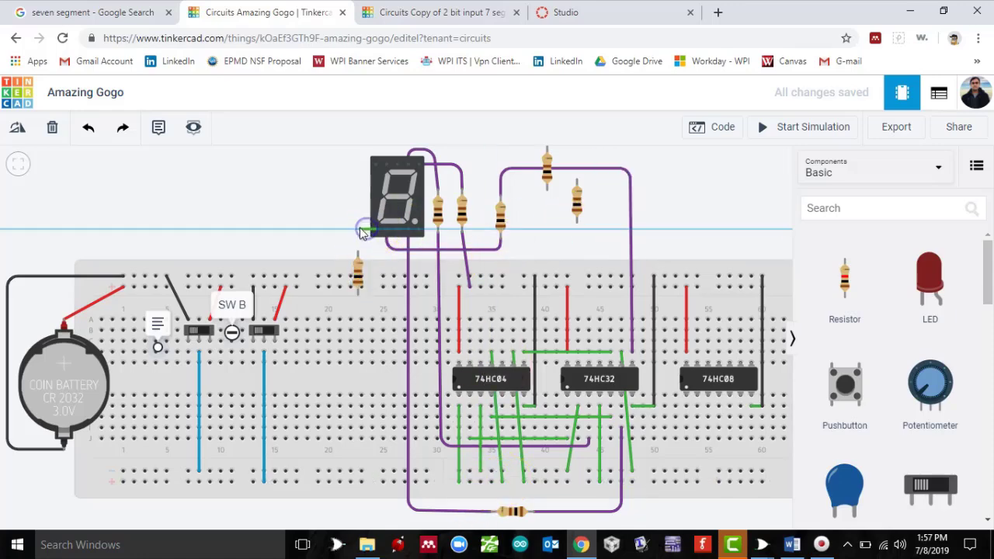
{"action": "left_click", "coordinate": [358, 251]}
{"action": "left_click", "coordinate": [358, 293]}
{"action": "left_click", "coordinate": [358, 311]}
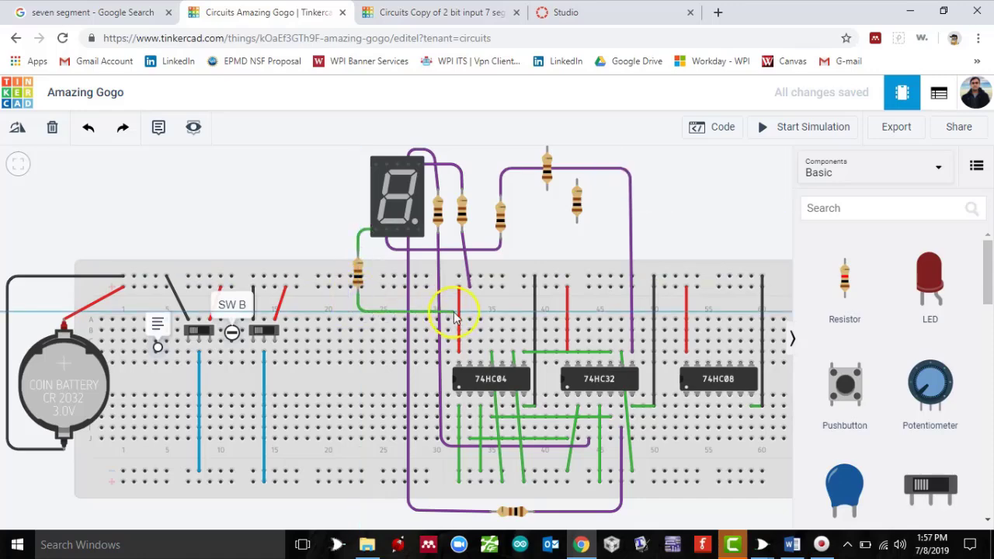
{"action": "left_click", "coordinate": [502, 311]}
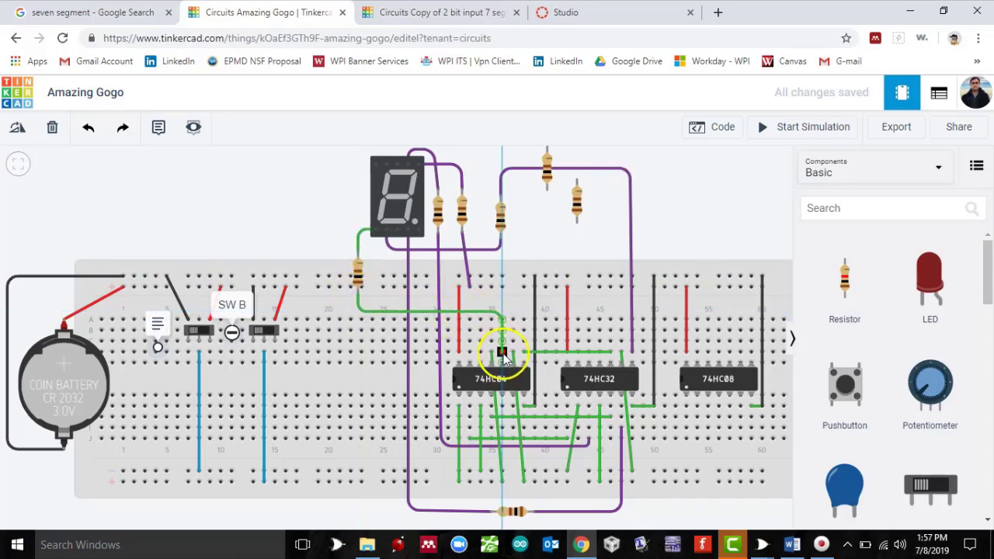
{"action": "left_click", "coordinate": [501, 353]}
Color both wires of the segment e connection, on either side of its resistor, purple.
{"action": "left_click", "coordinate": [358, 301]}
{"action": "left_click", "coordinate": [769, 200]}
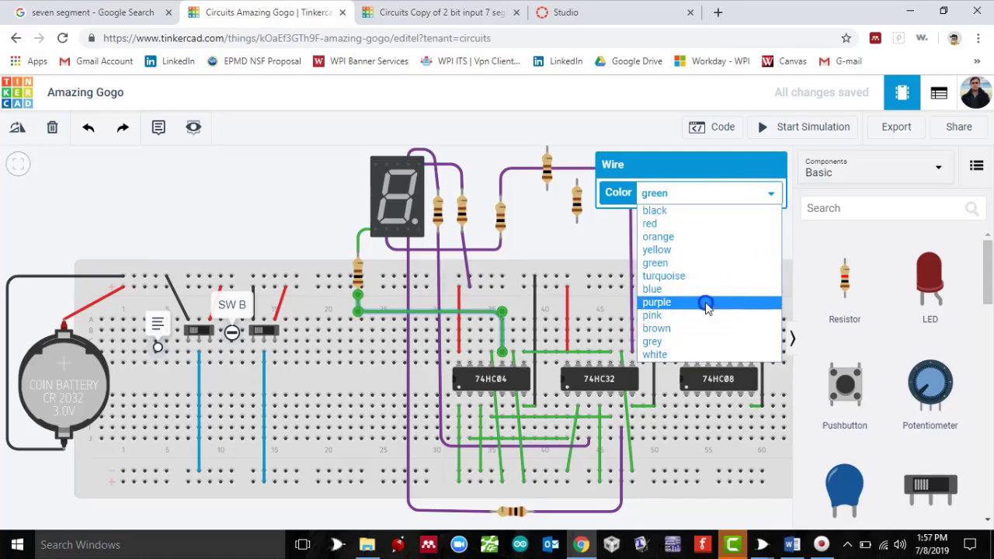
{"action": "left_click", "coordinate": [705, 303]}
{"action": "left_click", "coordinate": [360, 245]}
{"action": "left_click", "coordinate": [769, 200]}
{"action": "left_click", "coordinate": [689, 312]}
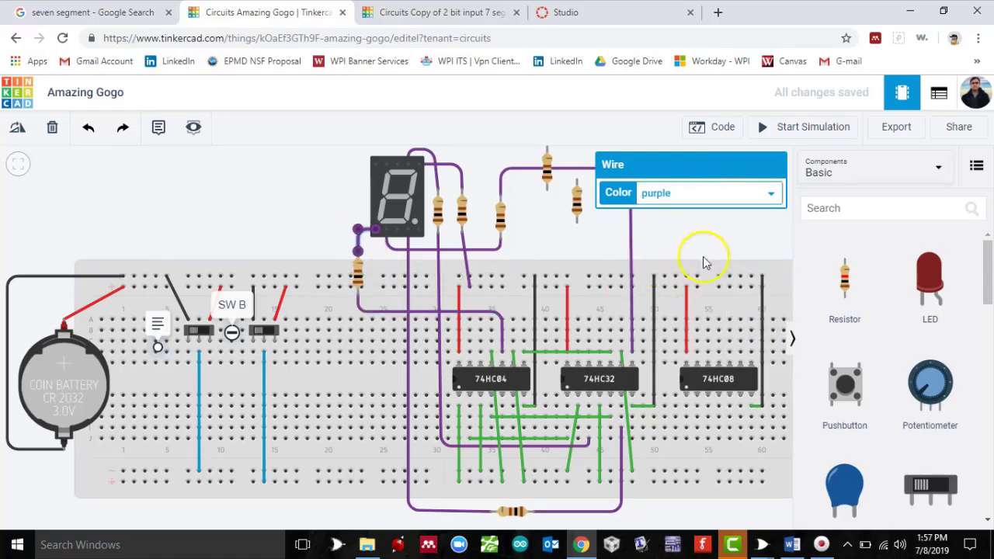
Check output f's minimized expression in Logisim's Combinational Analysis.
{"action": "mouse_move", "coordinate": [761, 543]}
{"action": "left_click", "coordinate": [772, 505]}
{"action": "left_click", "coordinate": [782, 132]}
{"action": "left_click", "coordinate": [772, 199]}
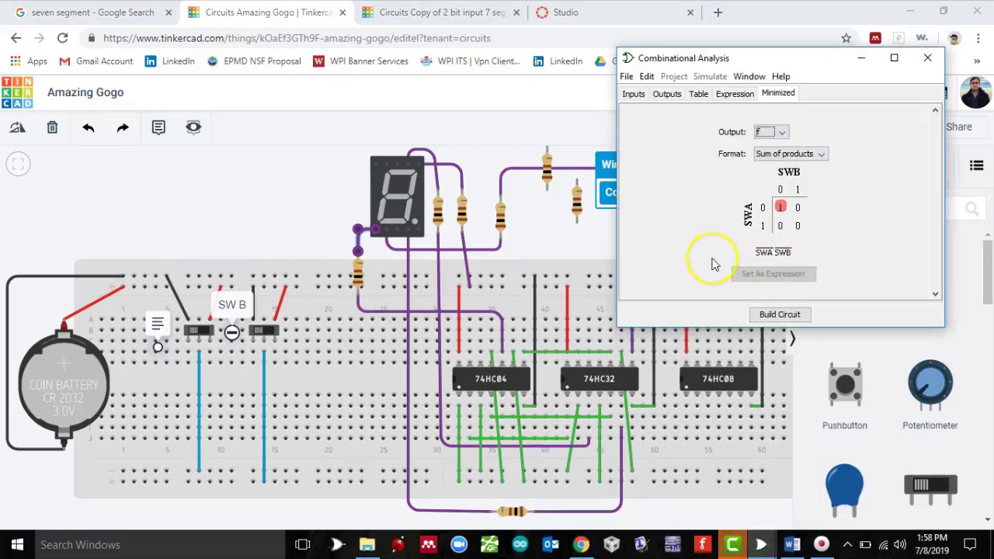
{"action": "left_click", "coordinate": [862, 62]}
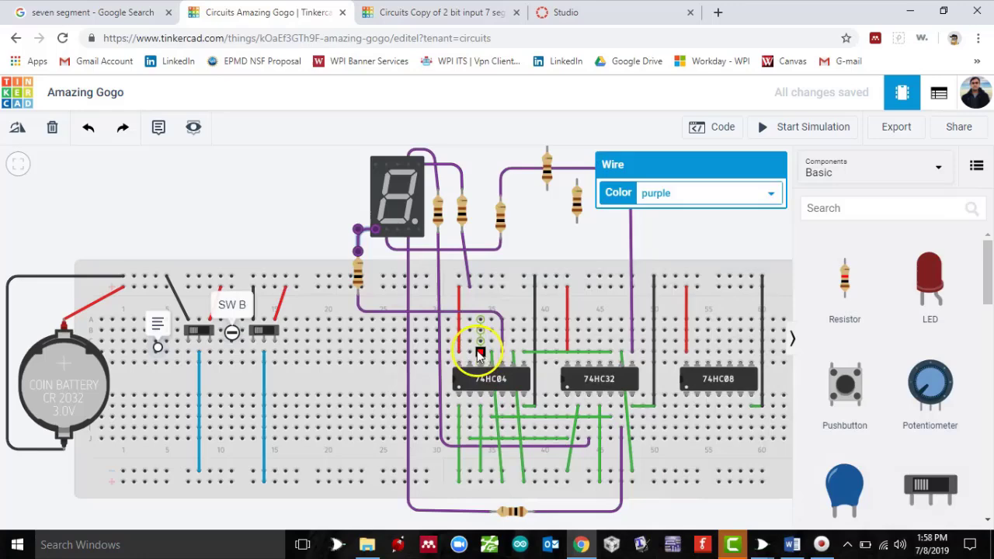
Wire the 74HC04's upper-row input at column 33 to the SW A rail and its output at column 34 to 74HC08 column 53.
{"action": "left_click", "coordinate": [468, 354]}
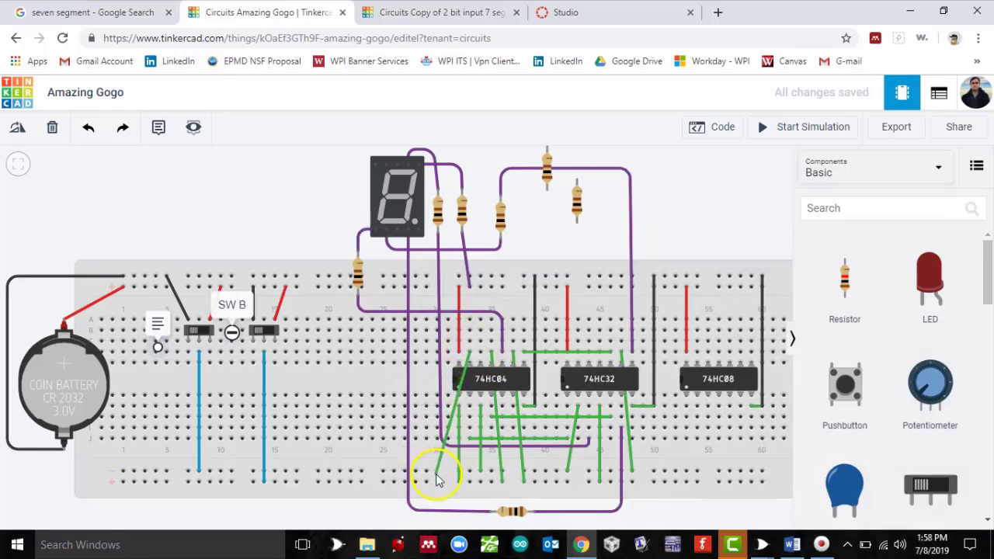
{"action": "left_click", "coordinate": [426, 470]}
{"action": "left_click", "coordinate": [480, 341]}
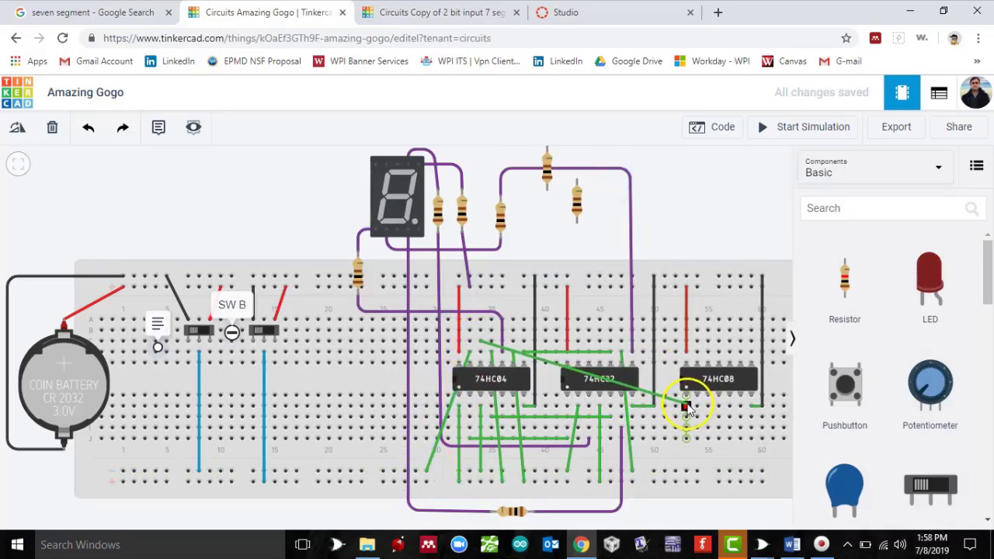
{"action": "left_click", "coordinate": [686, 405]}
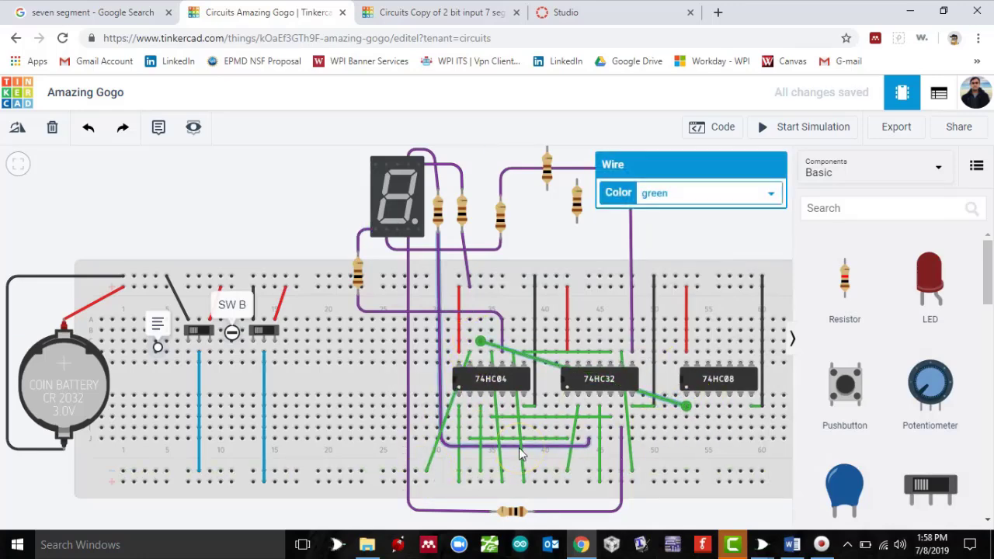
Wire the 74HC04's lower-row input at column 36 to the SW B rail and its output at column 37 to 74HC08 column 54.
{"action": "left_click", "coordinate": [502, 406]}
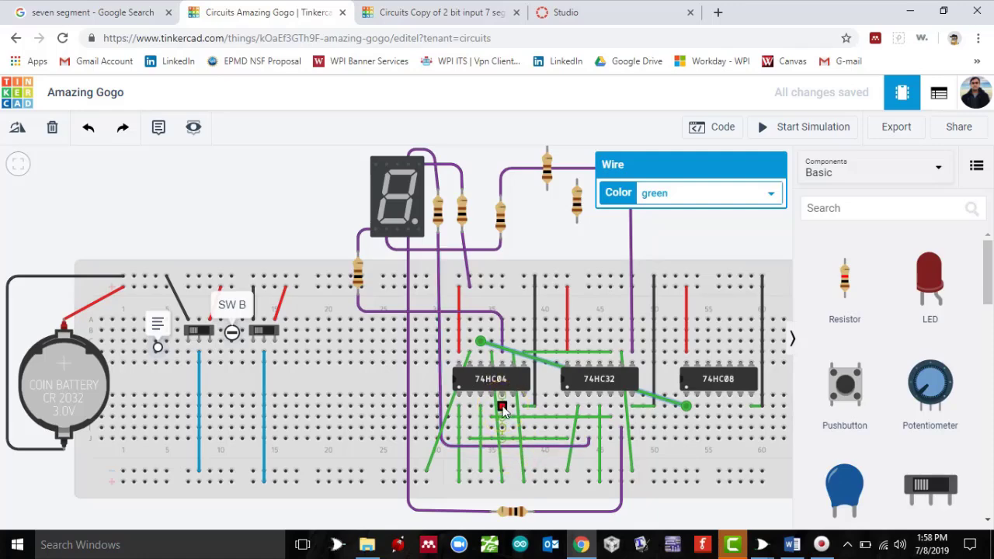
{"action": "left_click", "coordinate": [503, 406]}
{"action": "left_click", "coordinate": [546, 480]}
{"action": "left_click", "coordinate": [513, 406]}
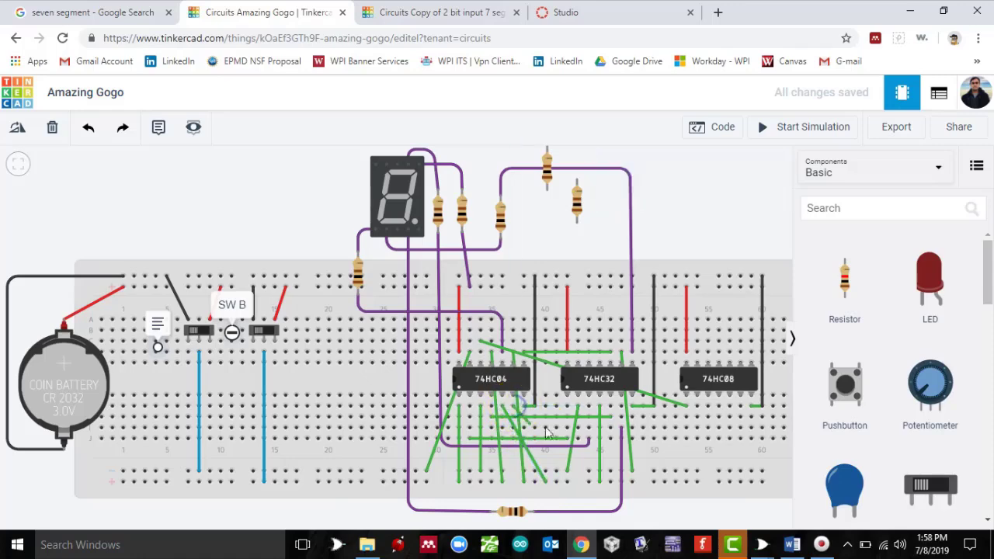
{"action": "left_click", "coordinate": [697, 418]}
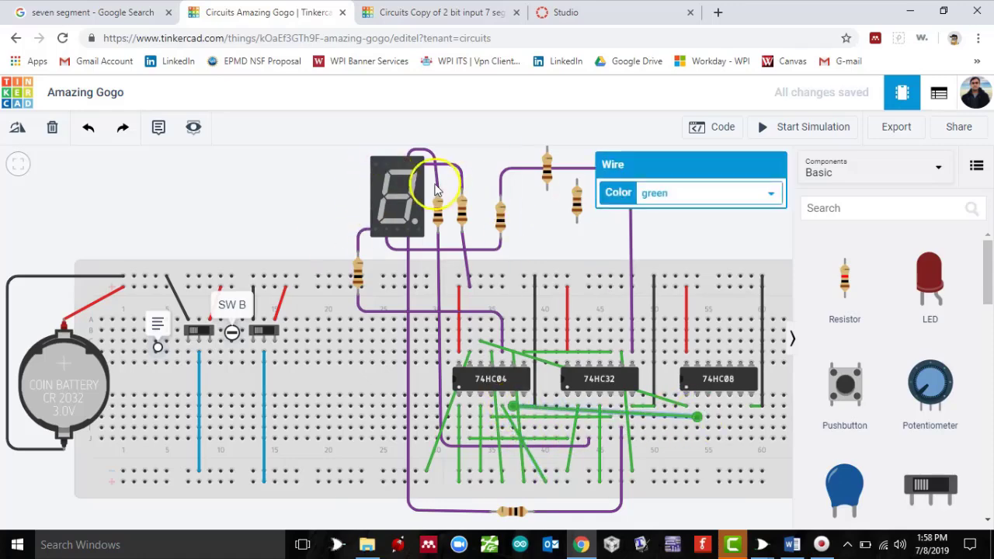
Reposition a spare resistor and wire segment f through it to the 74HC08's lower-row output at column 55.
{"action": "left_click_drag", "start_coordinate": [546, 169], "coordinate": [533, 222]}
{"action": "left_click", "coordinate": [387, 159]}
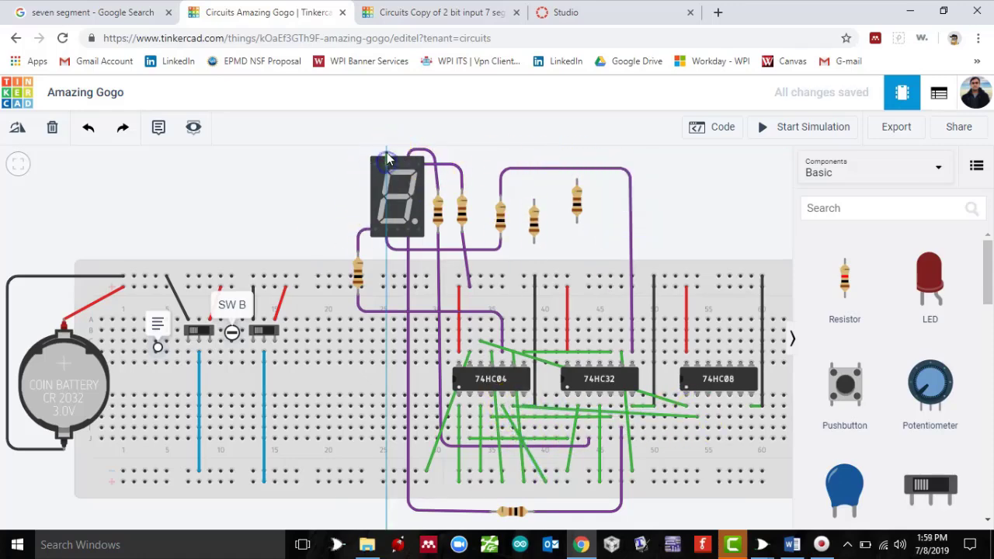
{"action": "left_click", "coordinate": [531, 151]}
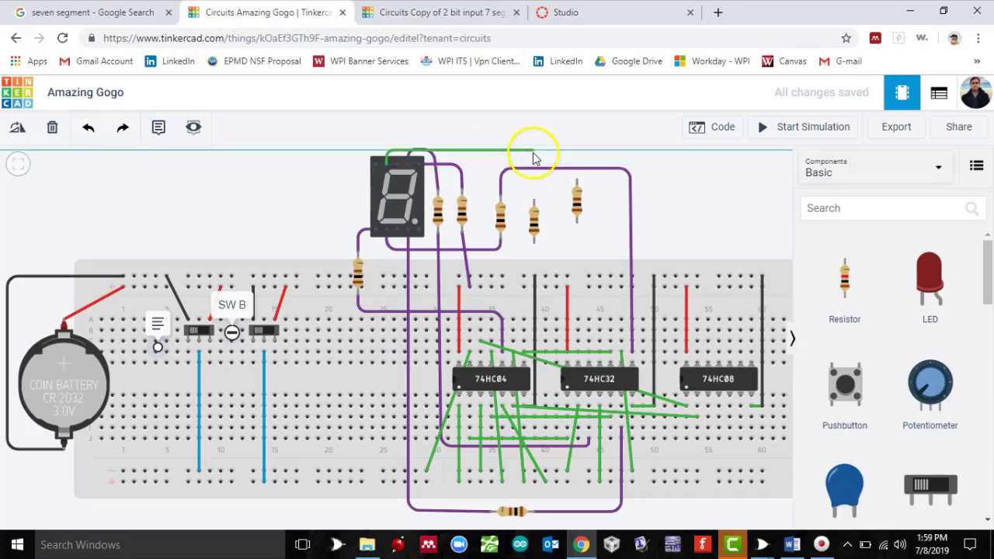
{"action": "left_click", "coordinate": [533, 201]}
{"action": "left_click", "coordinate": [534, 244]}
{"action": "left_click", "coordinate": [706, 244]}
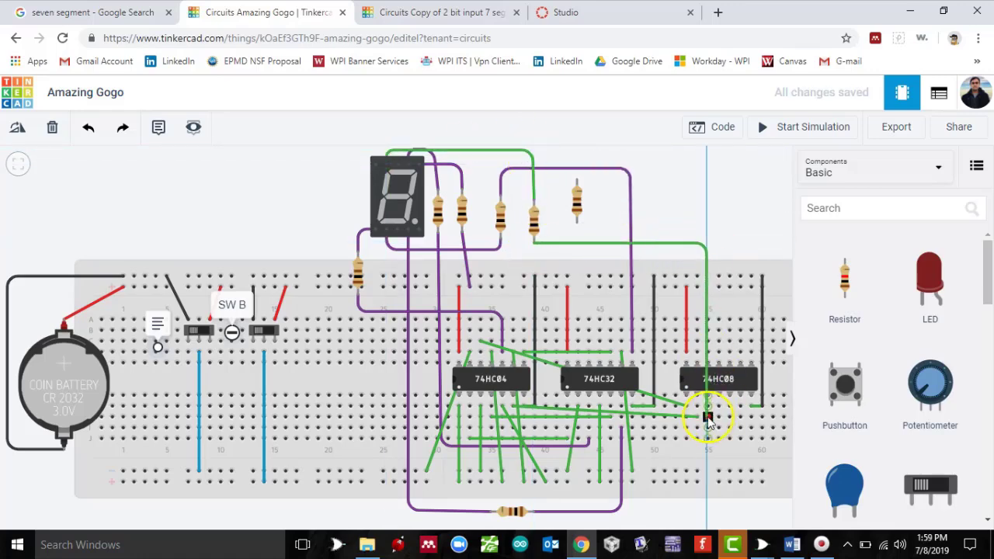
{"action": "left_click", "coordinate": [707, 417]}
Color both wires of the segment f connection, on either side of its resistor, purple.
{"action": "left_click", "coordinate": [705, 193]}
{"action": "left_click", "coordinate": [688, 302]}
{"action": "left_click", "coordinate": [488, 150]}
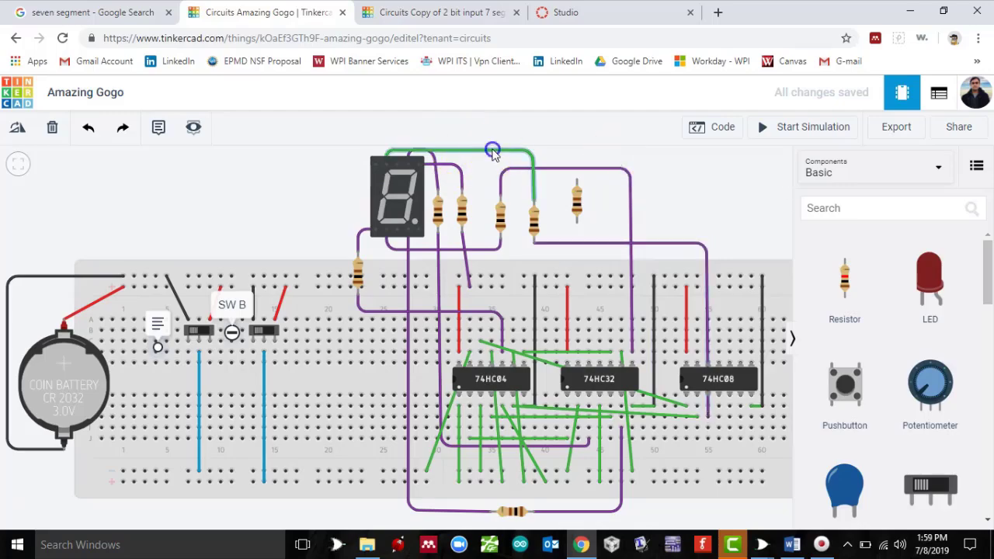
{"action": "left_click", "coordinate": [705, 193]}
{"action": "left_click", "coordinate": [656, 302]}
Check output g's minimized expression in Logisim's Combinational Analysis alongside the IC pin configurations in Word.
{"action": "left_click", "coordinate": [791, 544]}
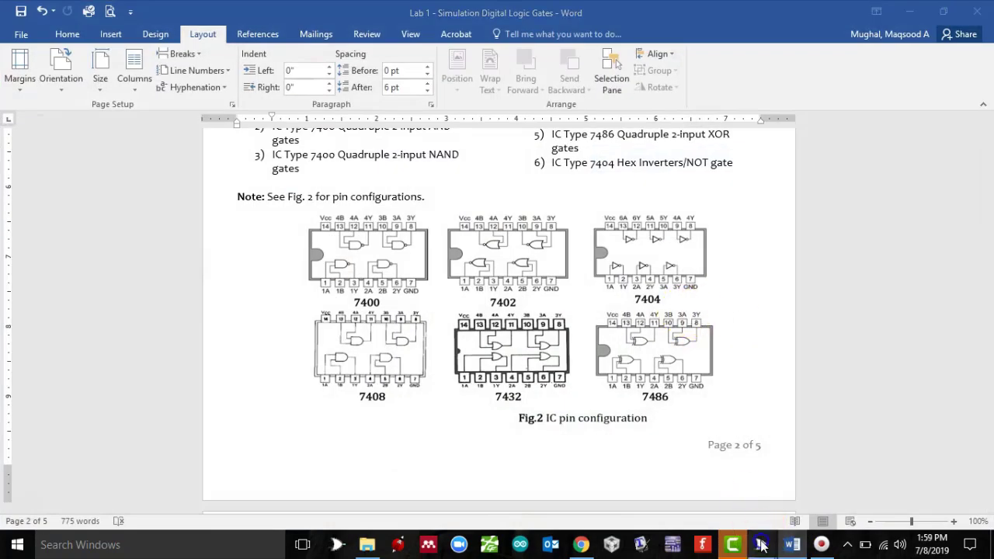
{"action": "left_click", "coordinate": [761, 544]}
{"action": "left_click", "coordinate": [771, 132]}
{"action": "left_click", "coordinate": [768, 216]}
{"action": "left_click", "coordinate": [860, 57]}
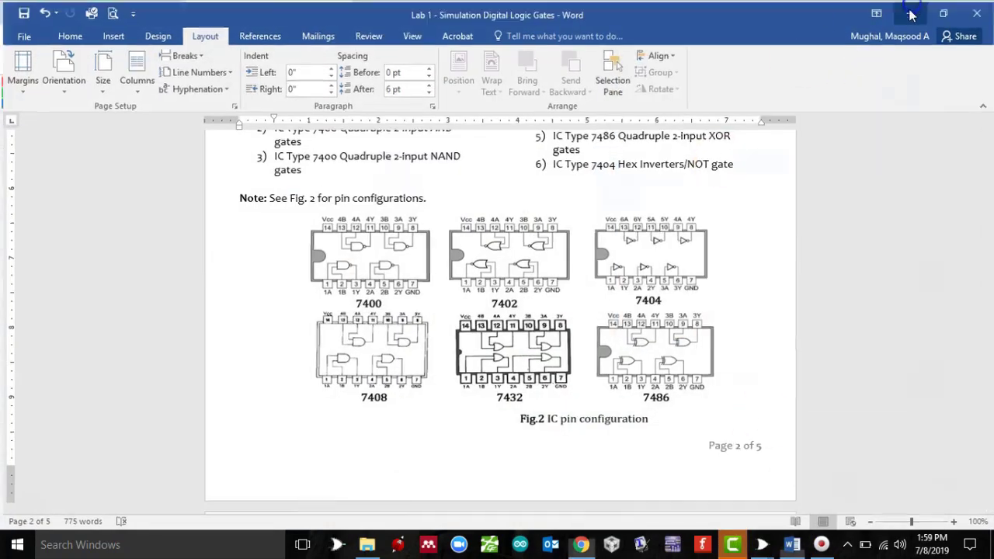
{"action": "left_click", "coordinate": [581, 544]}
Place the last spare resistor beside the display and wire segment g through it to the SW A rail.
{"action": "left_click_drag", "start_coordinate": [577, 204], "coordinate": [356, 213]}
{"action": "left_click", "coordinate": [375, 164]}
{"action": "left_click", "coordinate": [355, 164]}
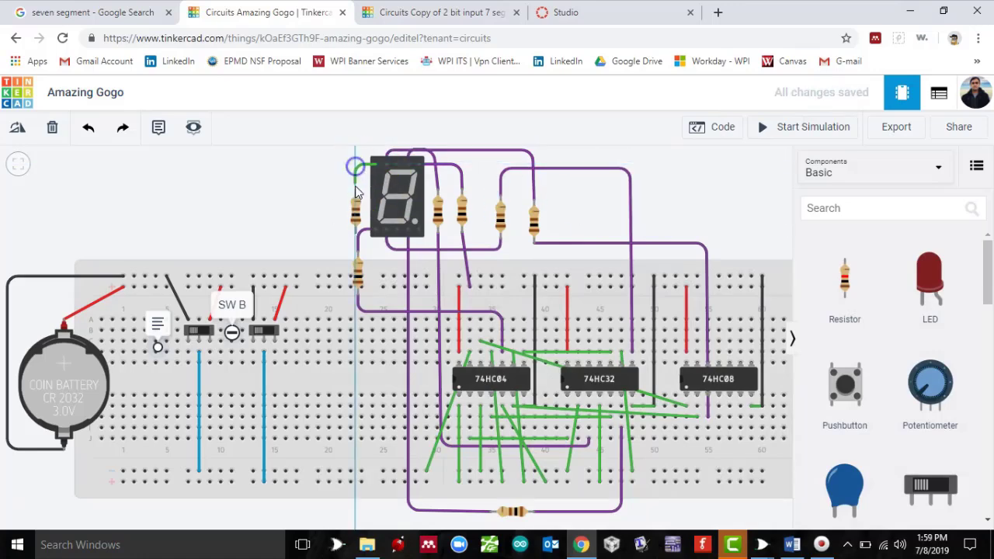
{"action": "left_click", "coordinate": [356, 189]}
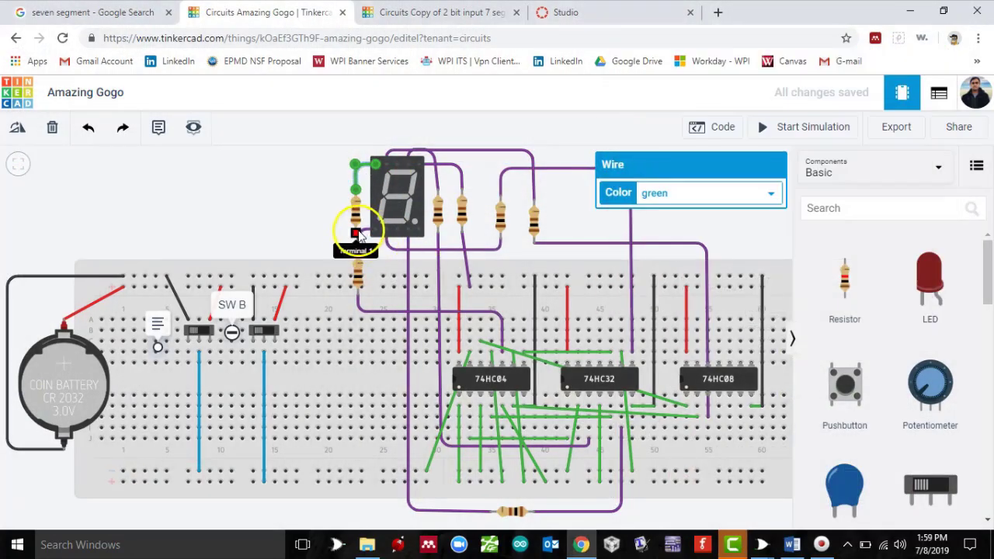
{"action": "left_click", "coordinate": [355, 227]}
{"action": "left_click", "coordinate": [350, 471]}
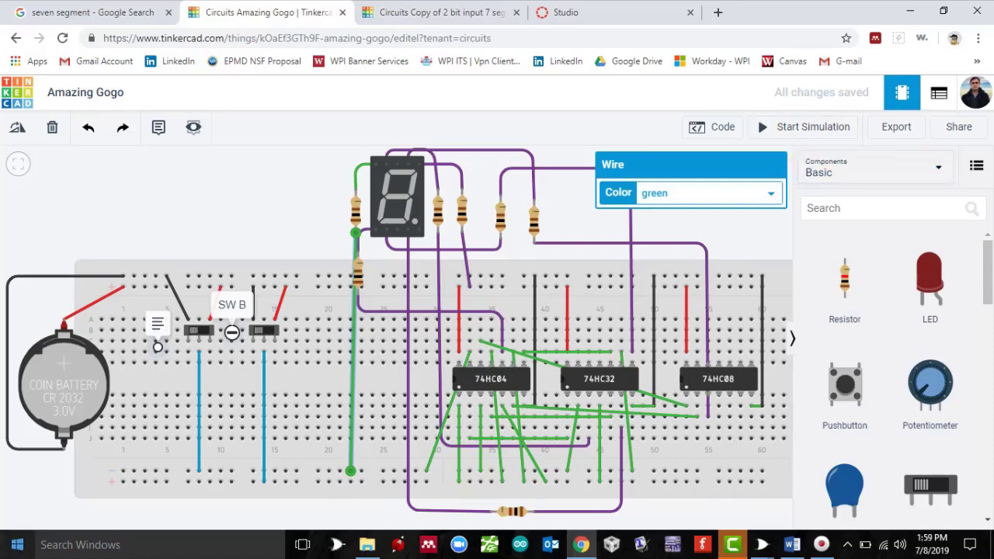
Wire the display's upper common pin to the breadboard's upper positive rail and color the wire red.
{"action": "left_click", "coordinate": [421, 160]}
{"action": "left_click", "coordinate": [396, 163]}
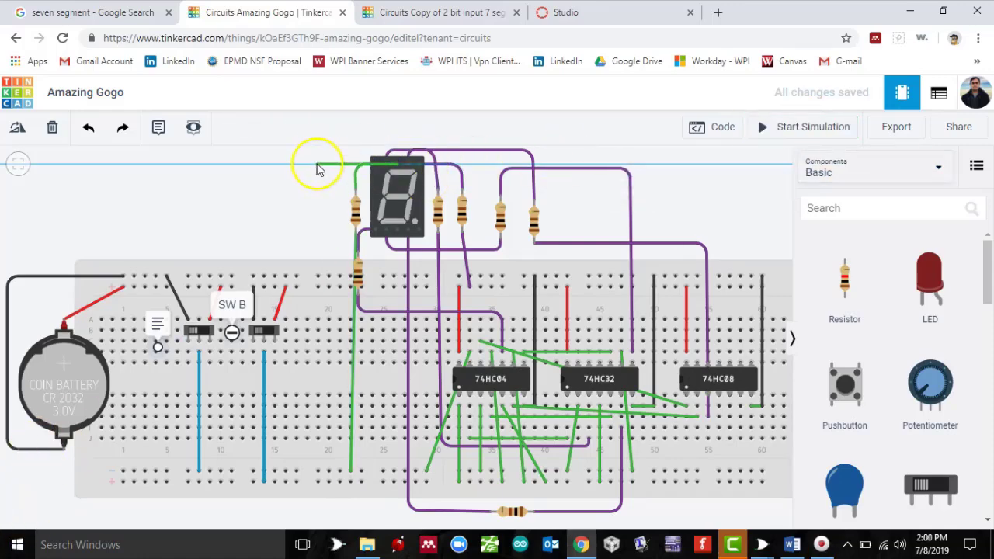
{"action": "left_click", "coordinate": [316, 164]}
{"action": "left_click", "coordinate": [317, 286]}
{"action": "left_click", "coordinate": [701, 193]}
{"action": "left_click", "coordinate": [683, 220]}
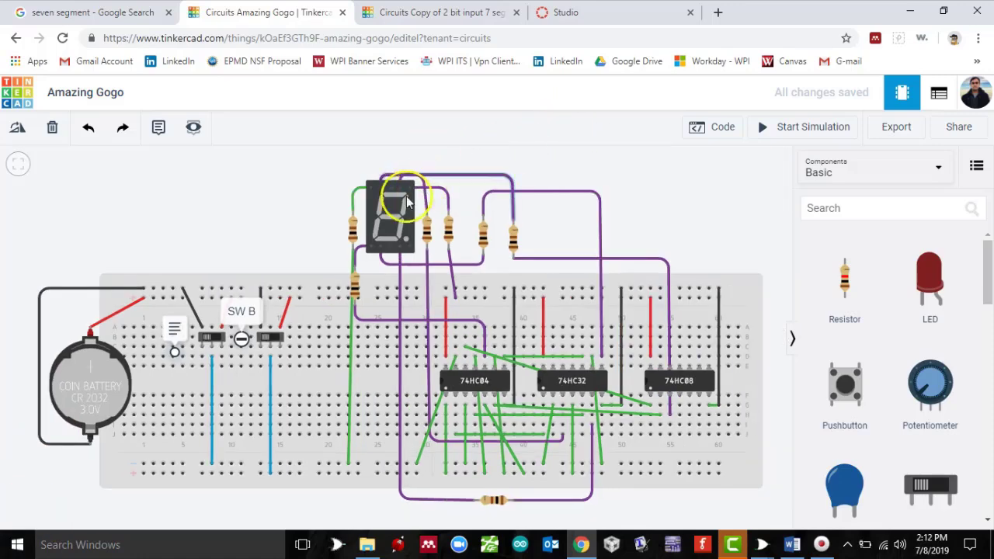
Wire the display's upper common pin to the breadboard's upper negative rail, routing the wire over the top of the display.
{"action": "left_click", "coordinate": [395, 227]}
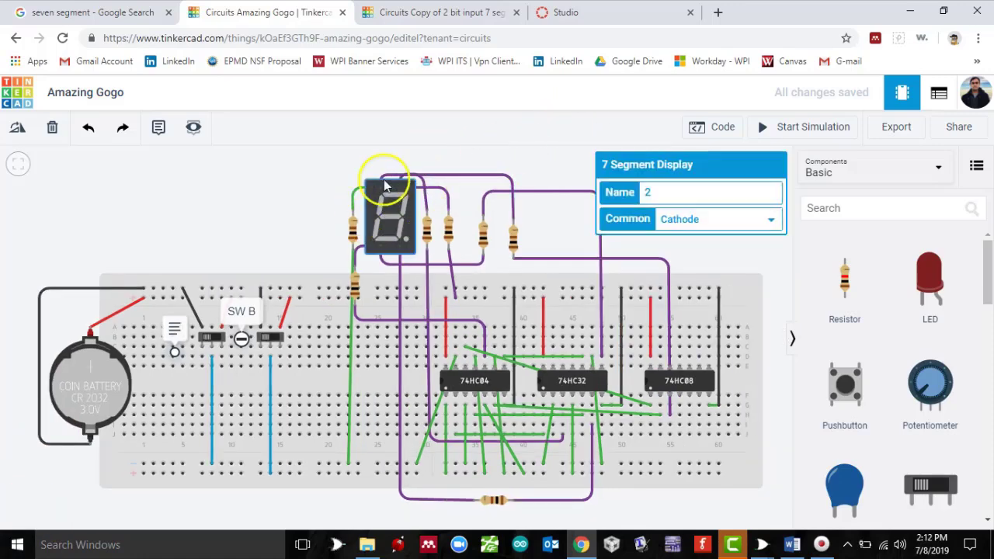
{"action": "left_click", "coordinate": [386, 187]}
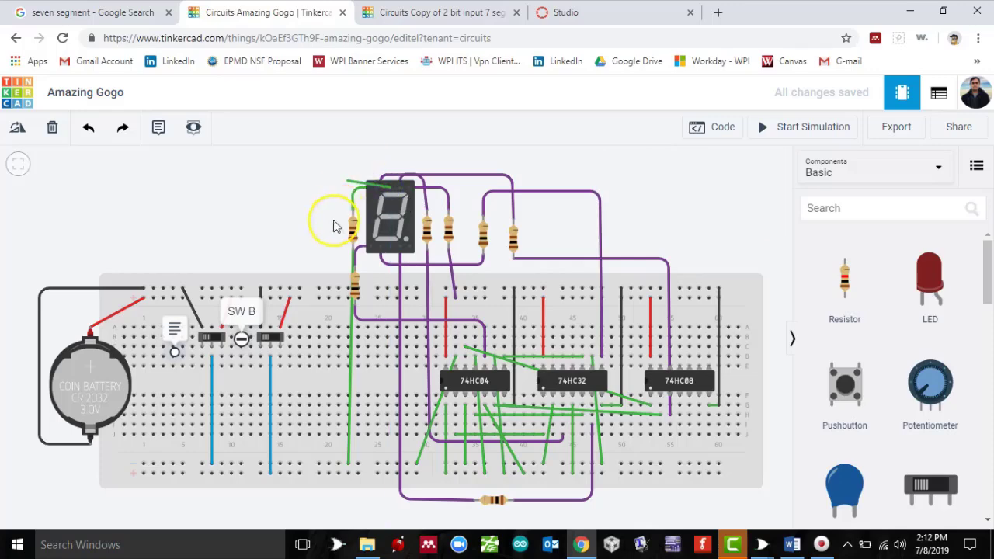
{"action": "left_click", "coordinate": [389, 160]}
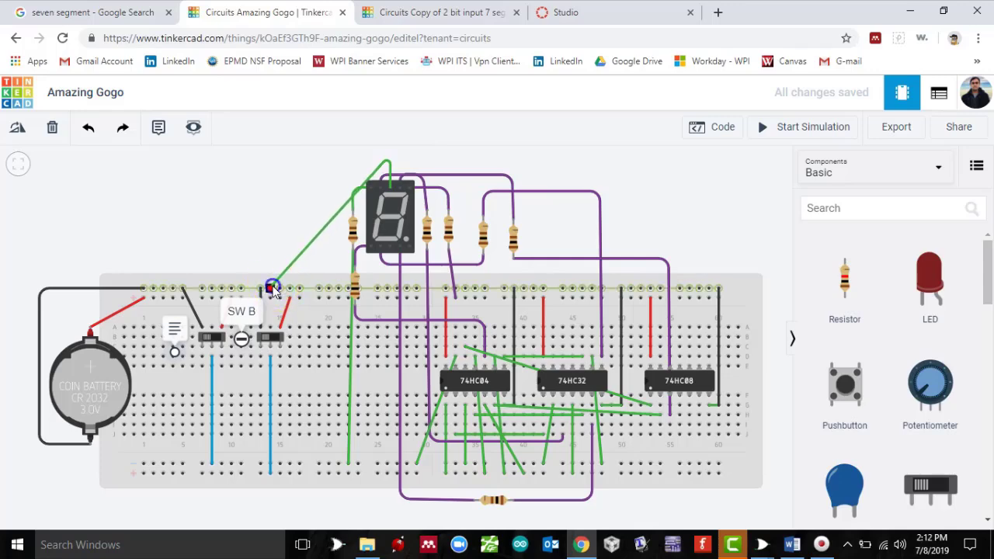
{"action": "left_click", "coordinate": [270, 288]}
Make sure the seven-segment display's common type is set to Cathode.
{"action": "left_click", "coordinate": [392, 214]}
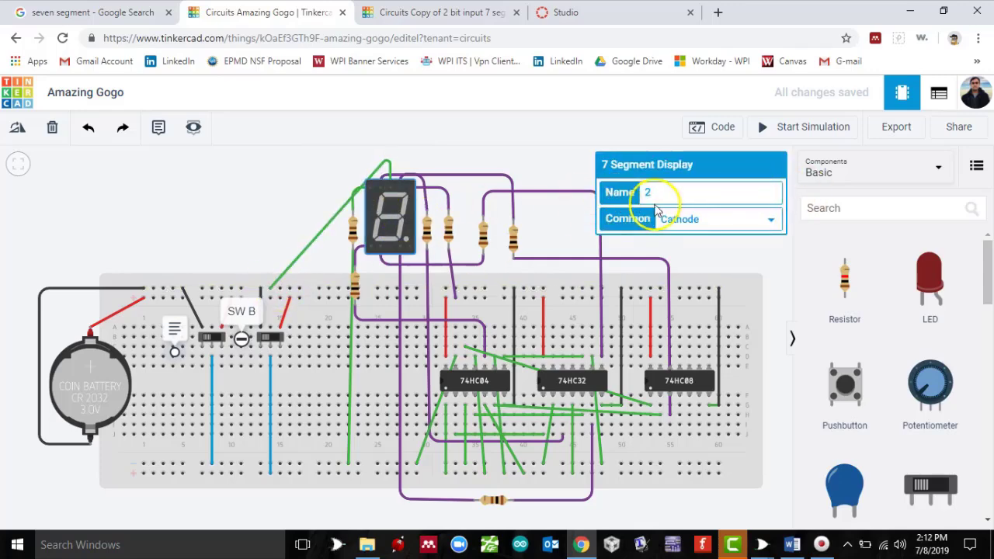
{"action": "left_click", "coordinate": [677, 219]}
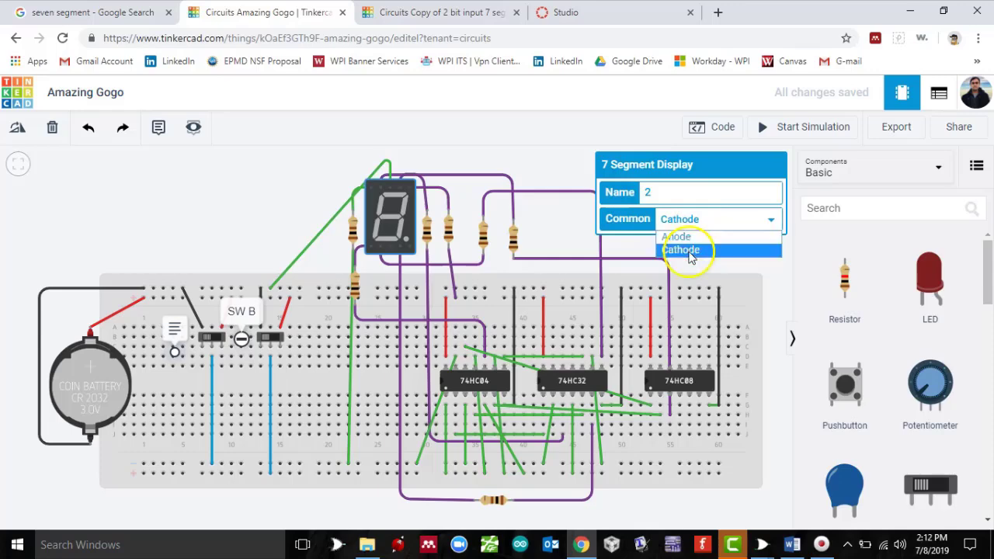
{"action": "left_click", "coordinate": [684, 250]}
{"action": "left_click", "coordinate": [773, 250]}
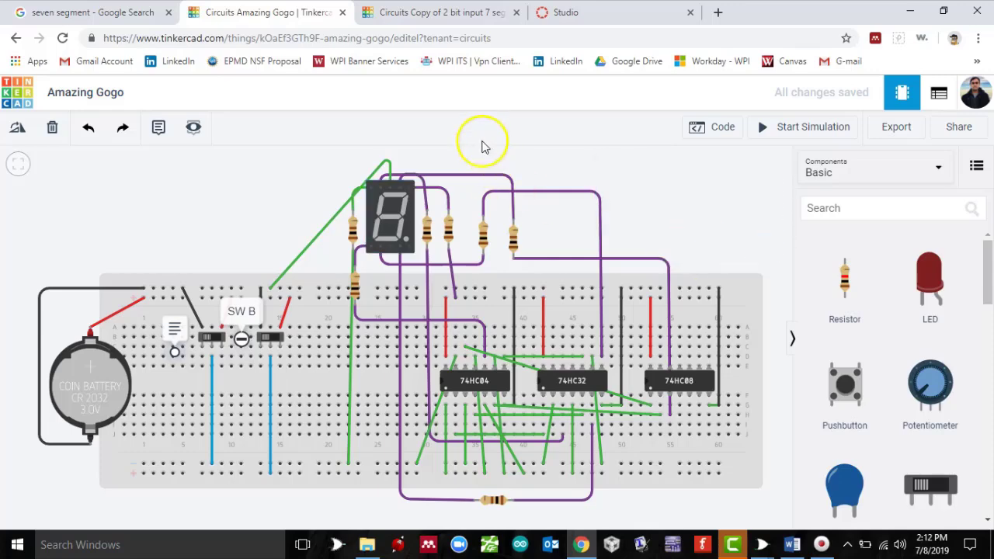
Color the wire between the display's common pin and the negative rail black.
{"action": "left_click", "coordinate": [332, 224]}
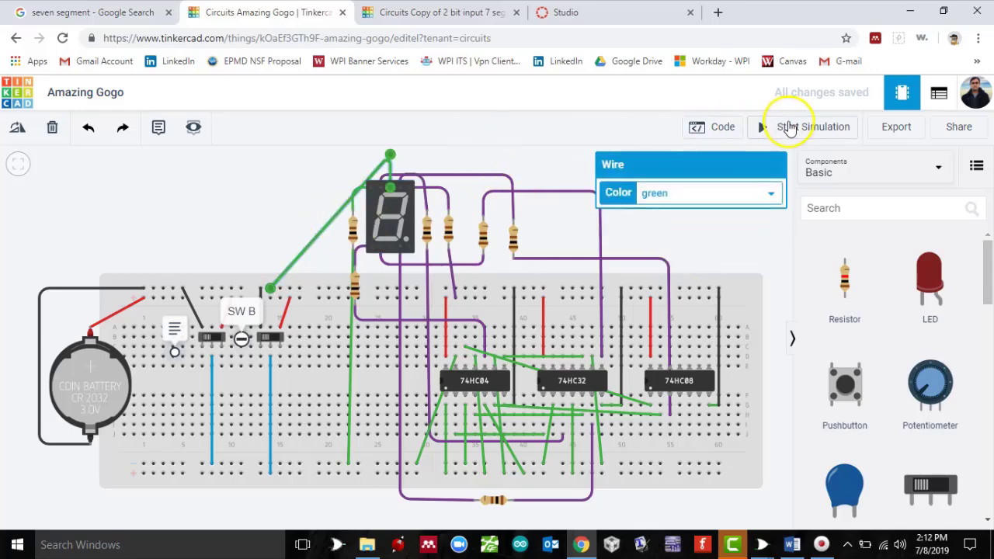
{"action": "left_click", "coordinate": [642, 196]}
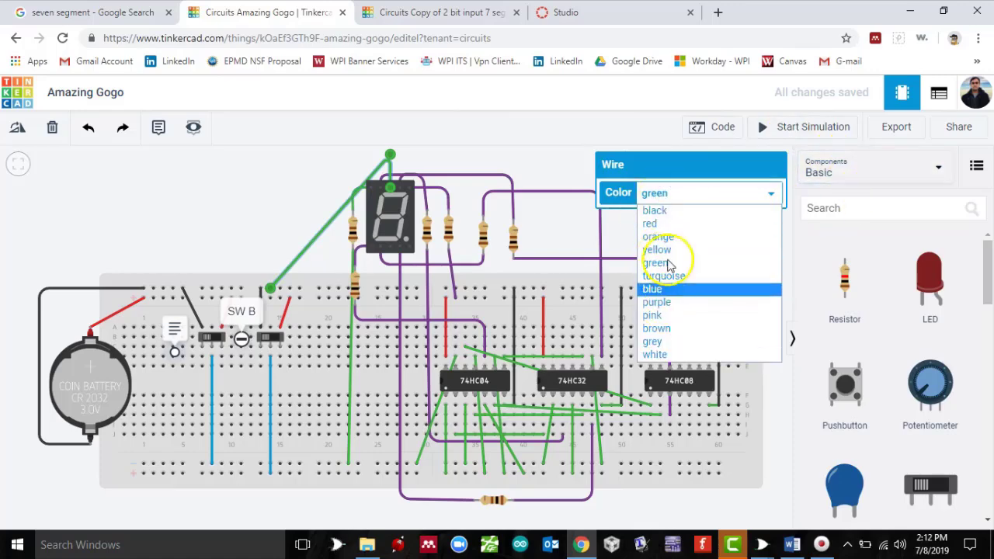
{"action": "left_click", "coordinate": [671, 209]}
{"action": "left_click", "coordinate": [693, 235]}
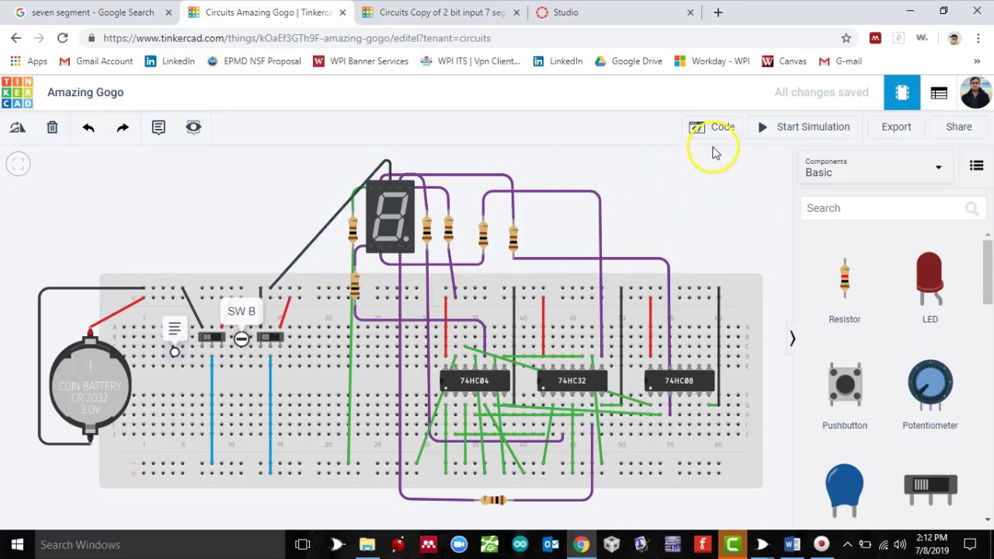
Run the simulation, toggle both slide switches through their combinations to test the display's digits, and stop the simulation.
{"action": "left_click", "coordinate": [760, 132]}
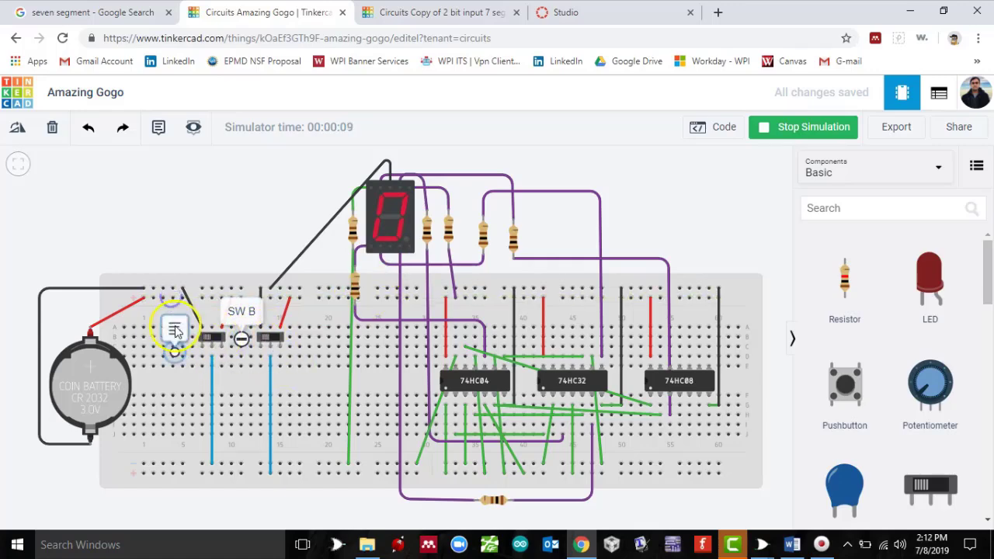
{"action": "left_click", "coordinate": [274, 338]}
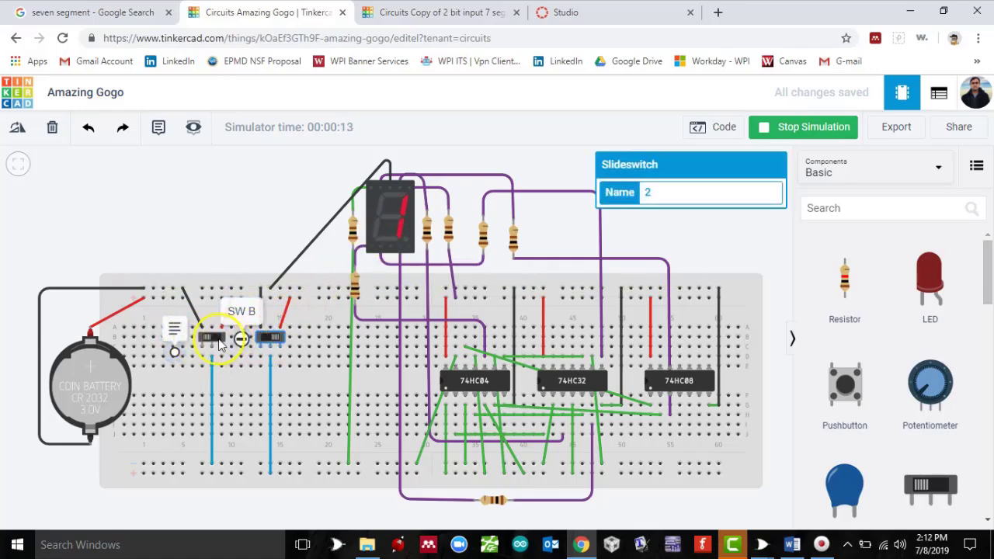
{"action": "left_click", "coordinate": [212, 339]}
{"action": "left_click", "coordinate": [273, 337]}
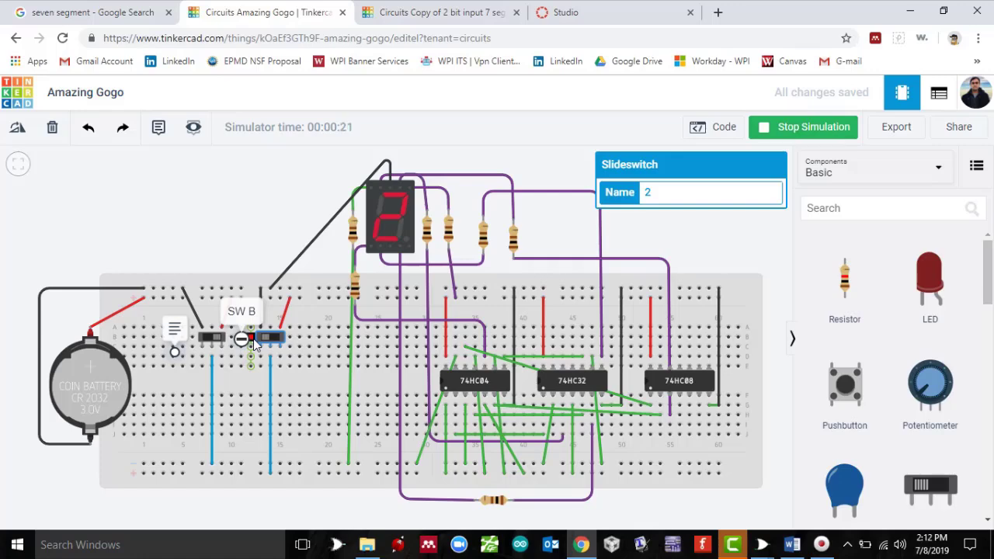
{"action": "left_click", "coordinate": [267, 336]}
{"action": "left_click", "coordinate": [760, 132]}
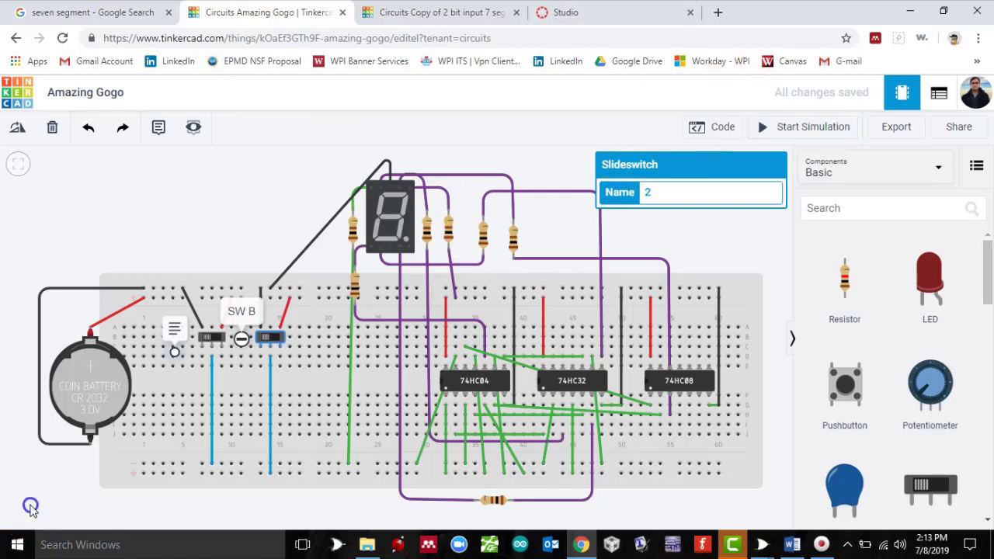